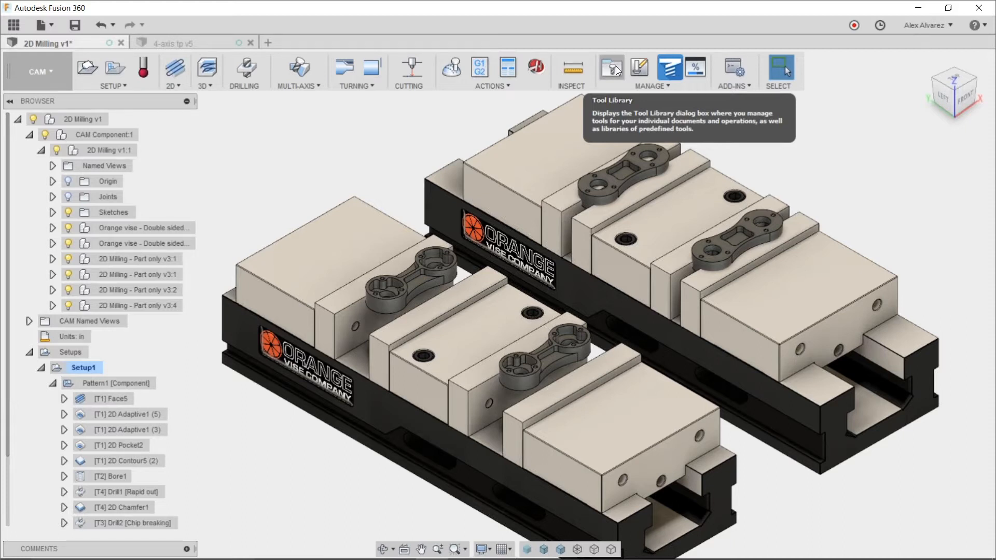
Step: Open the CAM Tool Library and collapse the Samples, Vendors, Local, Cloud and Documents library groups
left_click(616, 66)
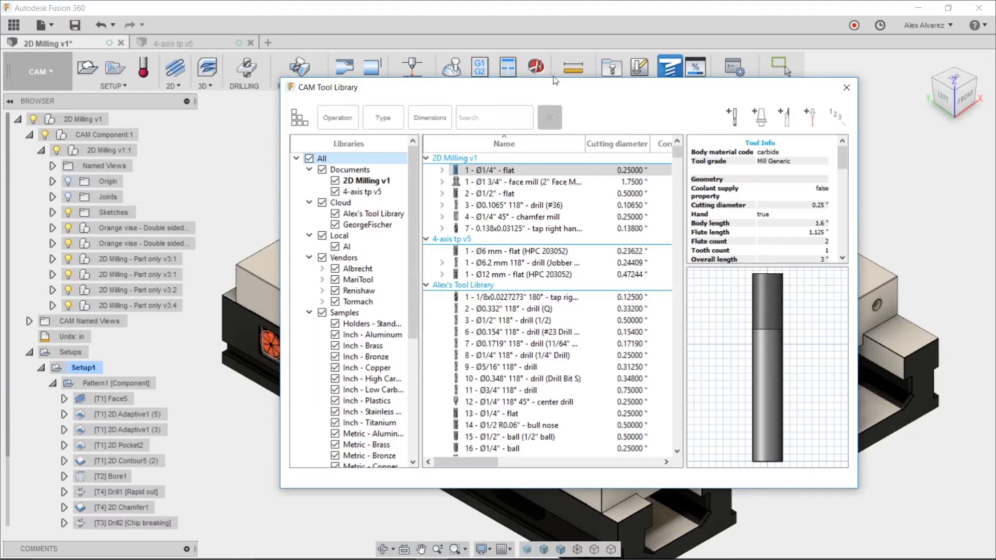
left_click_drag(416, 175, 421, 263)
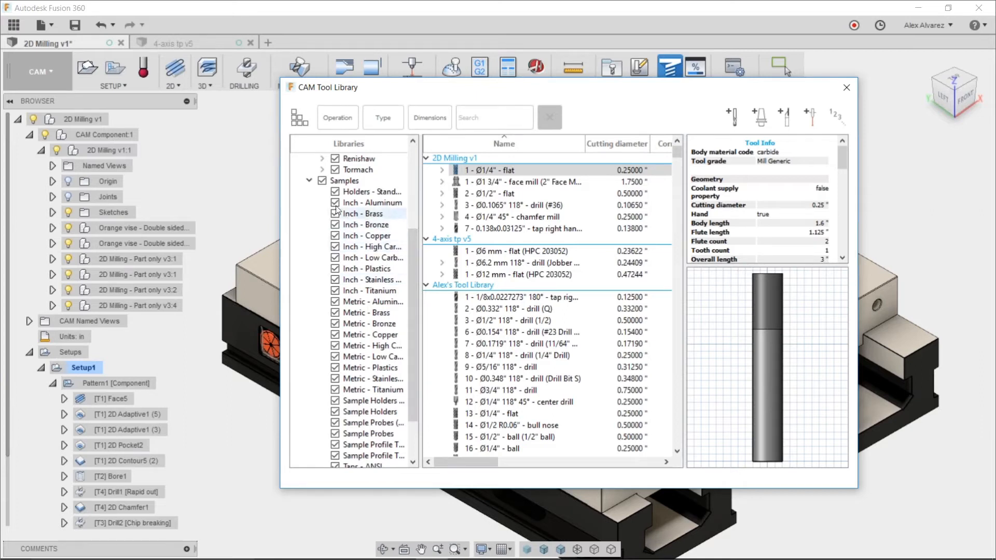
left_click(309, 181)
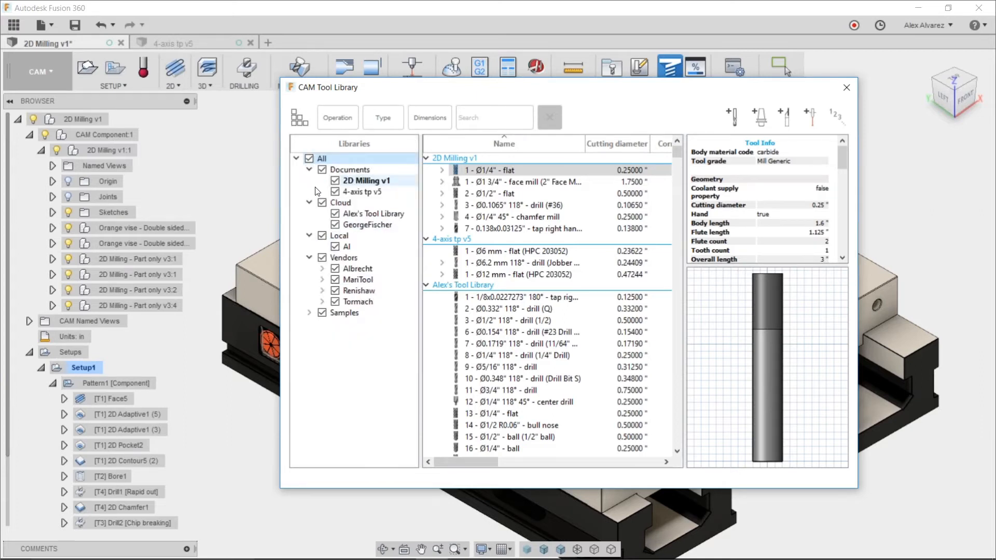
left_click(309, 258)
left_click(309, 236)
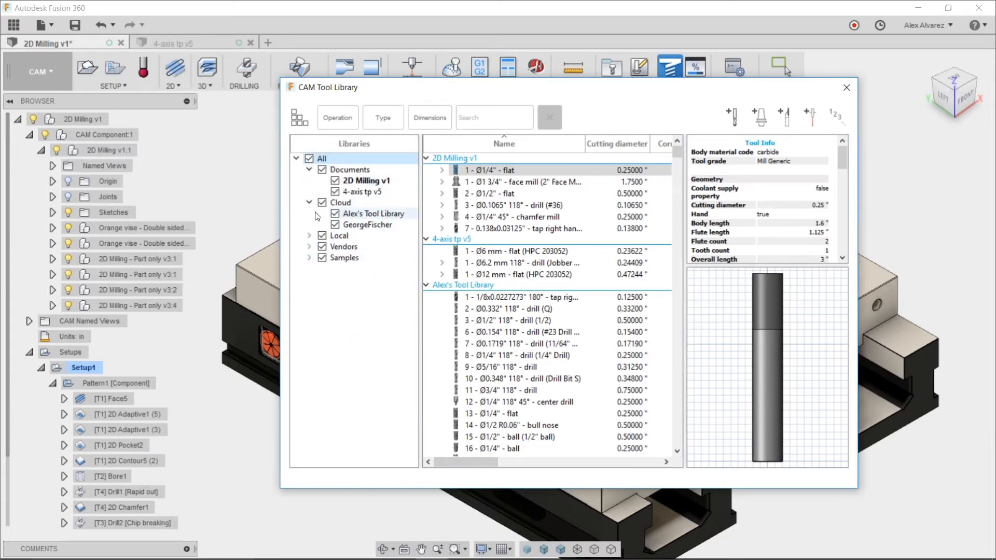
left_click(309, 202)
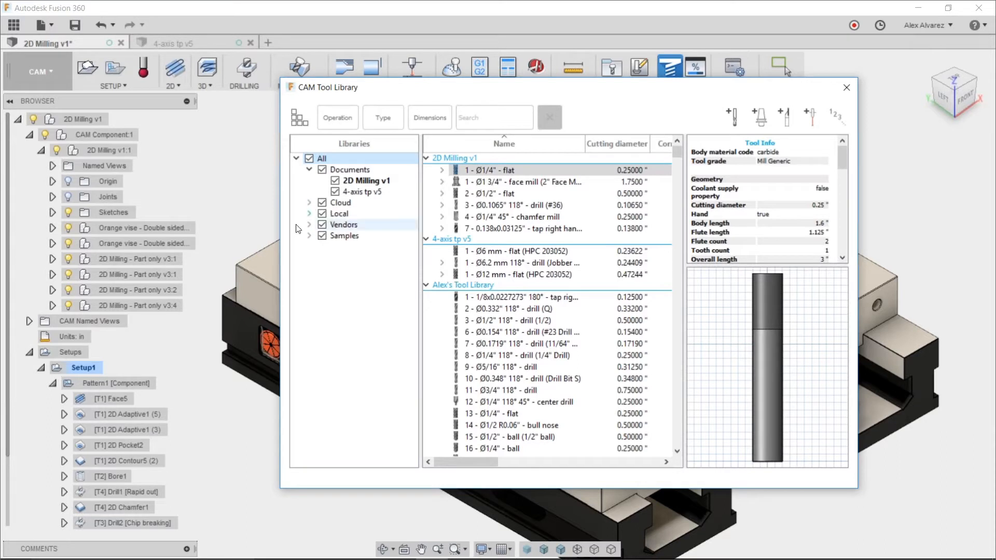
left_click(309, 170)
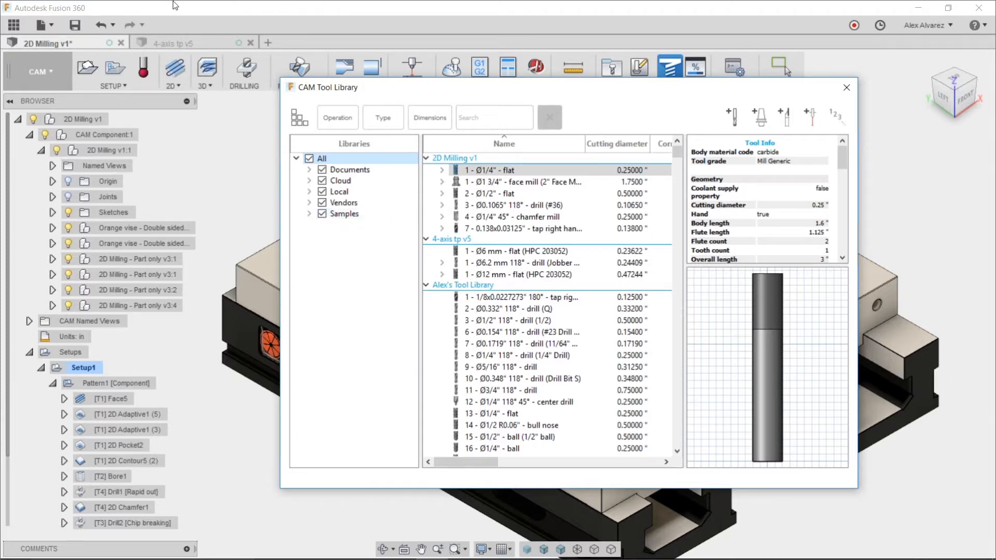
Step: List the tools of the Documents group, expand it to its open documents, and view the Cloud group's tools
left_click(355, 172)
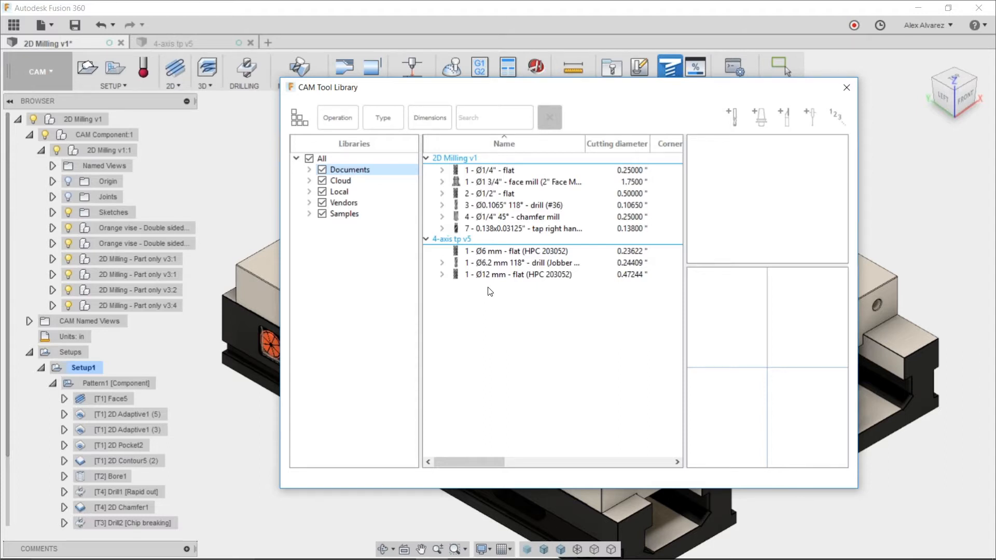
left_click(309, 171)
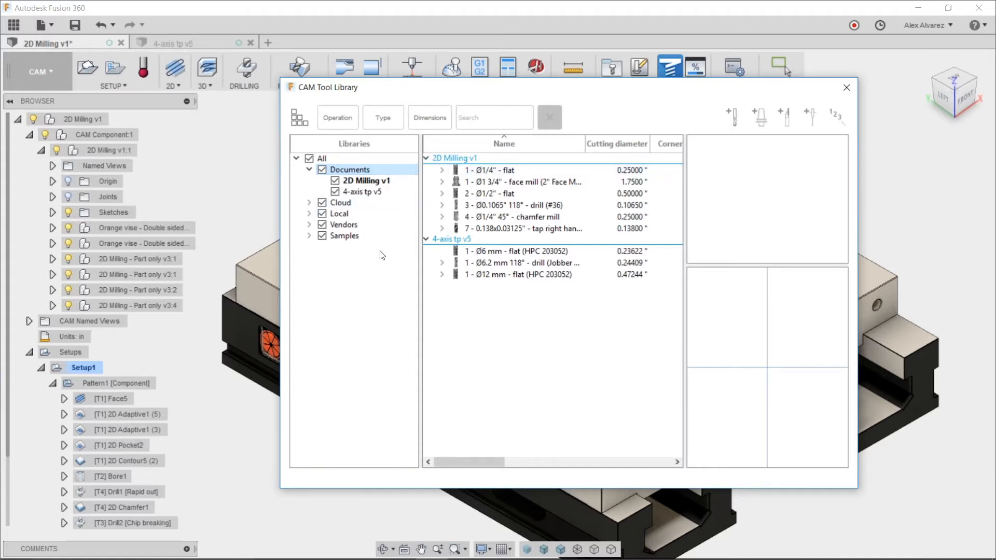
left_click(361, 205)
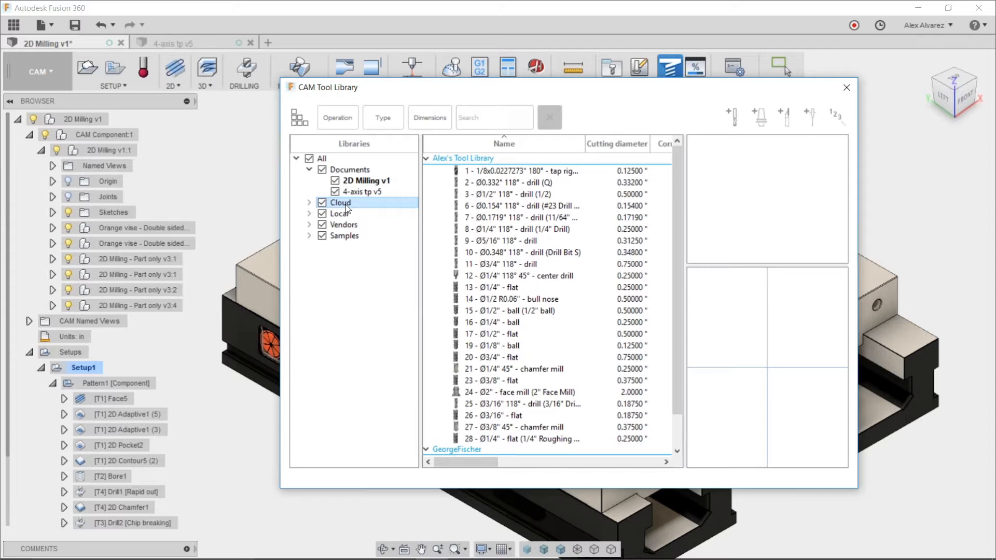
Step: Close the tool library and check the Enable Cloud Libraries option in the general CAM preferences
left_click(848, 89)
left_click(916, 26)
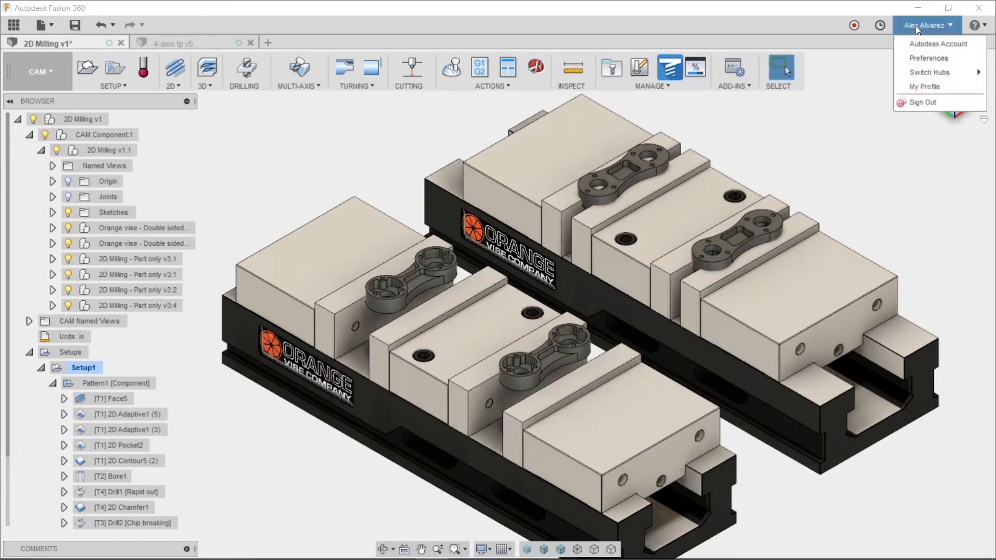
left_click(914, 58)
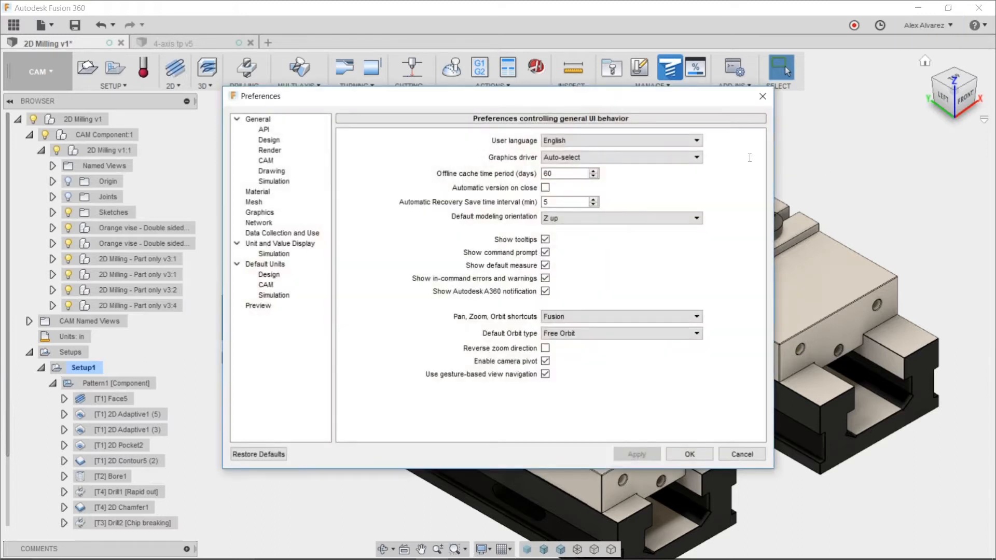
left_click(281, 160)
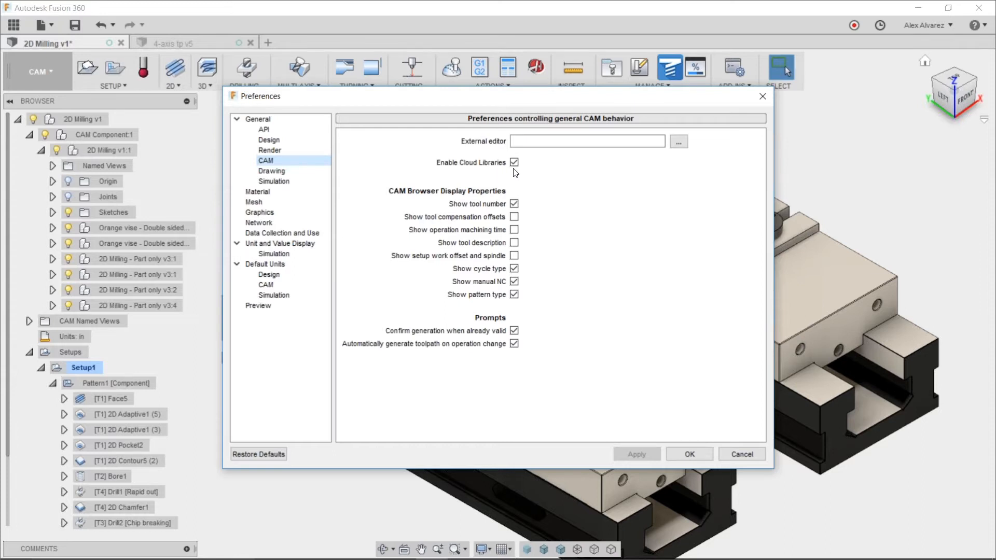
left_click(690, 452)
Step: Reopen the tool library, expand the Cloud group to its libraries, and list the tools used in the open documents
left_click(612, 77)
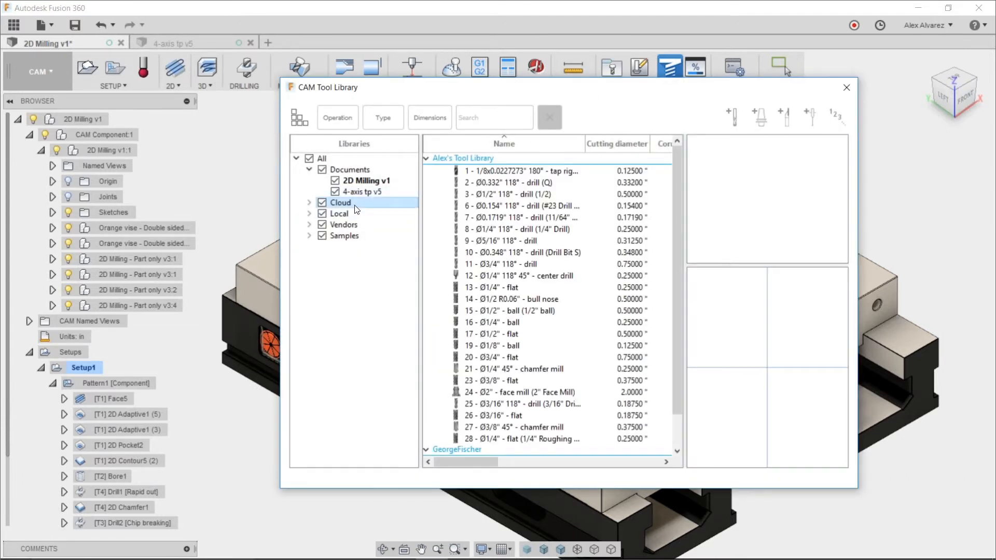
left_click(310, 203)
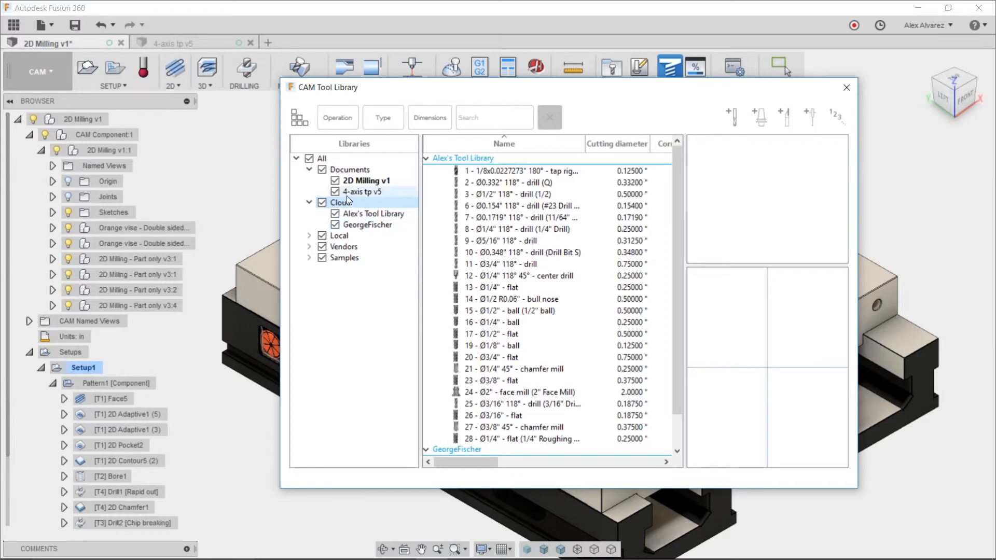
left_click_drag(466, 96, 534, 123)
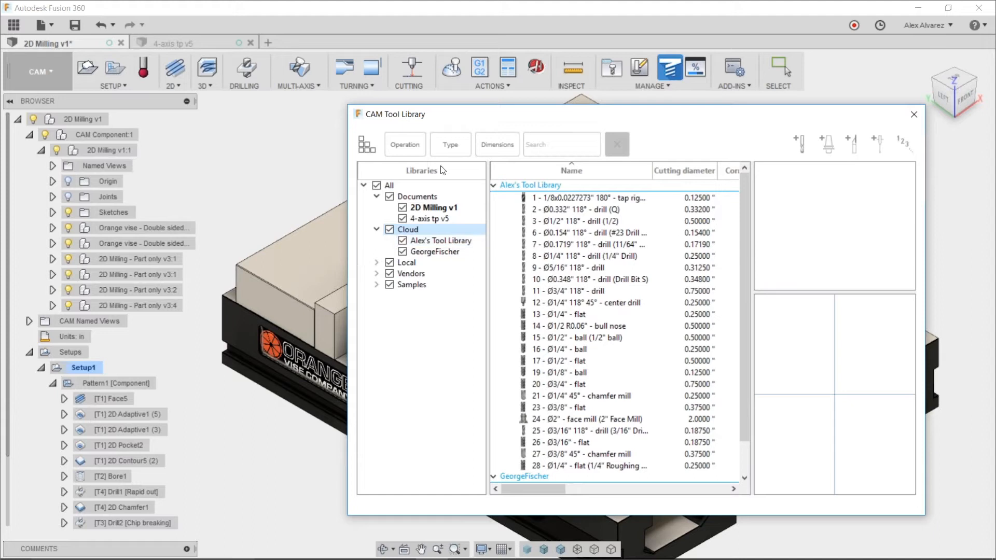
left_click_drag(468, 120, 412, 114)
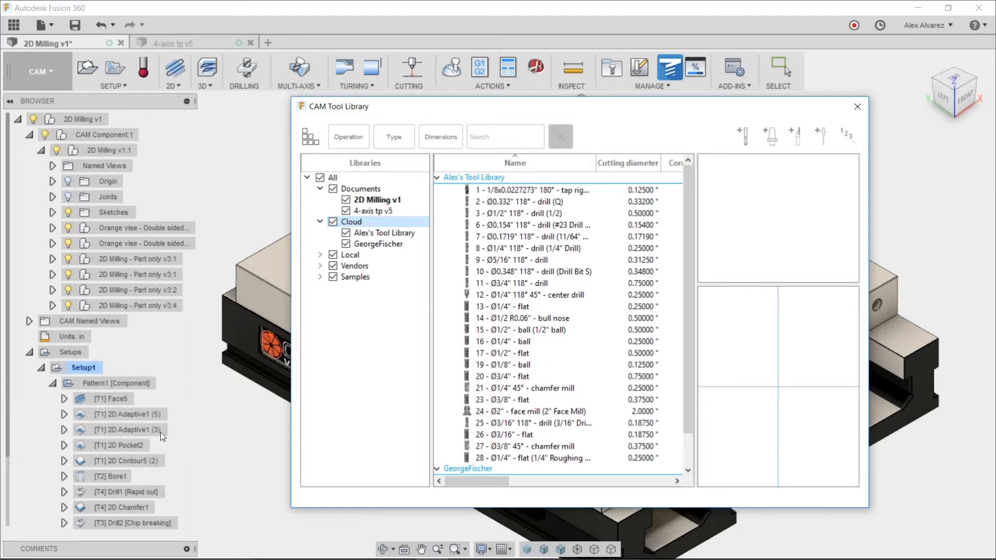
left_click(377, 191)
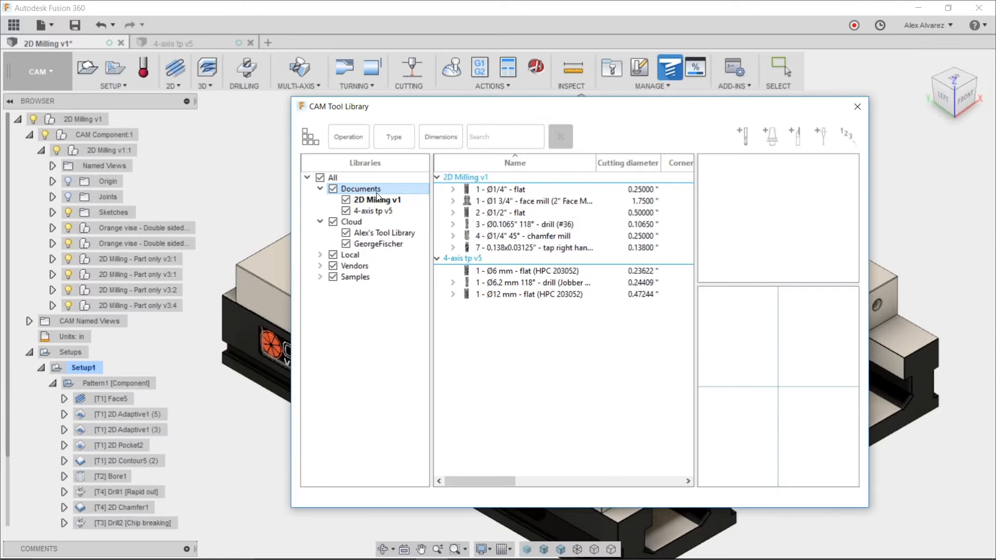
Step: Close the tool library and view the hubs available for switching under the user account
left_click(857, 106)
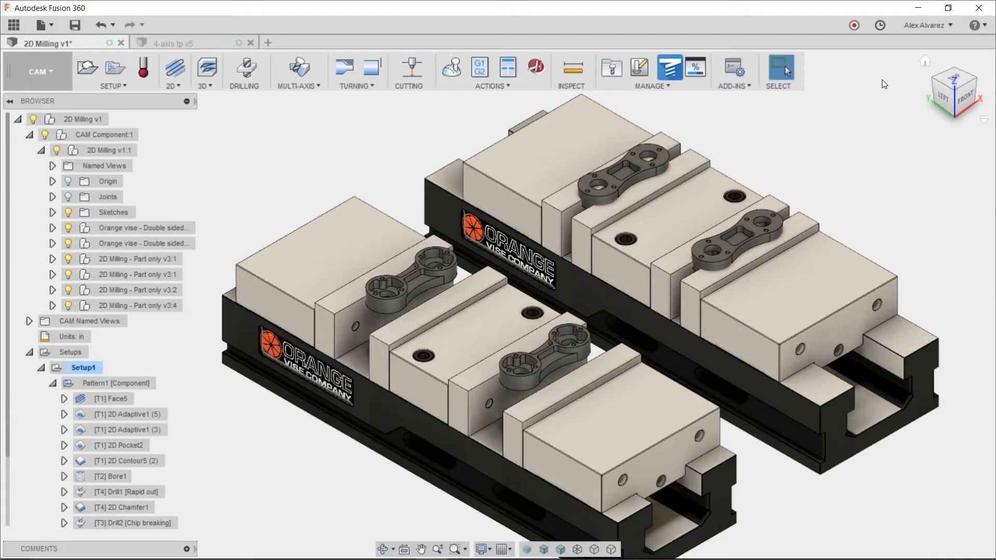
left_click(926, 26)
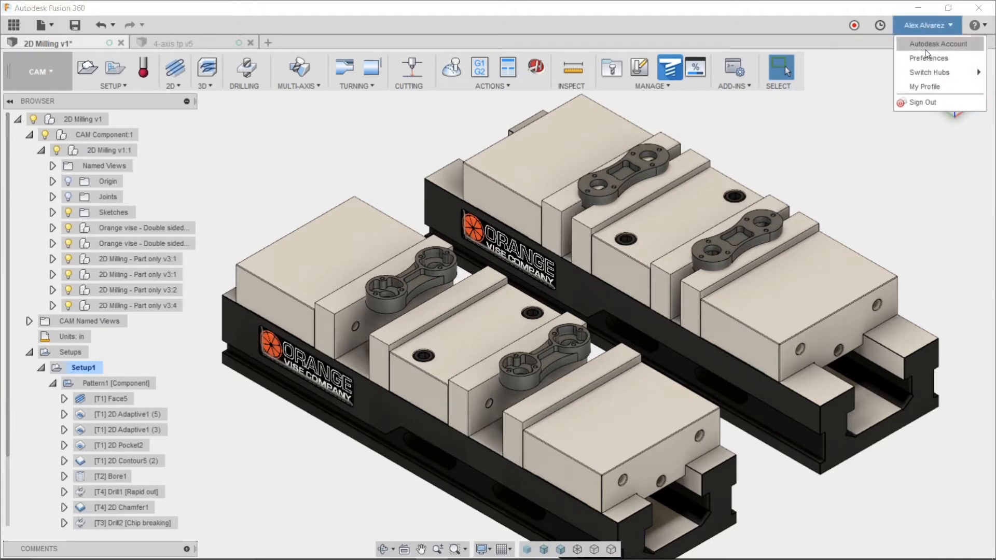
mouse_move(926, 73)
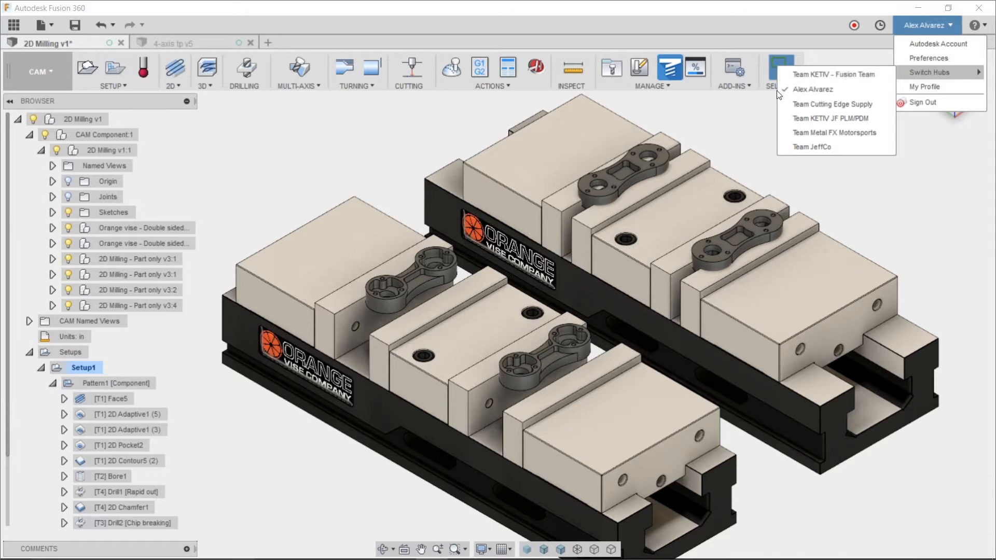
left_click(740, 111)
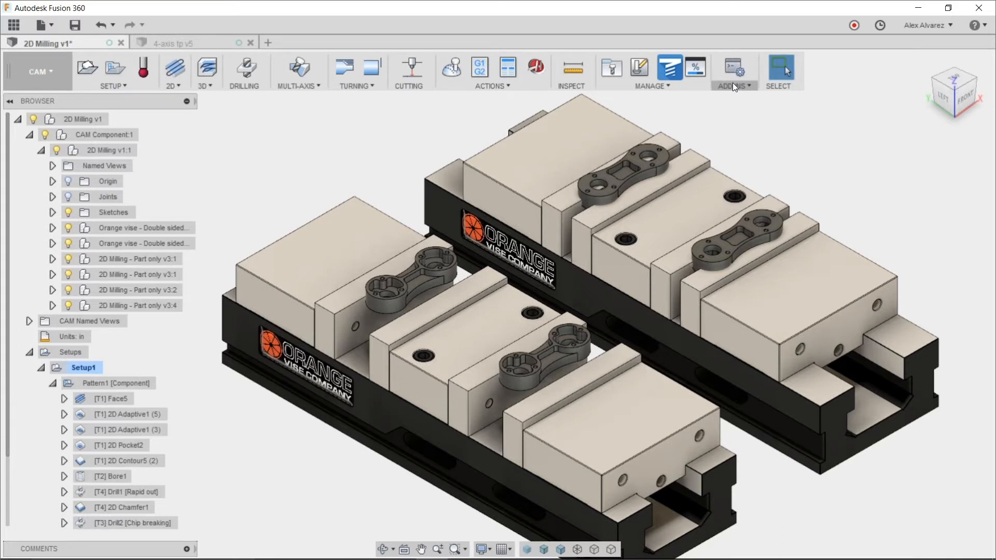
Step: Reopen the tool library, expand the Local group, and view the tools in its single library
left_click(618, 69)
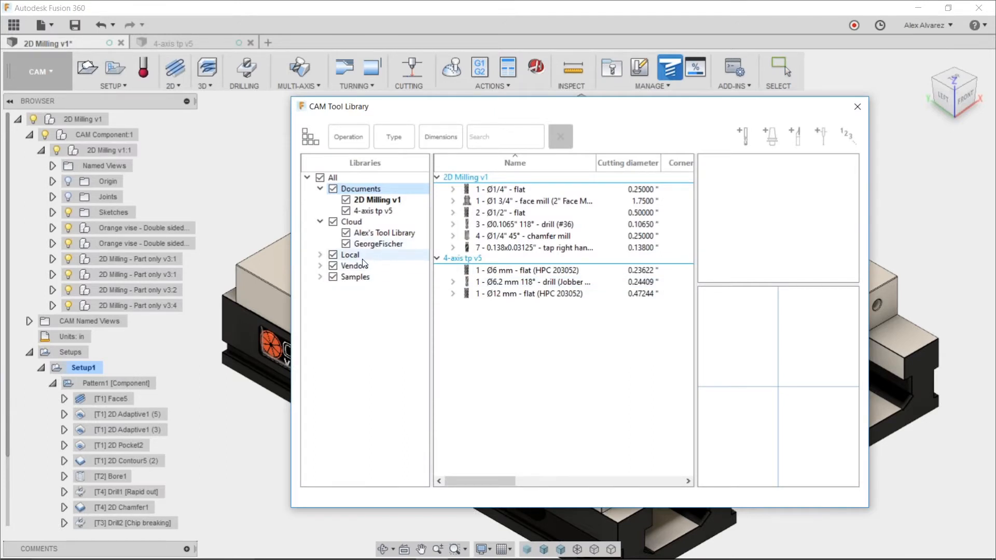
left_click(361, 257)
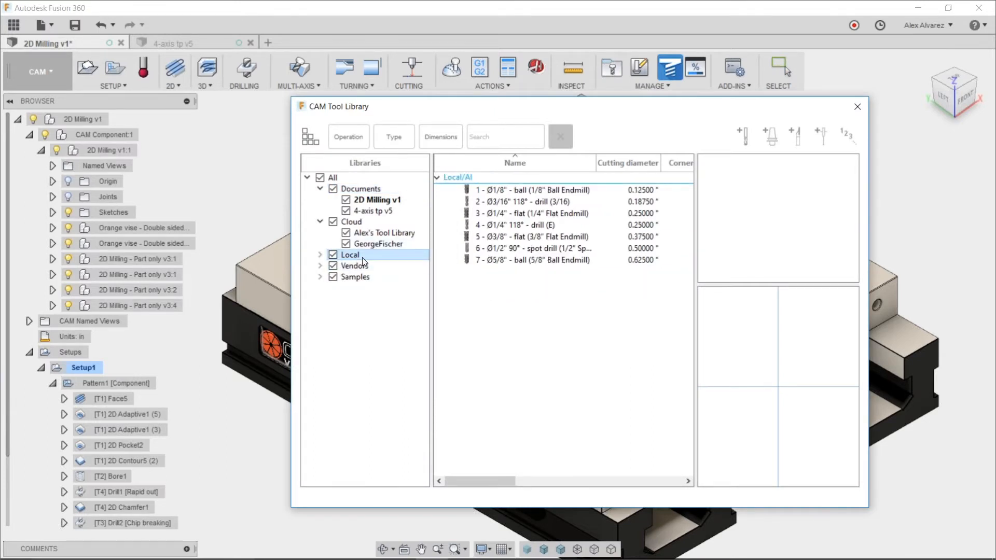
left_click(321, 256)
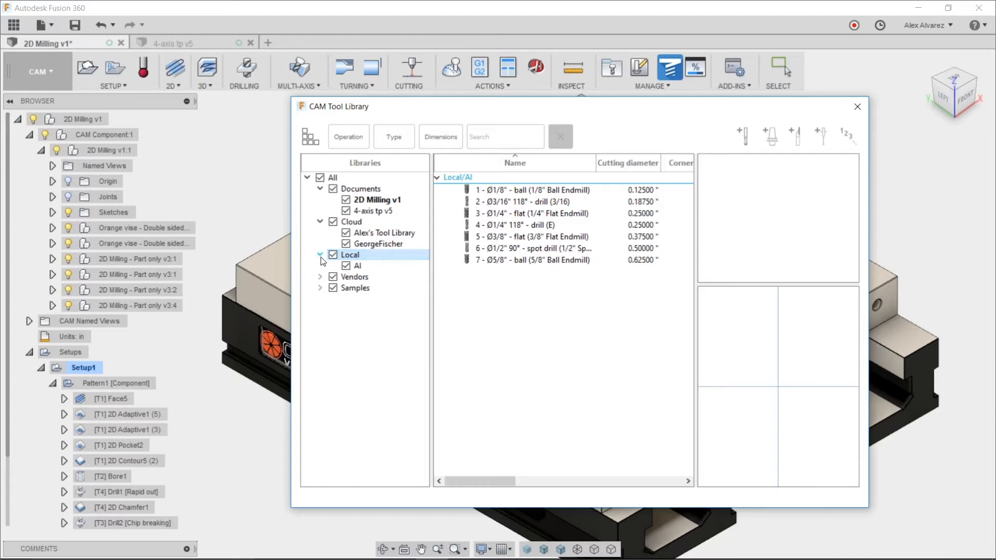
left_click(381, 269)
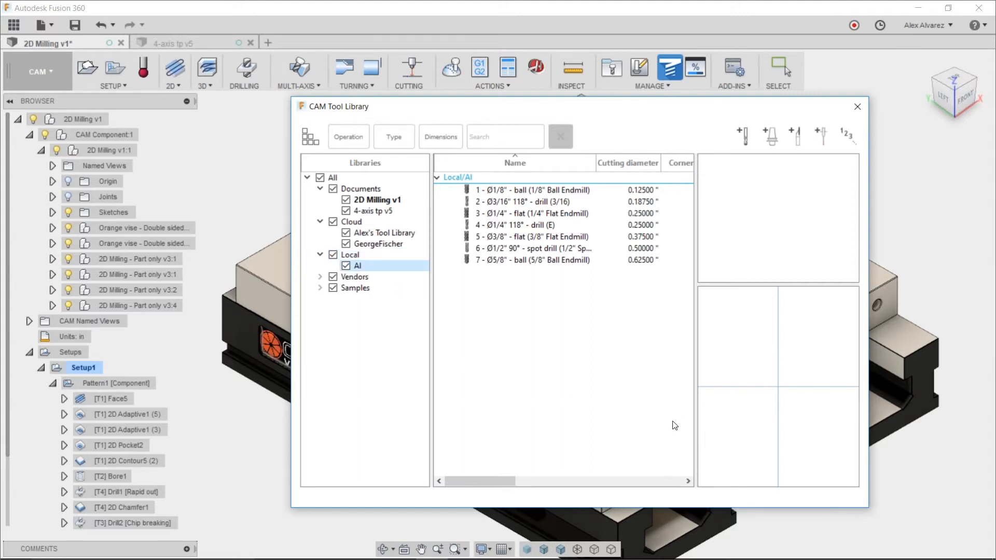
Step: Expand the Vendors group and view the details of the Ø1/2" flat end mill in Tormach's PCNC 1100 Starter library
double_click(369, 279)
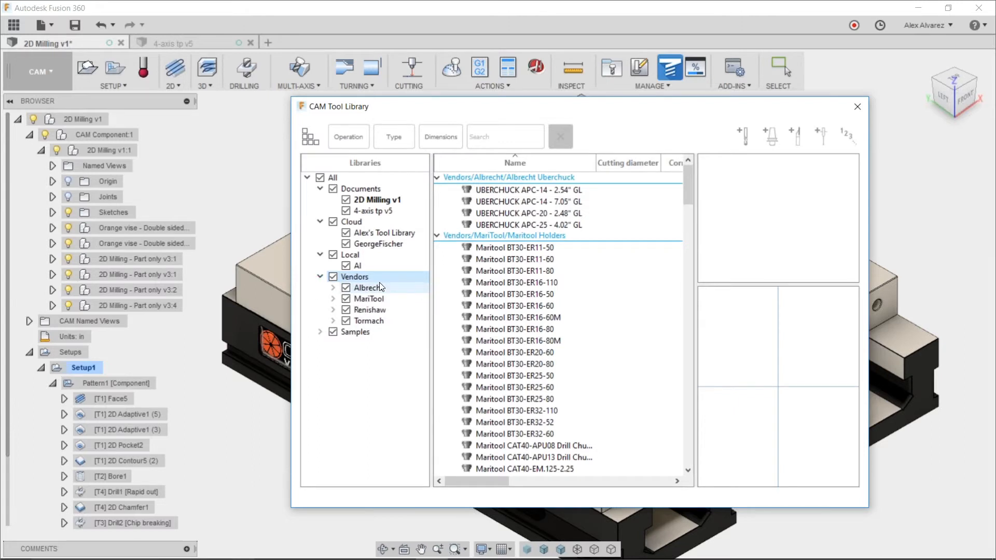
left_click(376, 322)
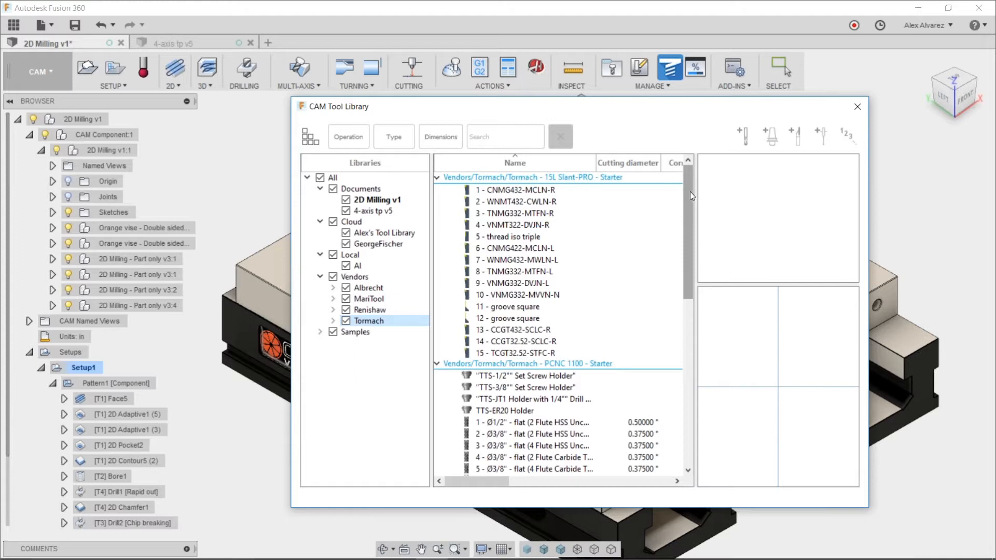
left_click_drag(689, 195, 689, 221)
left_click(583, 364)
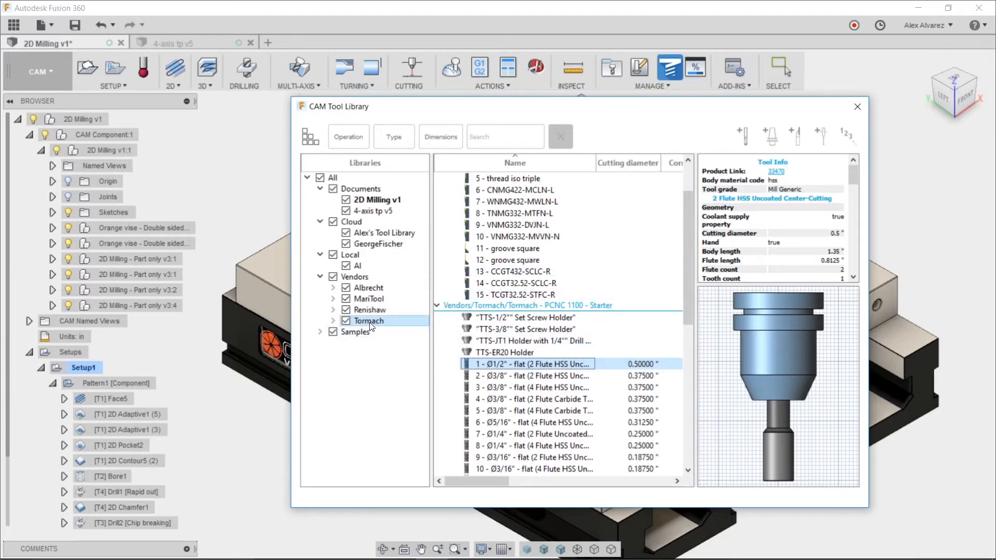
Step: Copy the Renishaw OMP40-2 6mm x 75mm probe from the vendor's Probe Tools library
left_click(378, 310)
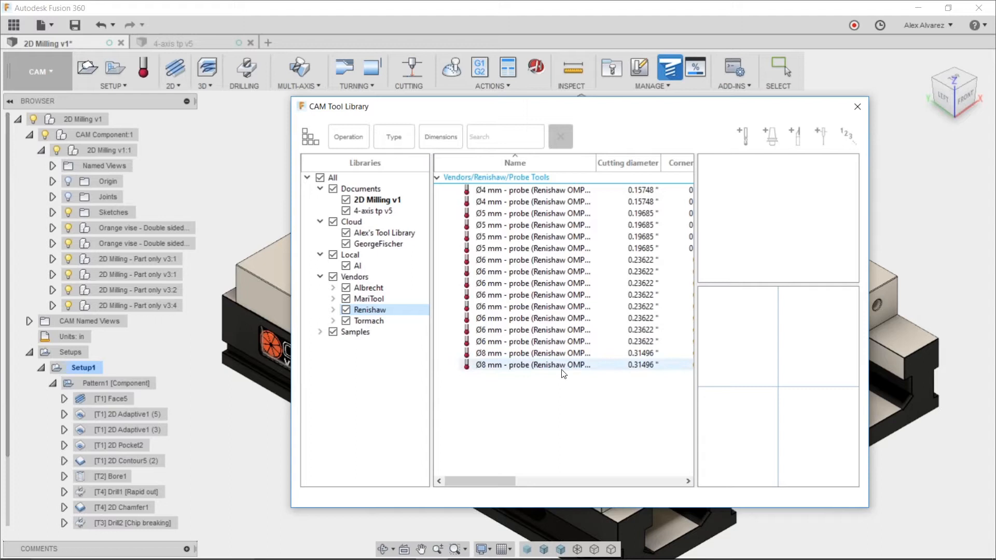
right_click(547, 295)
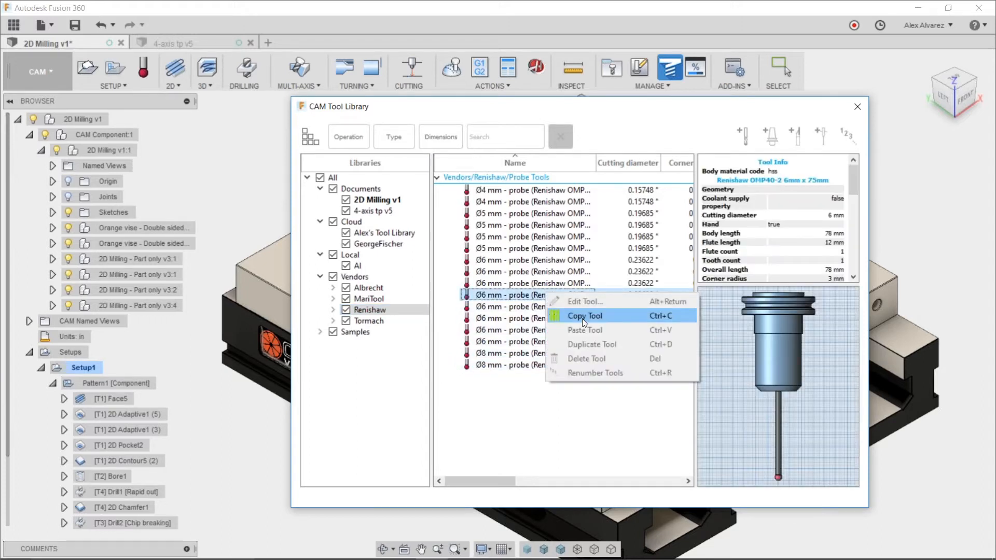
left_click(582, 318)
mouse_move(504, 301)
left_mouse_down()
mouse_move(397, 232)
mouse_move(507, 309)
mouse_move(524, 303)
left_mouse_up()
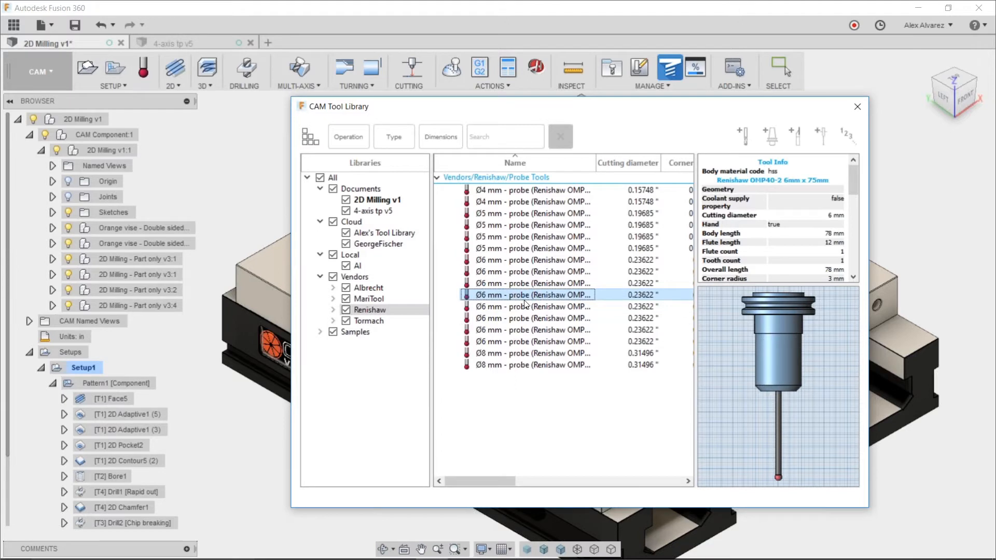
Step: Browse the MariTool holders and view the details of the BT30-ER16-60 holder
left_click(394, 298)
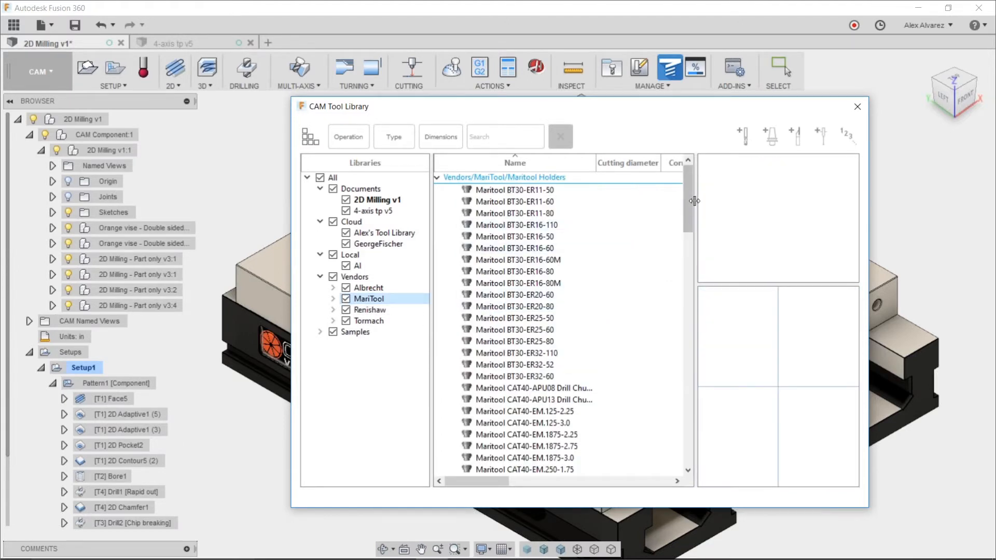
left_click(603, 248)
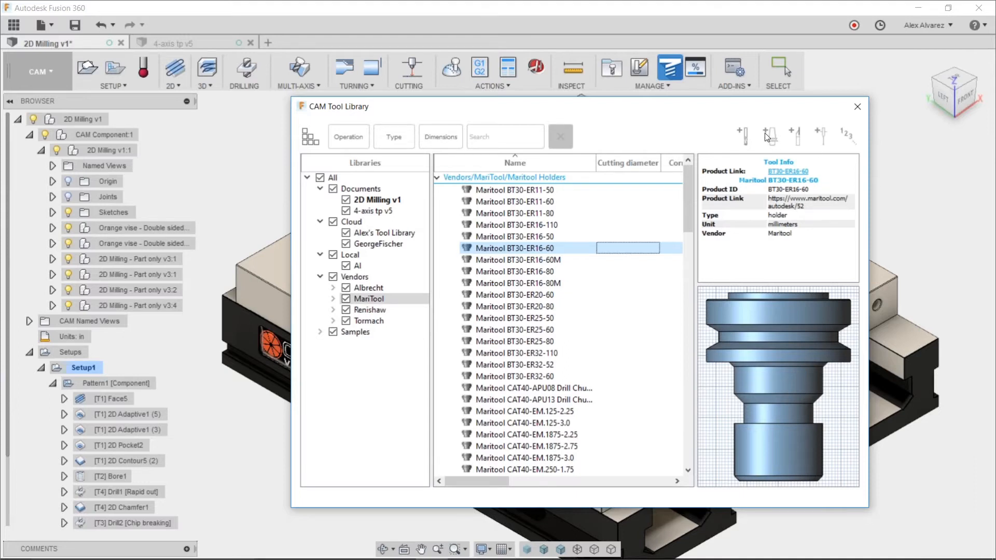
left_click_drag(691, 191, 691, 207)
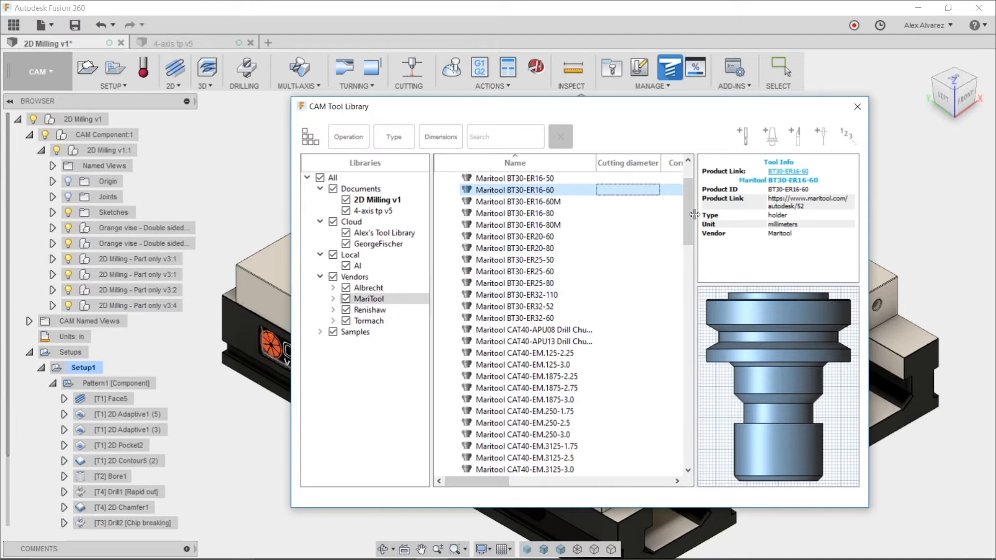
left_click_drag(692, 211, 690, 199)
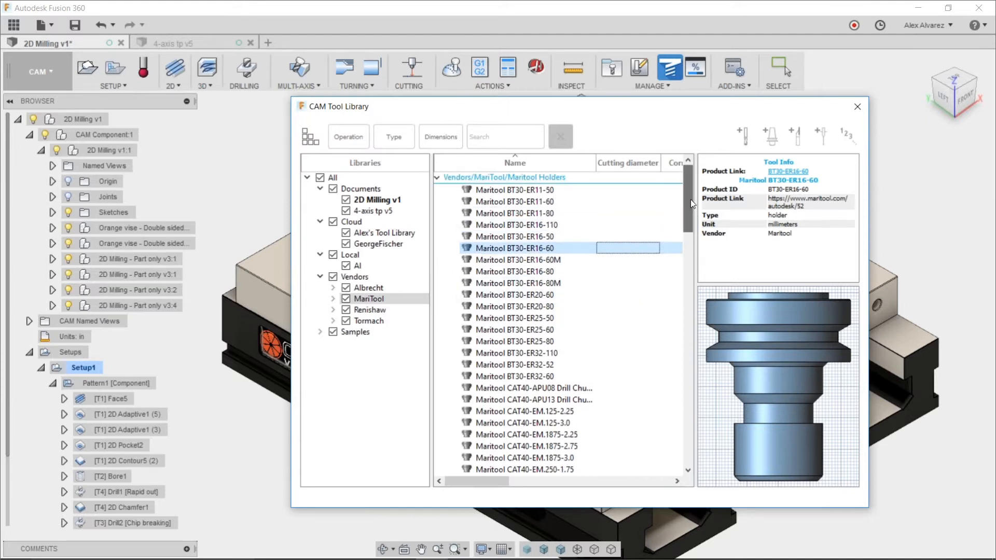
Step: View the details of the CNMG432-MCLN-R and WNMT432-CWLN-R turning tools in Tormach's 15L Slant-PRO Starter library
left_click(382, 323)
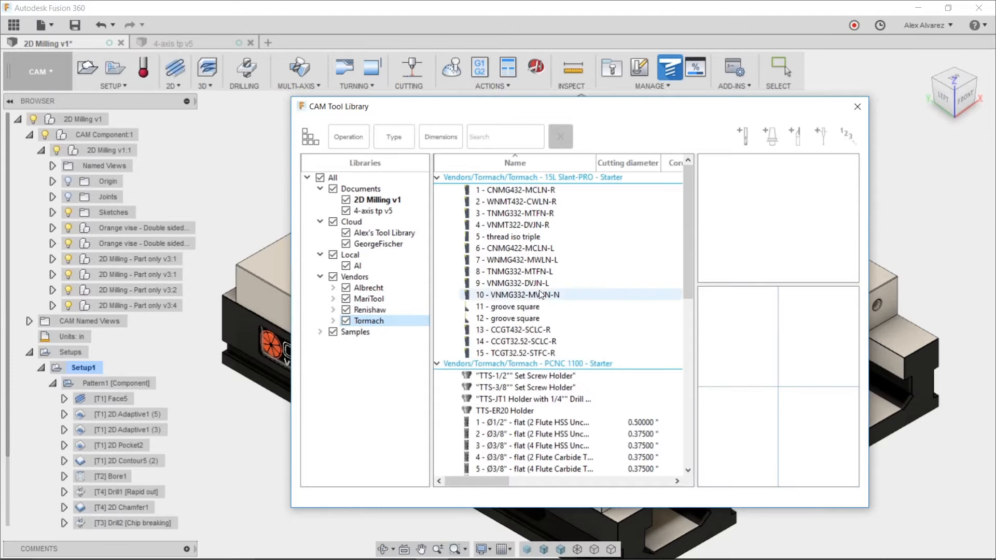
left_click(599, 190)
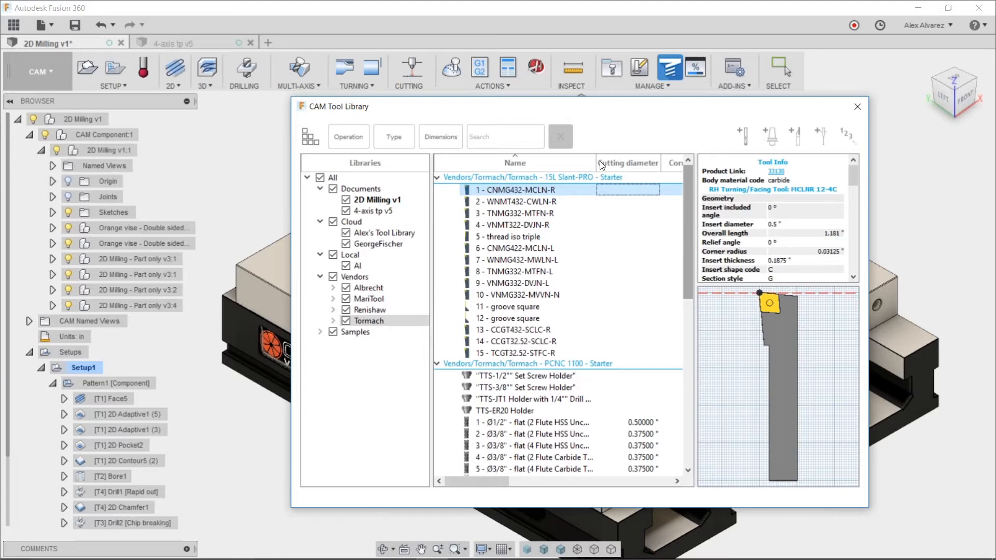
left_click(594, 210)
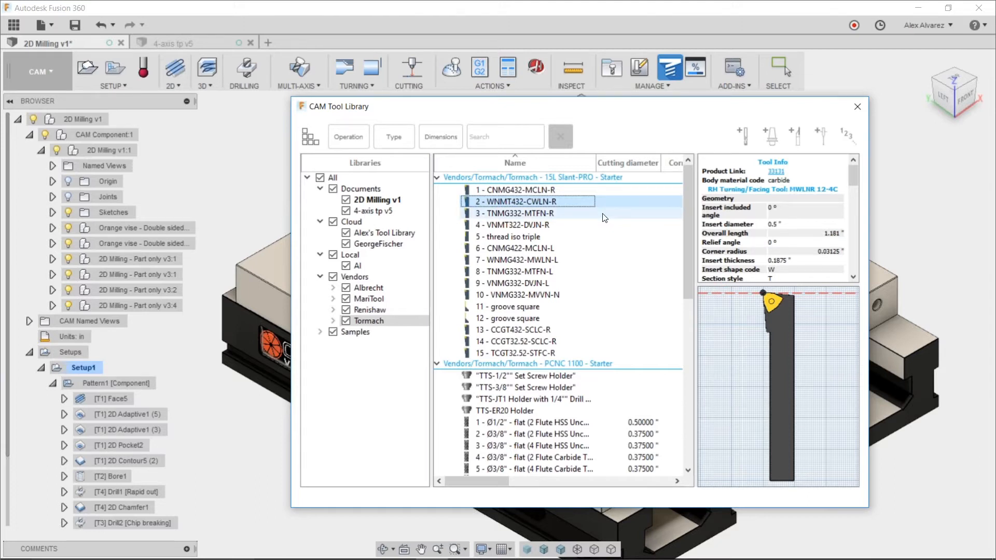
Step: Copy the VNMT322-DVJN-R turning tool from Tormach's 15L Slant-PRO Starter library into the 2D Milling v1 document library
right_click(503, 203)
left_click(540, 227)
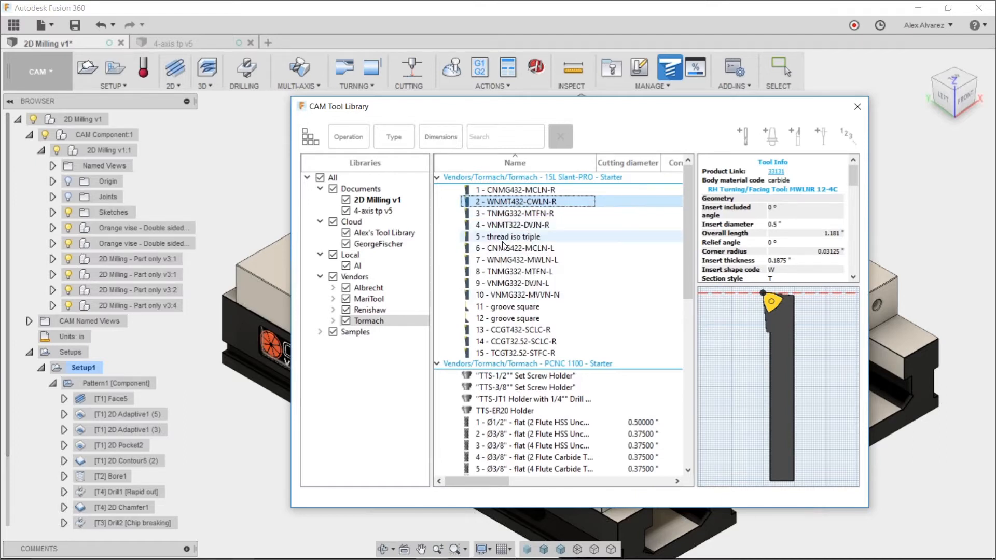
right_click(532, 215)
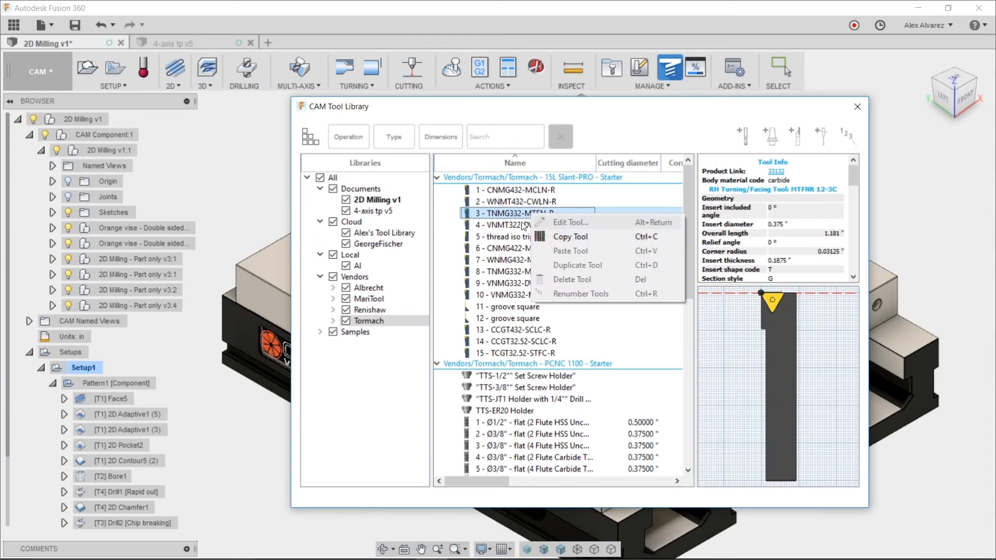
left_click(501, 205)
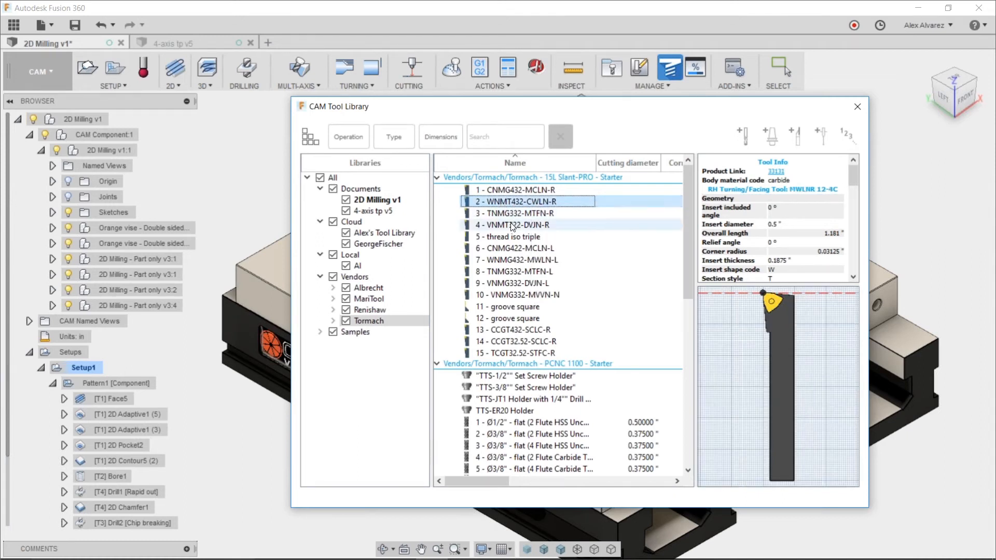
right_click(514, 224)
left_click(540, 244)
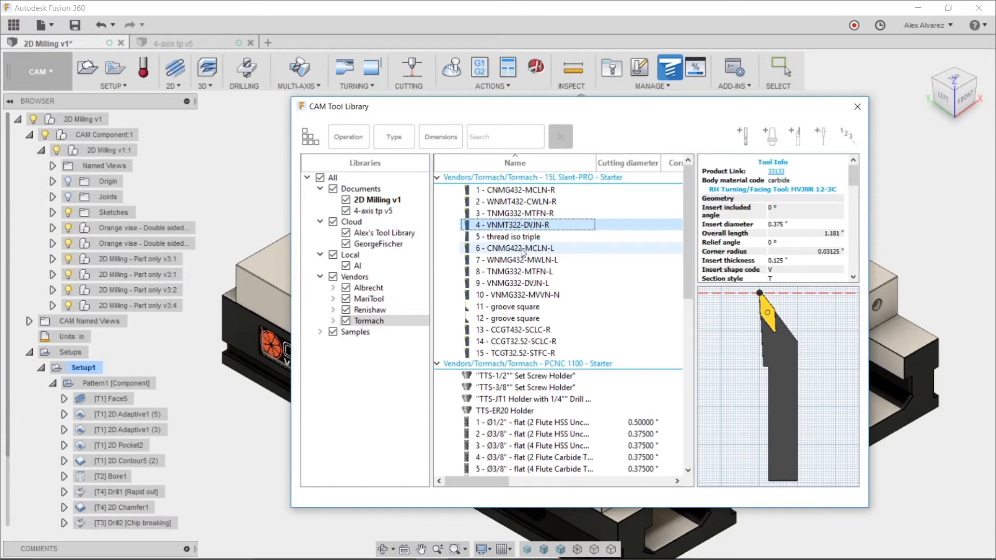
left_click(376, 244)
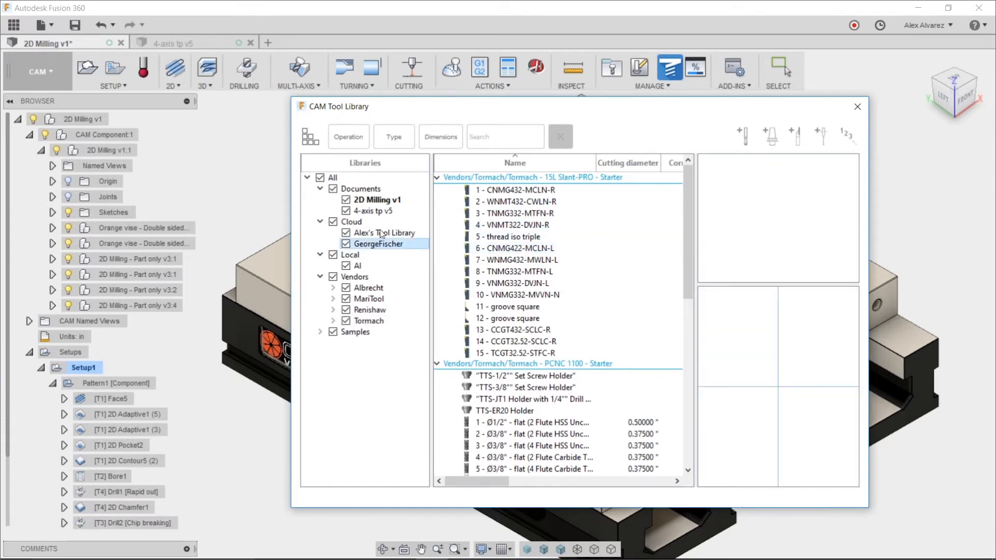
right_click(515, 276)
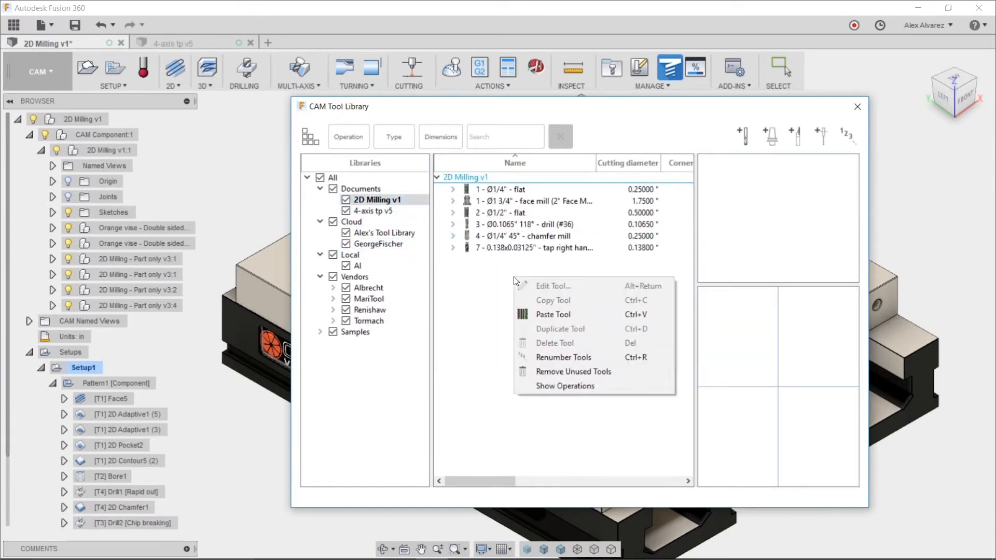
left_click(541, 312)
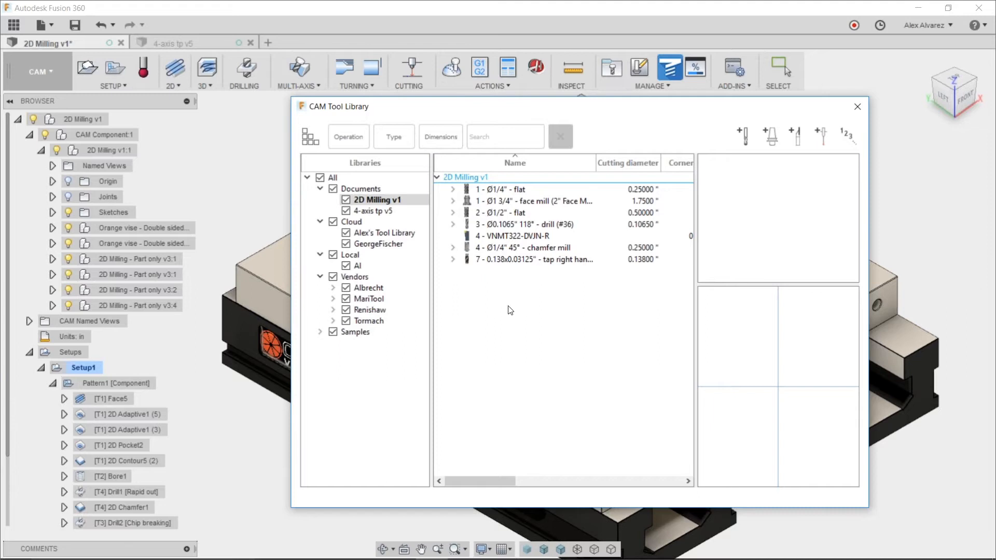
Step: Open the VNMT322-DVJN-R tool in the document library for editing, examine its insert geometry, and close the editor
left_click(528, 237)
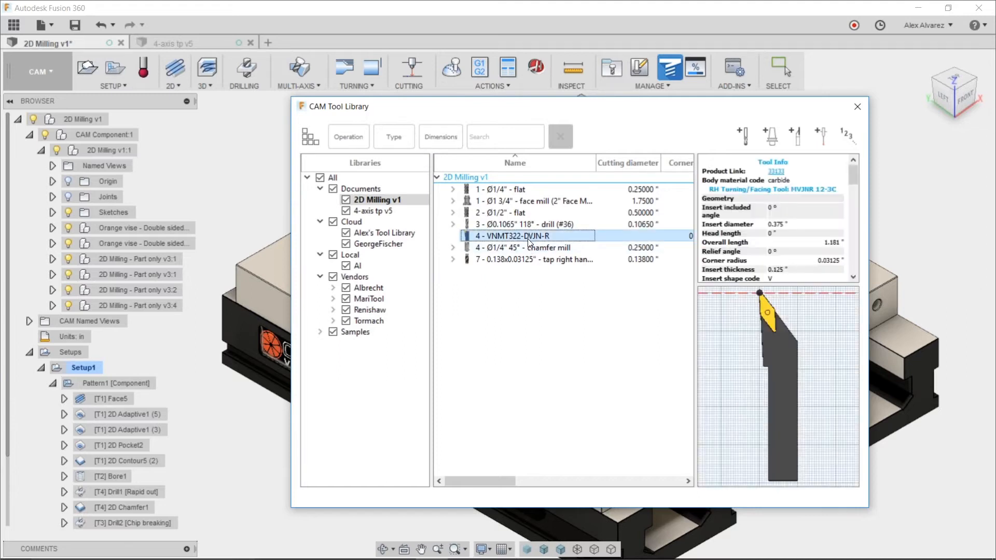
right_click(527, 239)
left_click(546, 253)
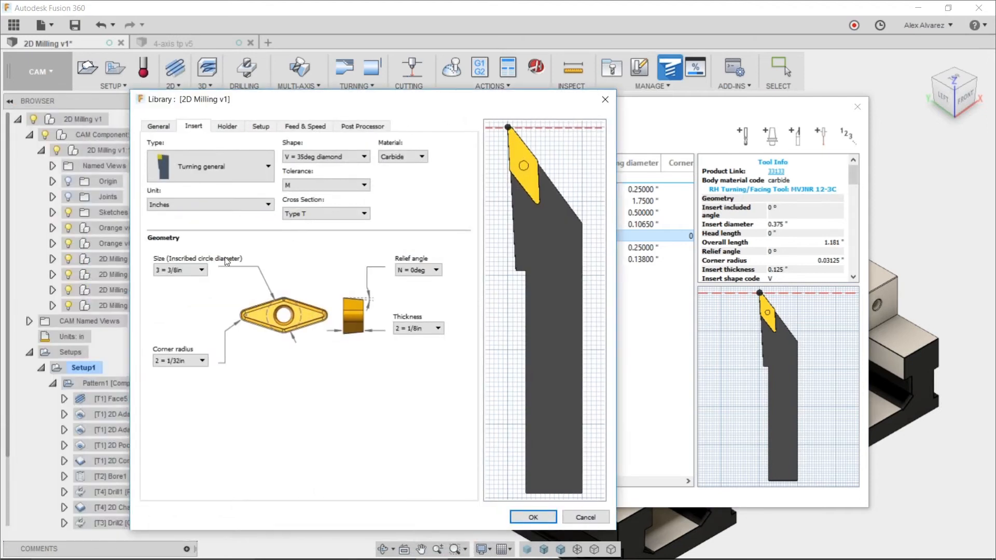
left_click(604, 100)
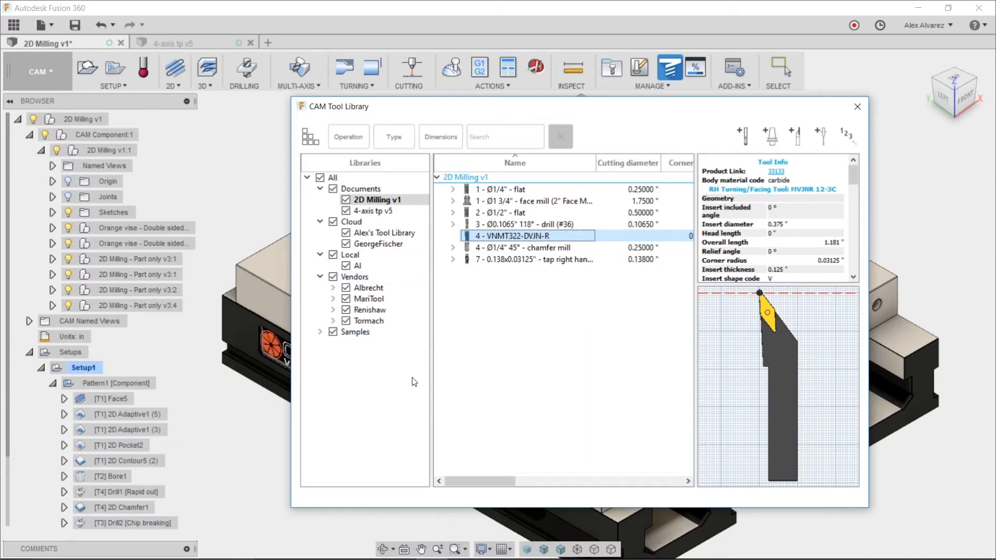
Step: Expand the Samples group and look through its holder, inch and metric material, probe and tap libraries
left_click(320, 332)
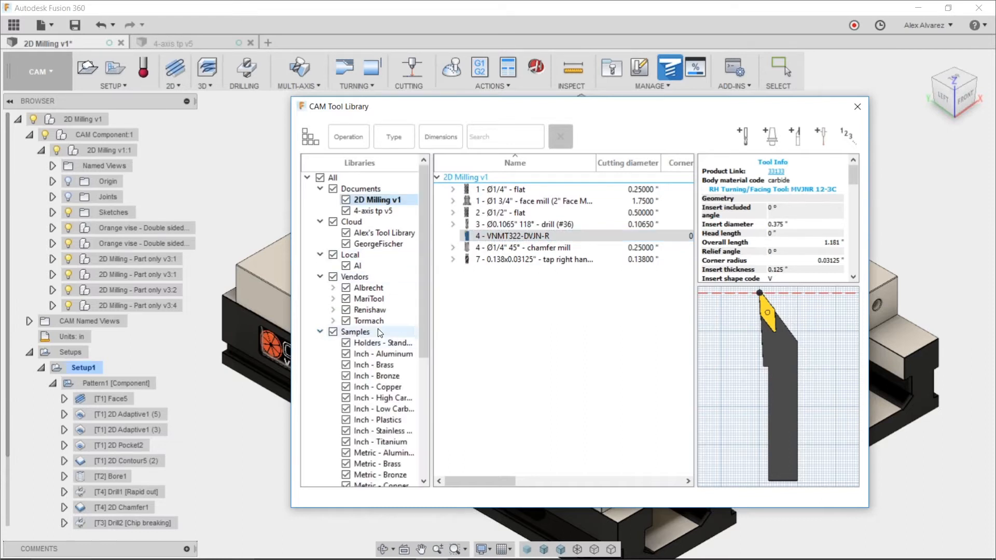
scroll(417, 283, "down", 3)
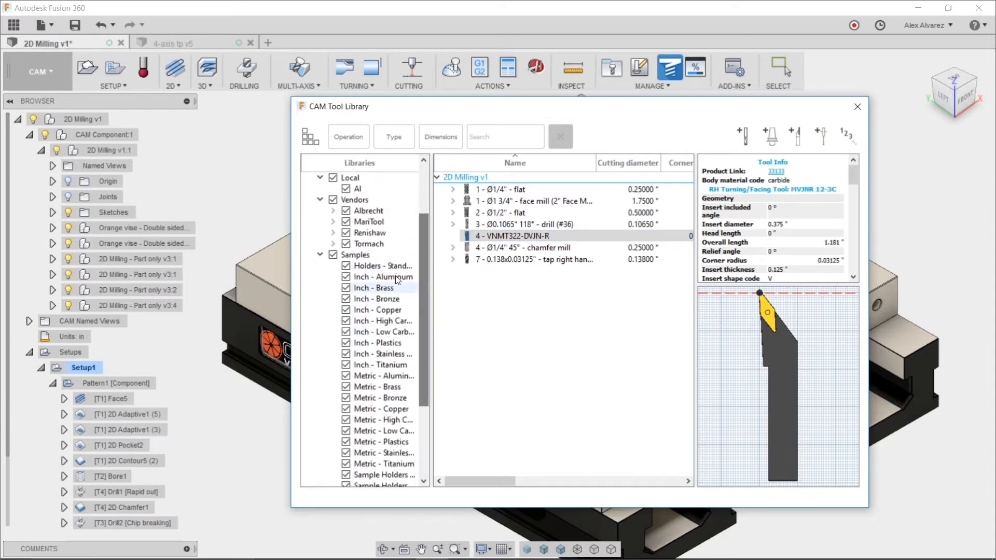
left_click(419, 255)
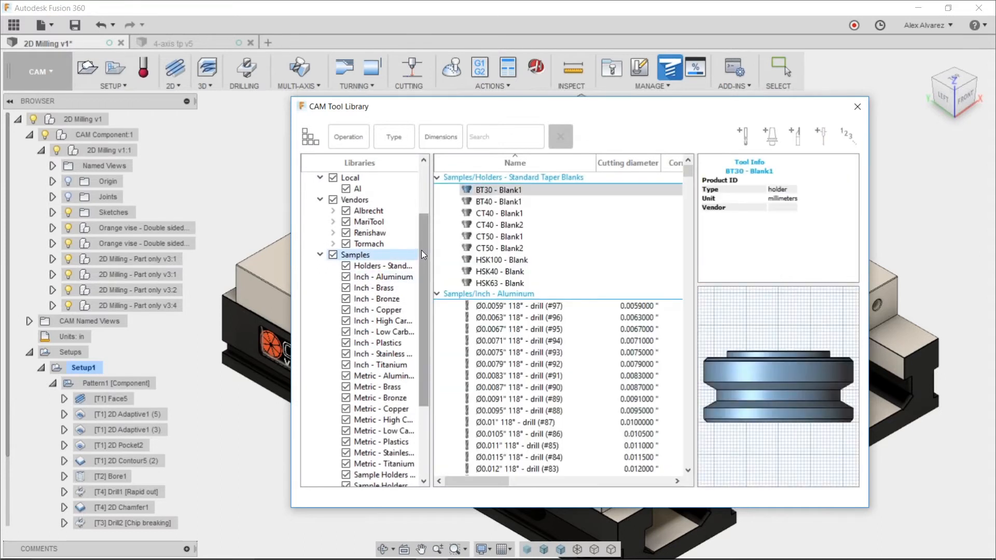
scroll(421, 250, "down", 2)
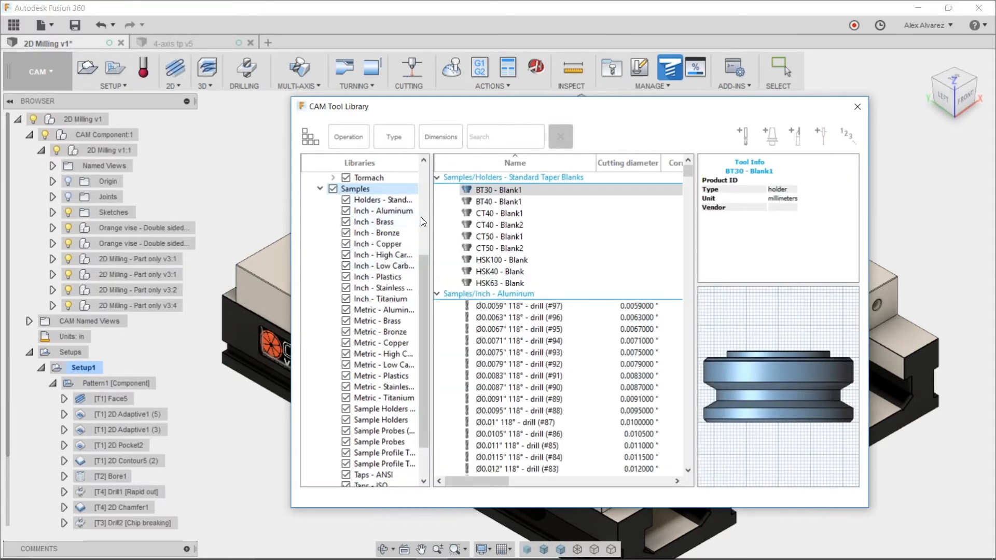
Step: Copy the Ø0.0995" 118° drill (#39) from the Inch - Aluminum sample library
left_click(395, 212)
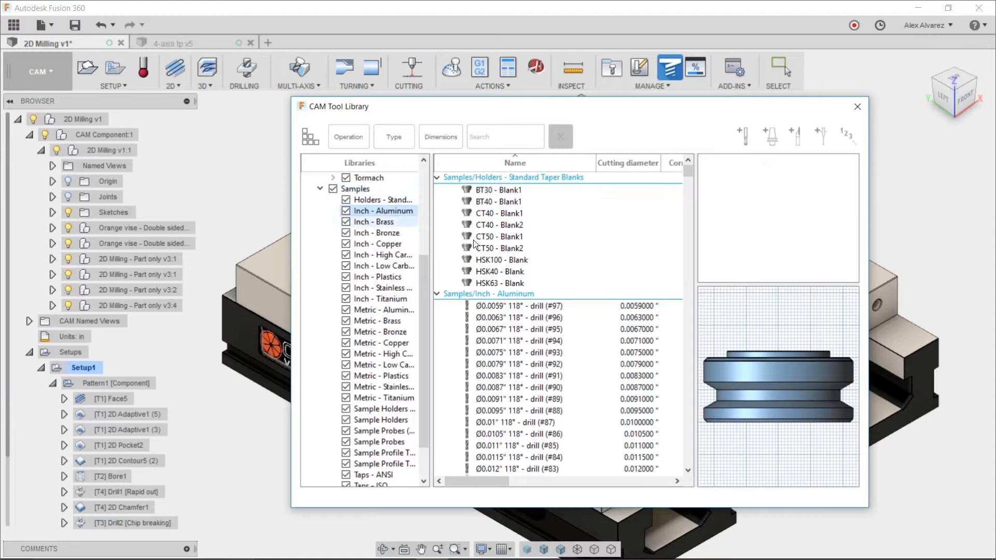
left_click_drag(689, 183, 701, 264)
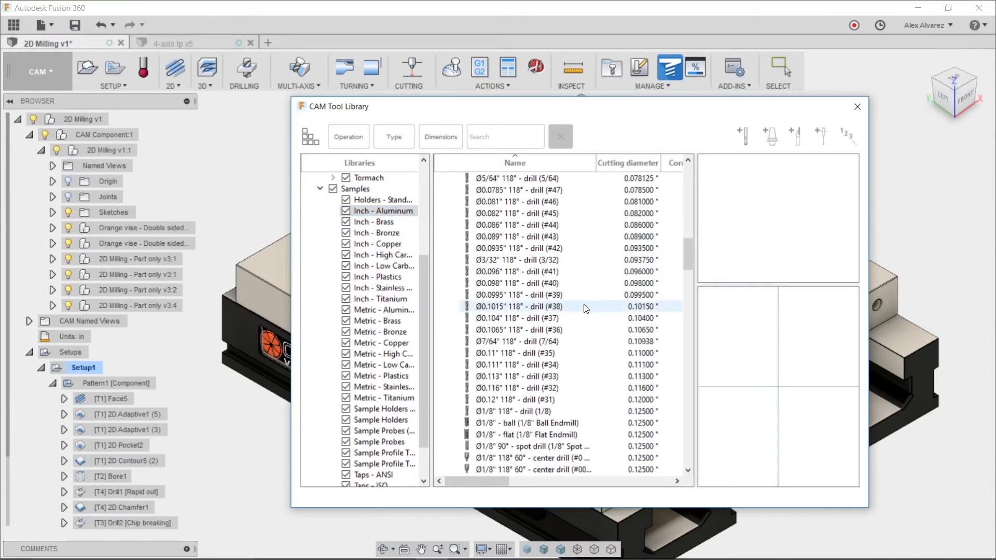
left_click(569, 295)
right_click(570, 296)
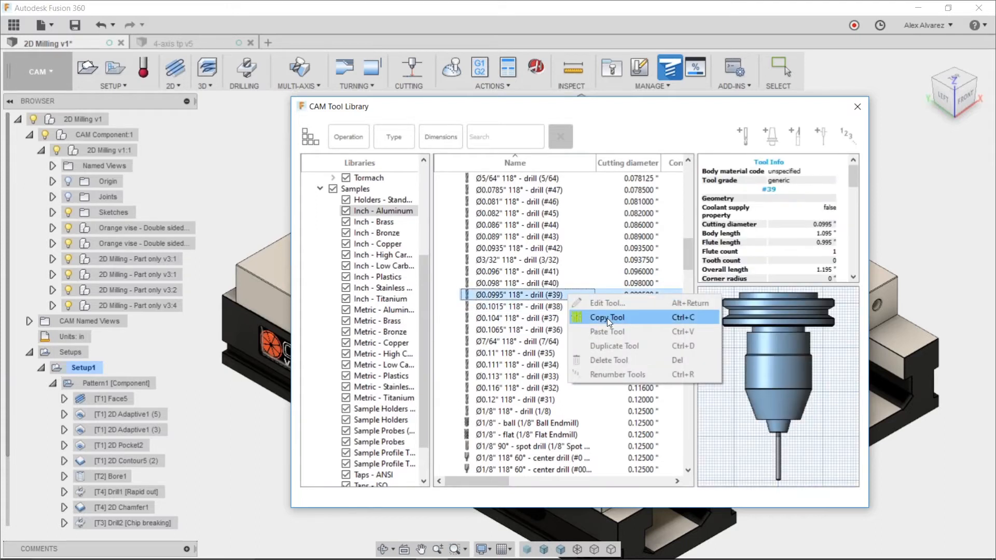
left_click(607, 317)
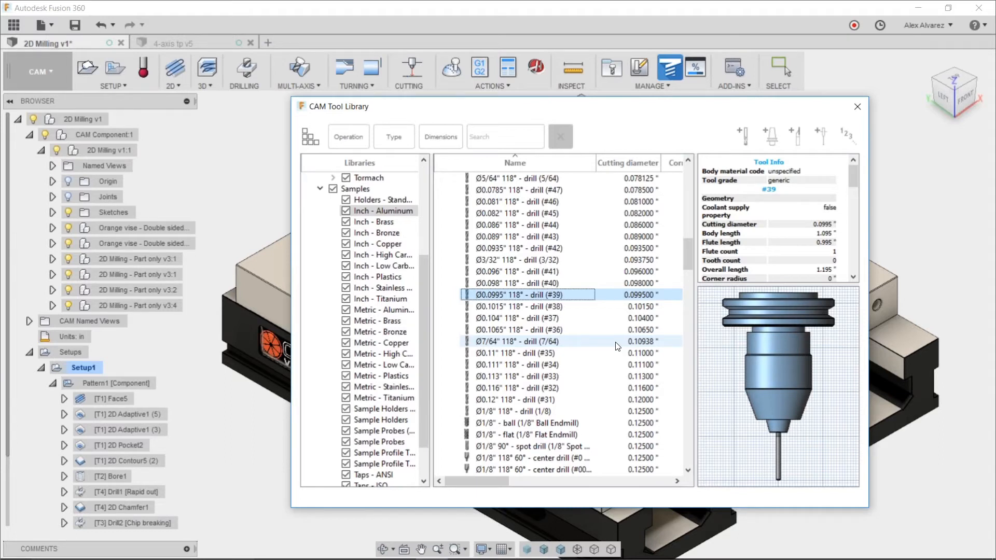
Step: Close and reopen the tool library, and reposition its window over the model
left_click(858, 107)
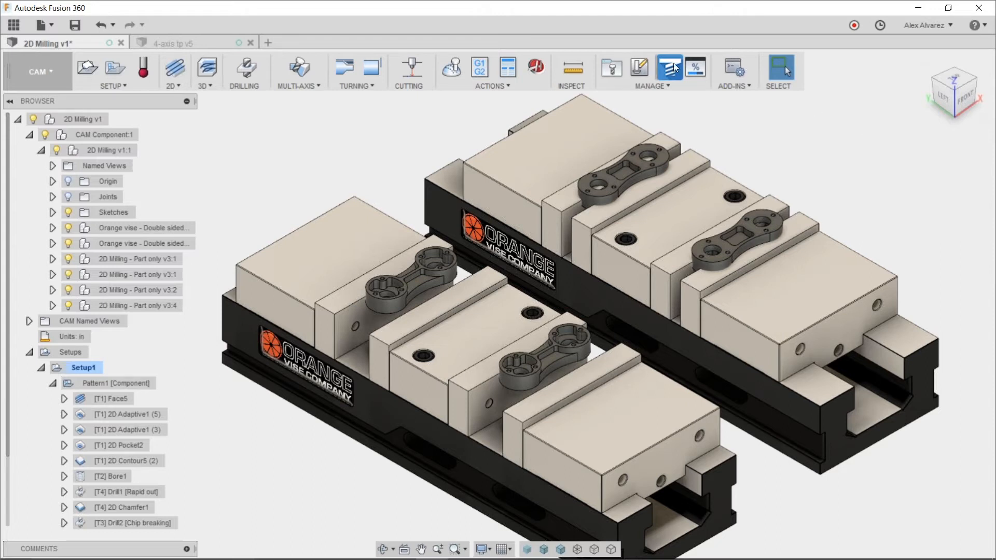
left_click(615, 71)
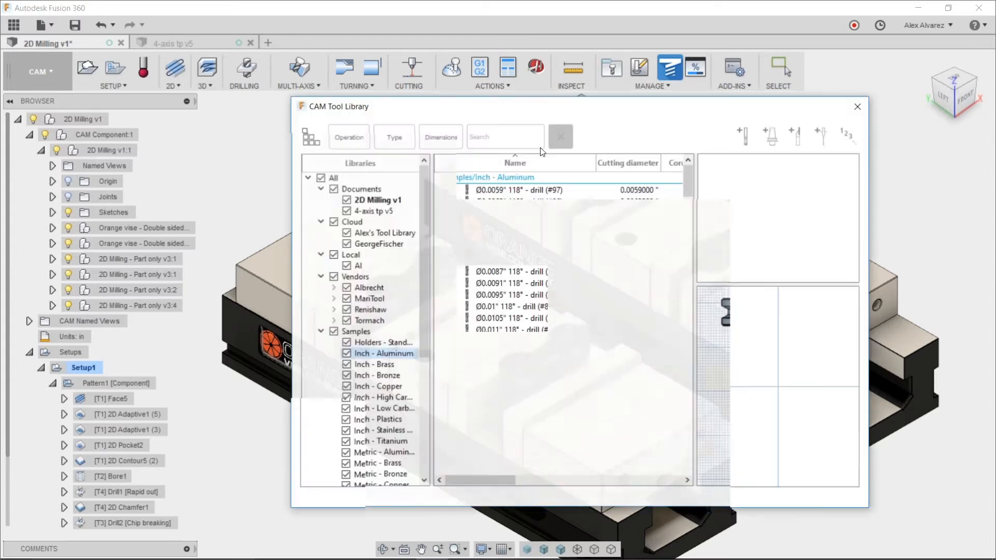
left_click_drag(629, 113, 673, 141)
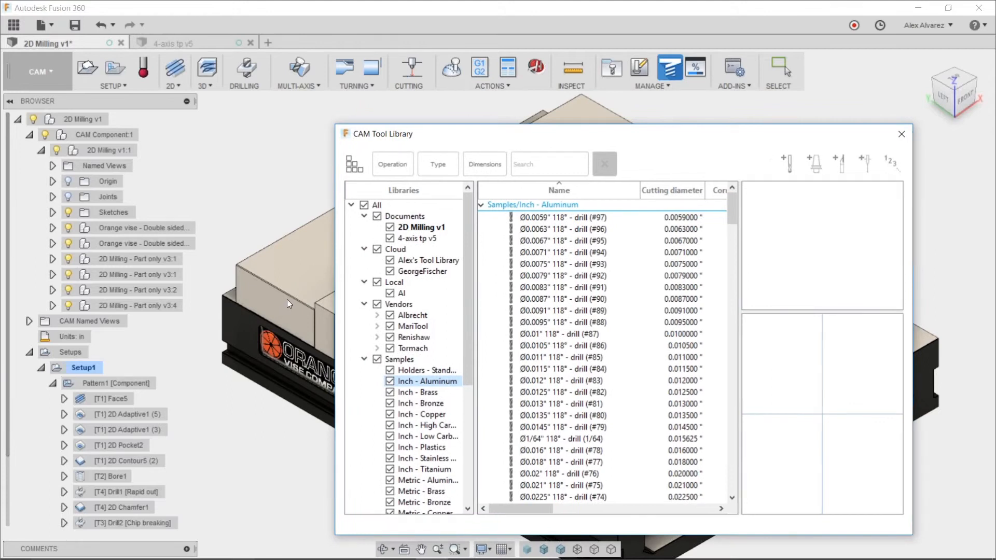
left_click_drag(608, 143, 589, 129)
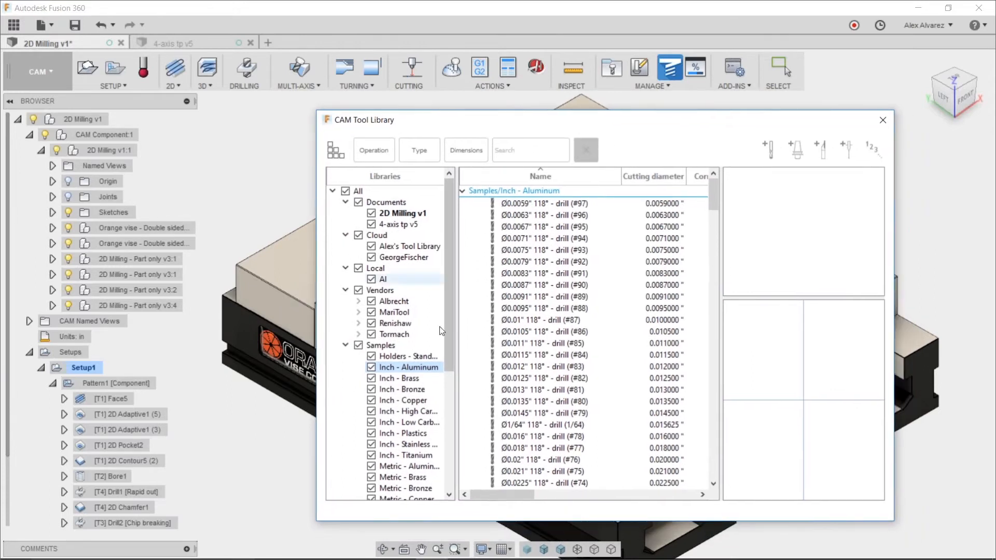
Step: Compare the tools in the 2D Milling v1 document library and the first cloud library, and view the document's Ø1/2" flat end mill
left_click(410, 214)
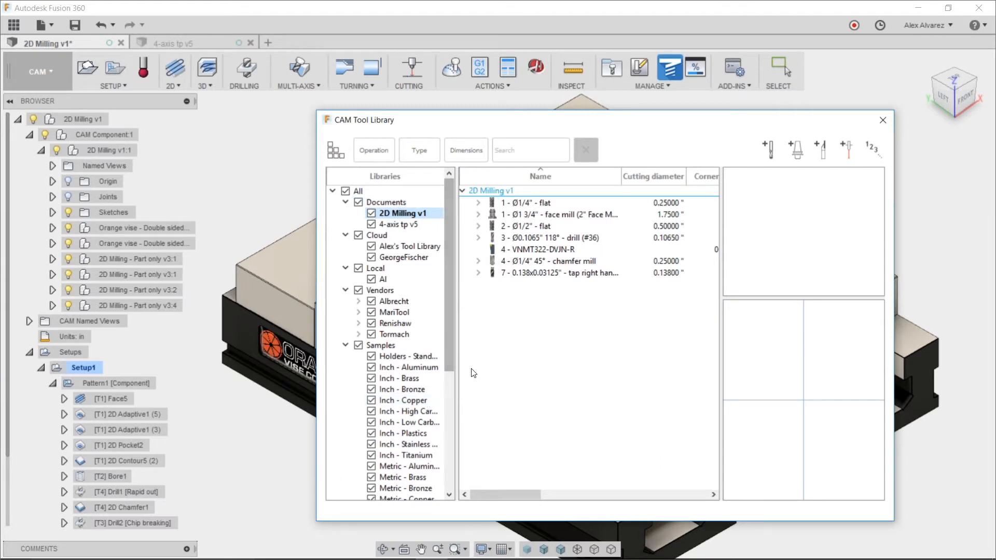
left_click(410, 247)
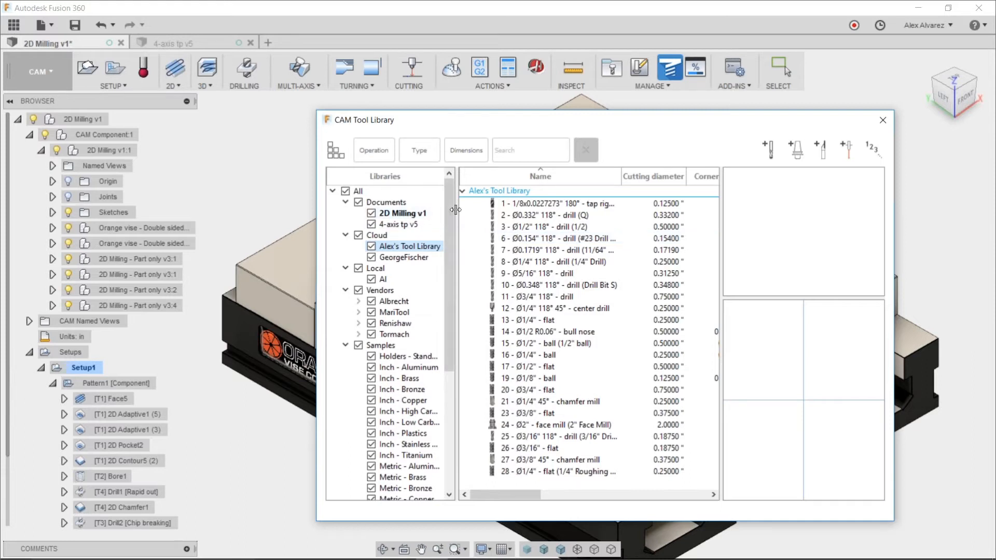
left_click(415, 213)
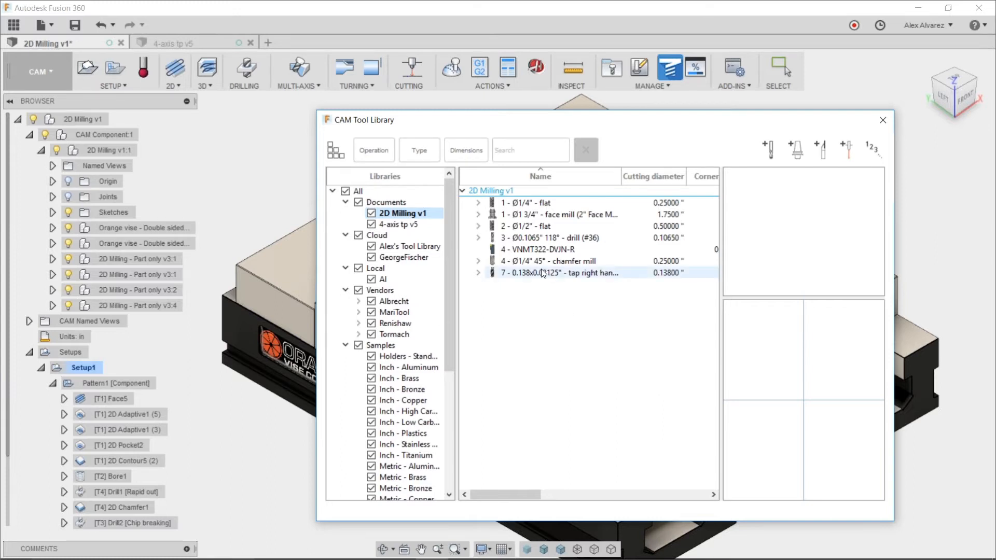
left_click(535, 228)
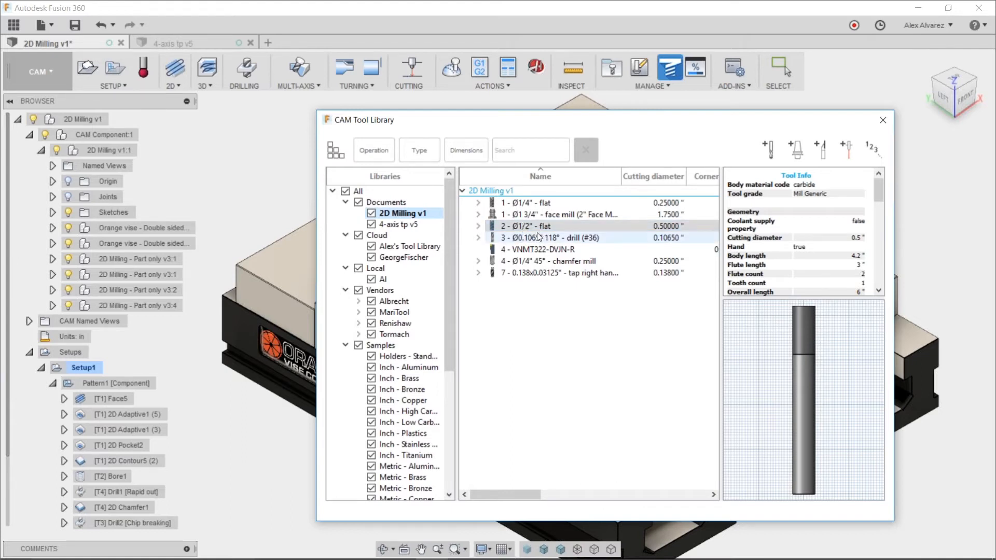
left_click(889, 124)
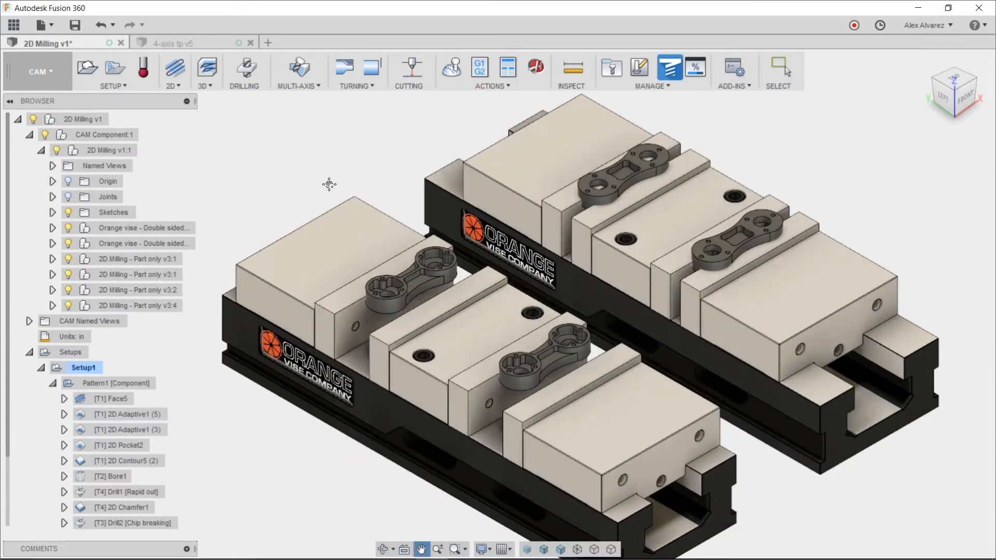
Step: Open the 2D Adaptive1 (5) operation for editing, review its tool and feed and speed settings, and accept the dialog
middle_click_drag(318, 168, 329, 183)
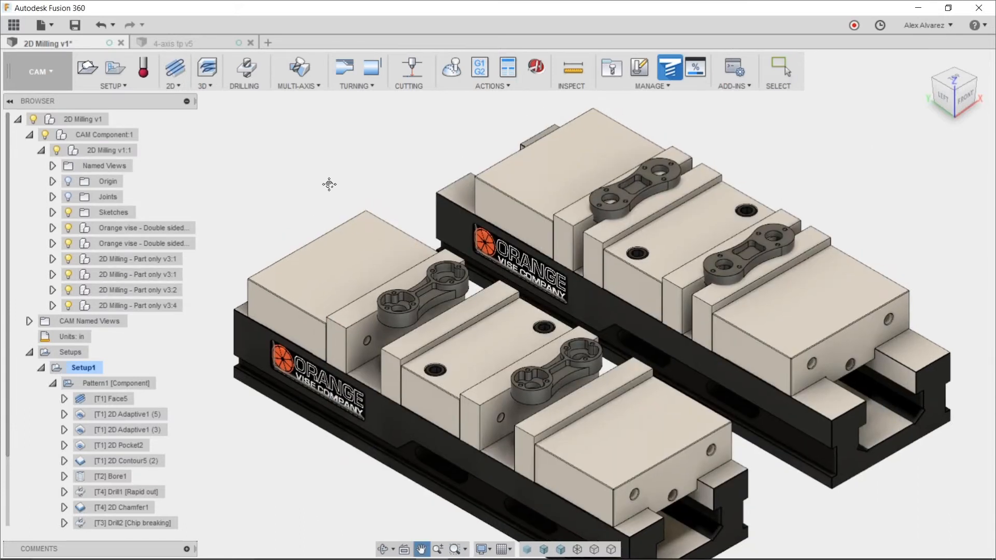
left_click(151, 418)
right_click(152, 419)
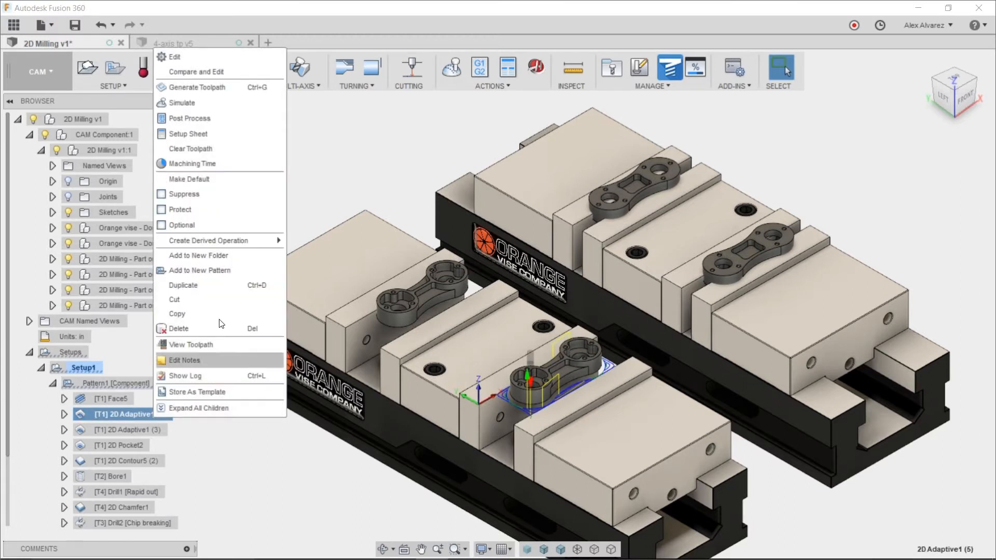
left_click(195, 59)
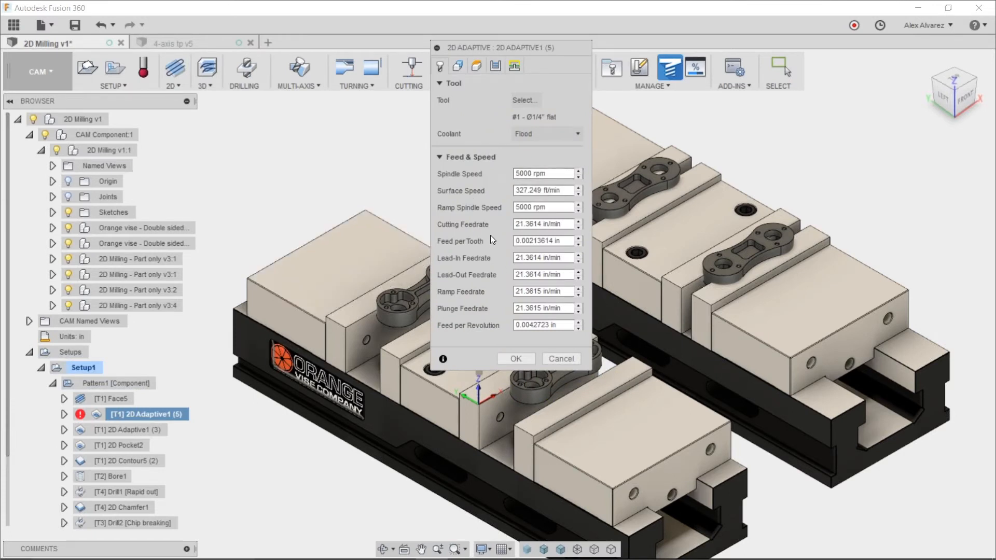
left_click_drag(524, 48, 534, 48)
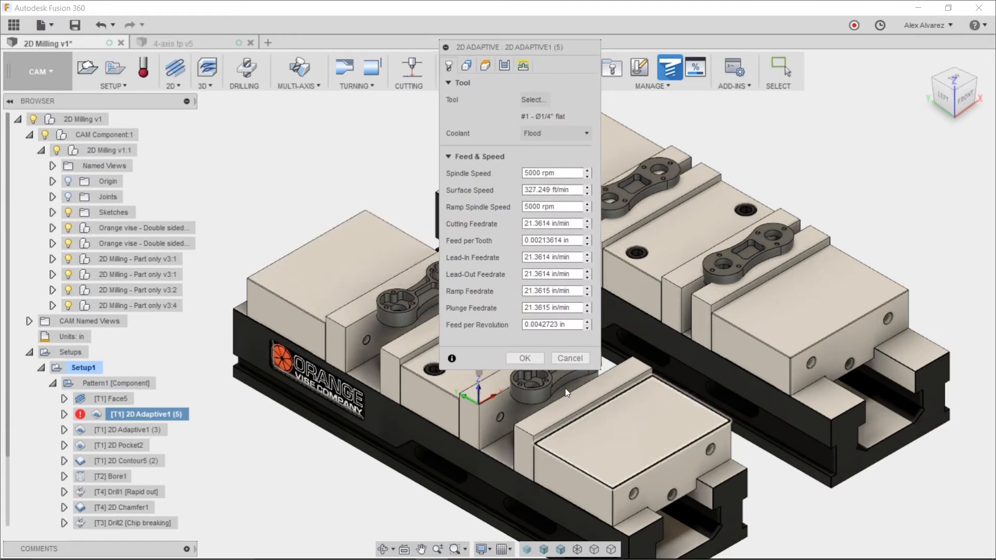
left_click(525, 358)
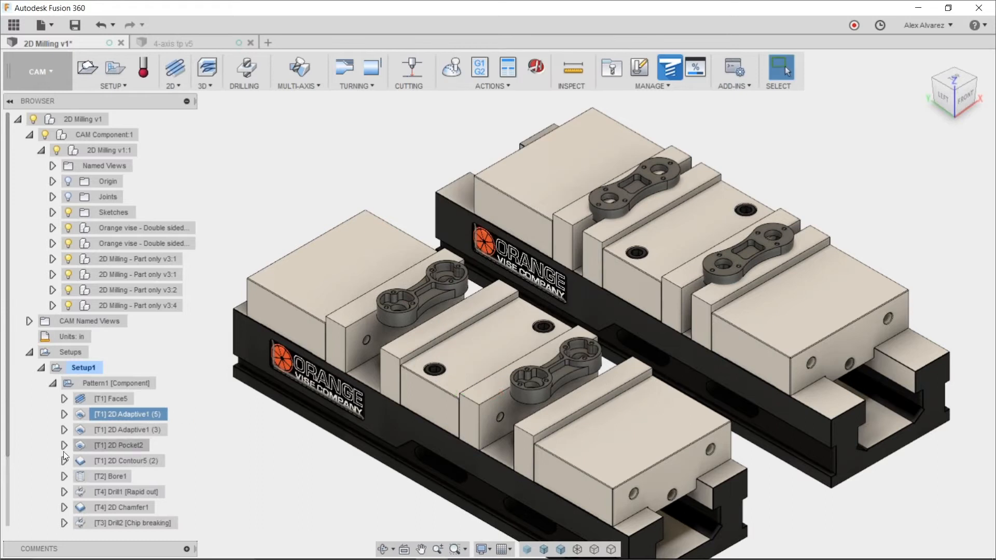
Step: Open Compare and Edit for the 2D Adaptive1 (5) and 2D Pocket2 operations and filter the parameters by "speed"
left_click(154, 416)
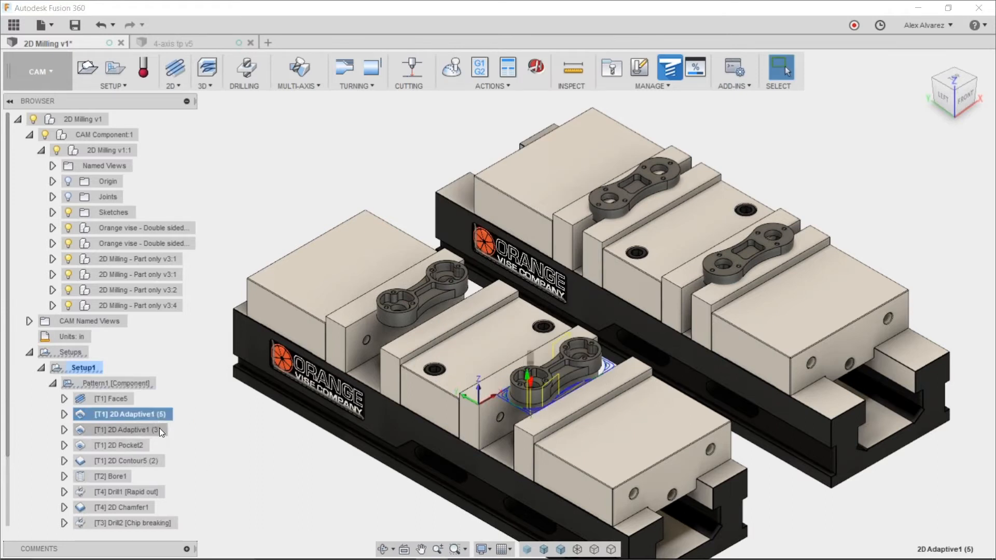
left_click(136, 446, "ctrl")
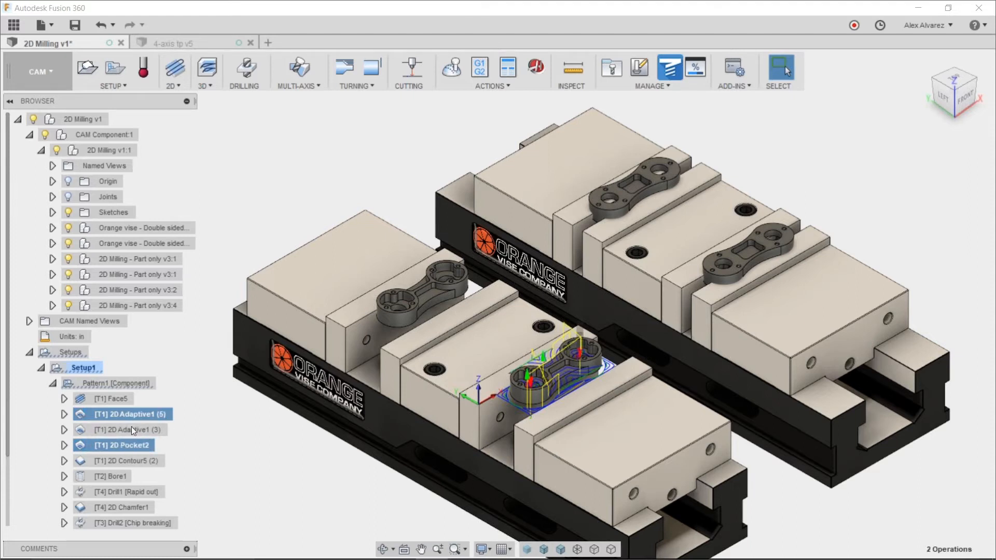
right_click(159, 413)
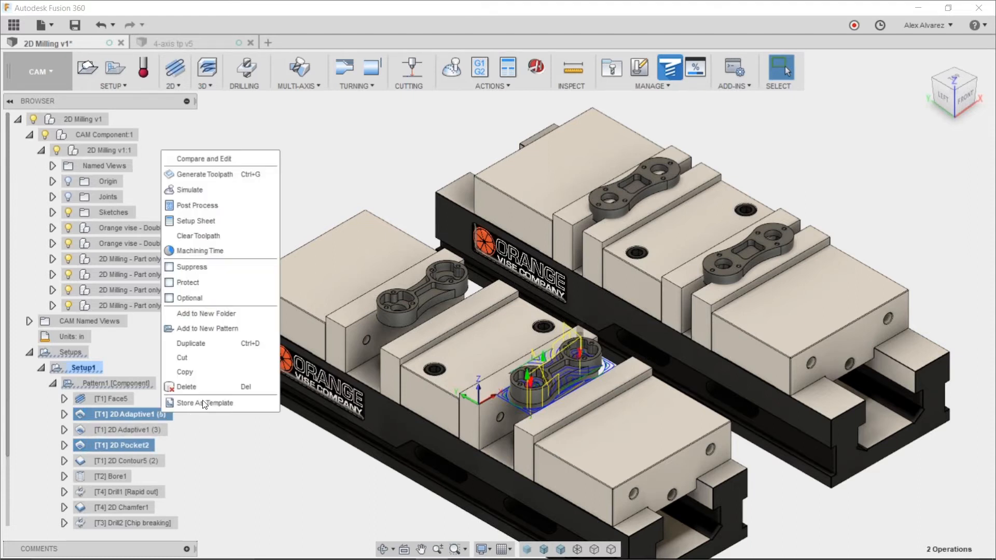
left_click(222, 159)
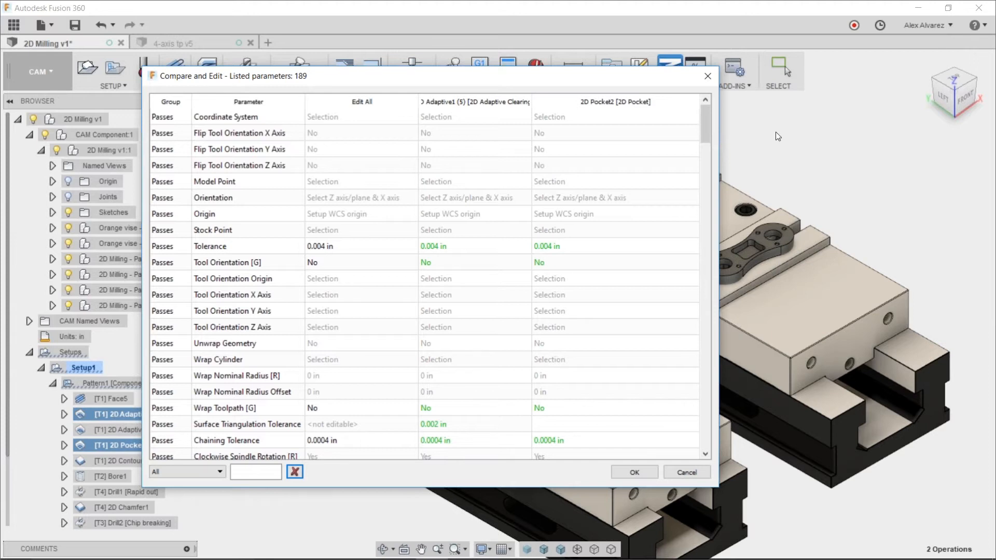
left_click_drag(706, 120, 709, 168)
left_click(260, 470)
type("speed")
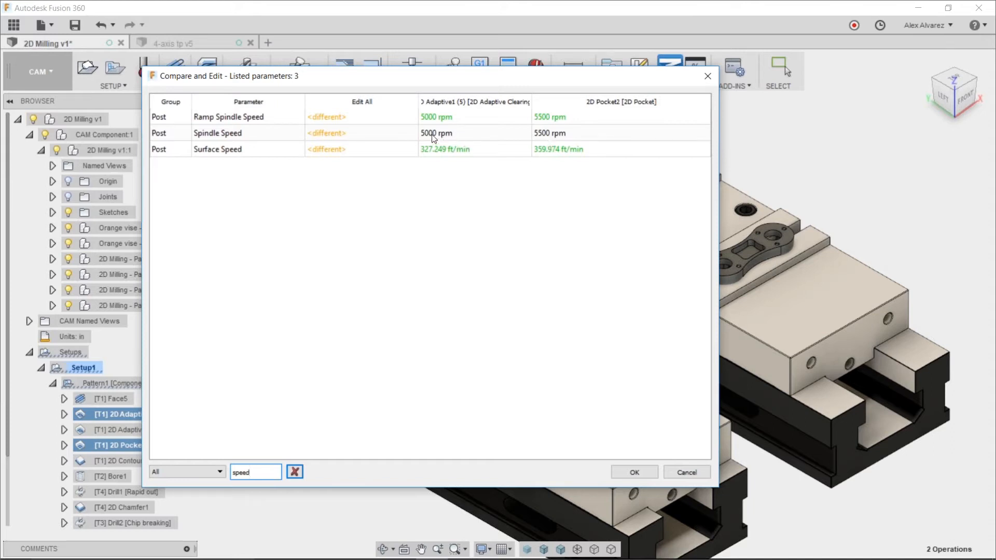
Step: Try a shared spindle speed of 5250 rpm for both operations, browse the unfiltered parameter list, and close the comparison without accepting
double_click(353, 134)
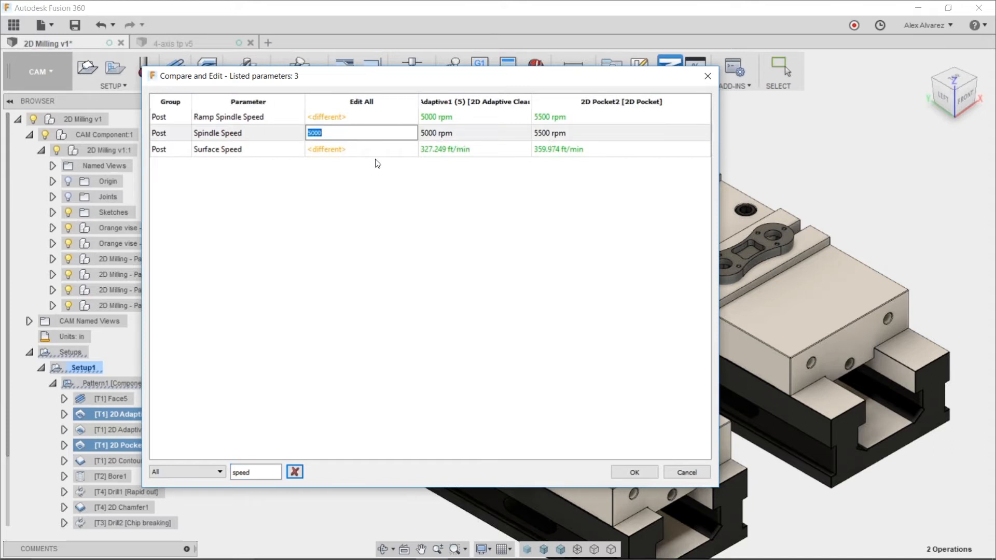
type("5250")
key("Return")
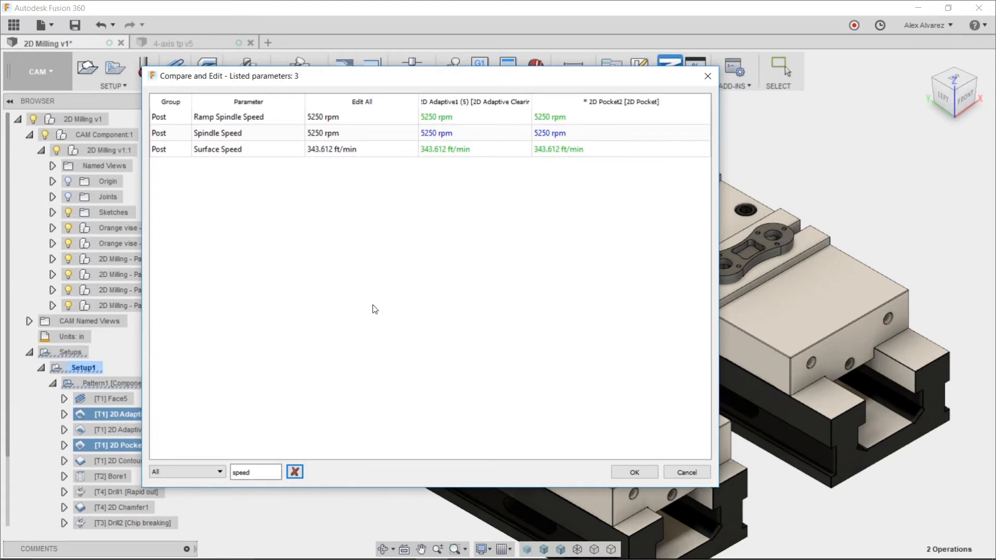
left_click(299, 472)
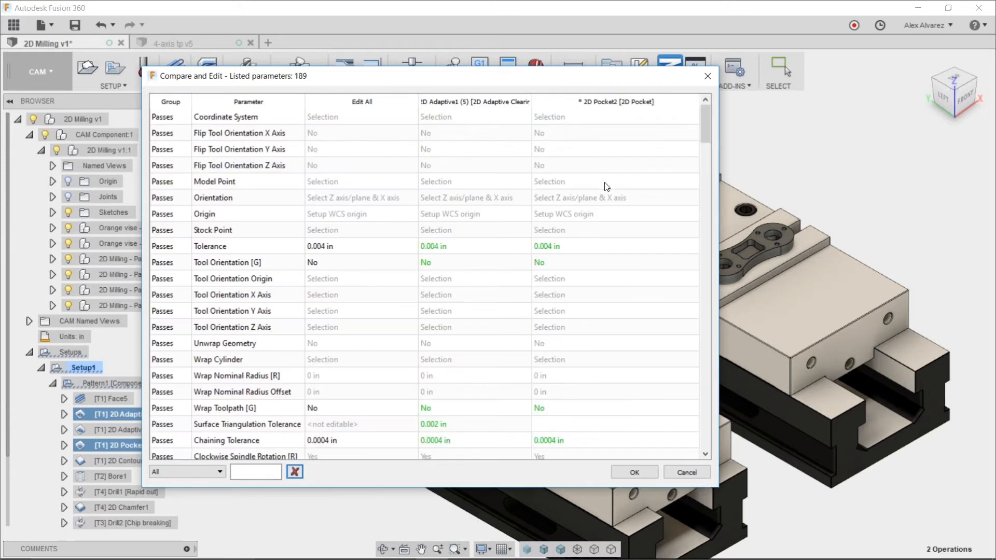
left_click_drag(705, 120, 711, 145)
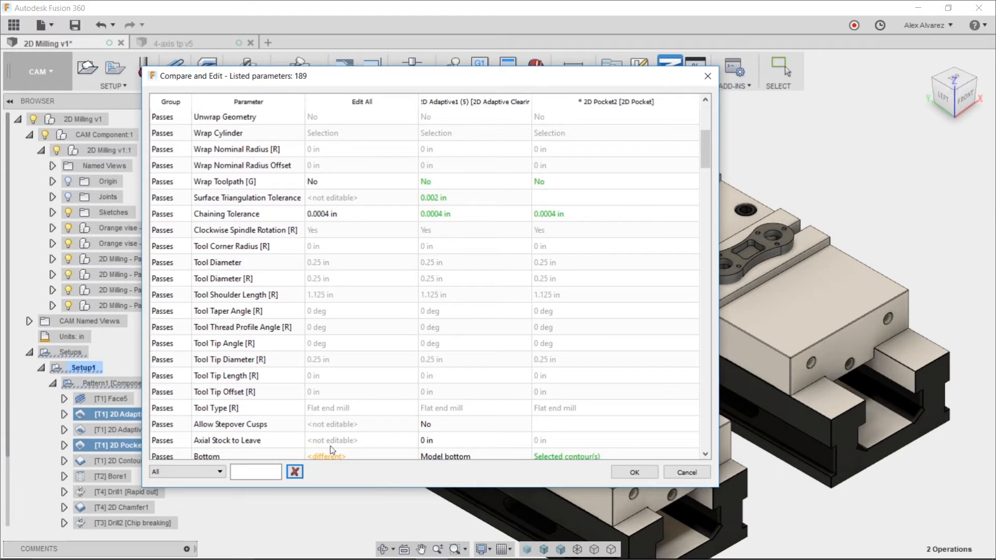
left_click(708, 74)
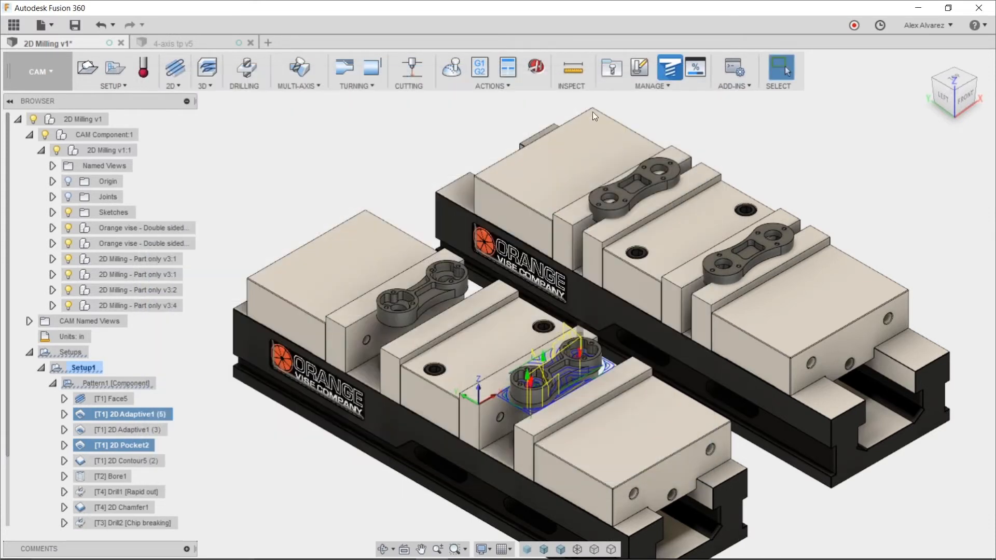
Step: Review the feed and speed and post processor settings of the Ø1/4" flat end mill in the 2D Milling v1 document library
left_click(611, 68)
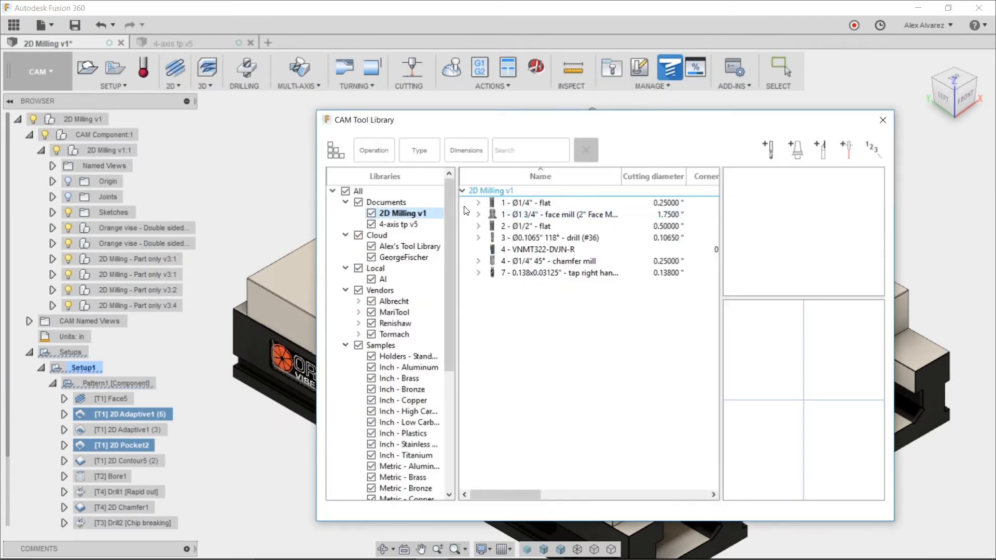
left_click(541, 206)
right_click(541, 207)
left_click(563, 210)
left_click(322, 118)
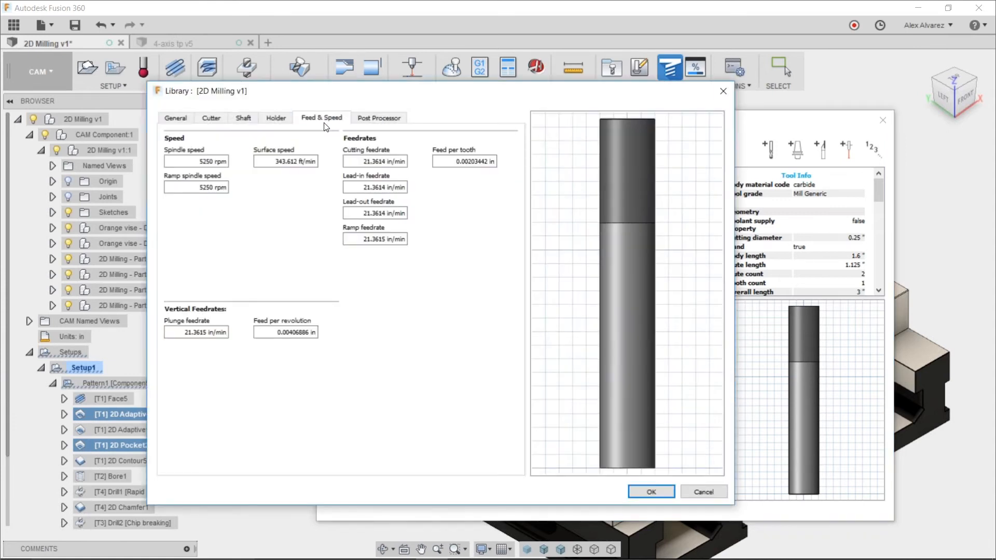
left_click(363, 119)
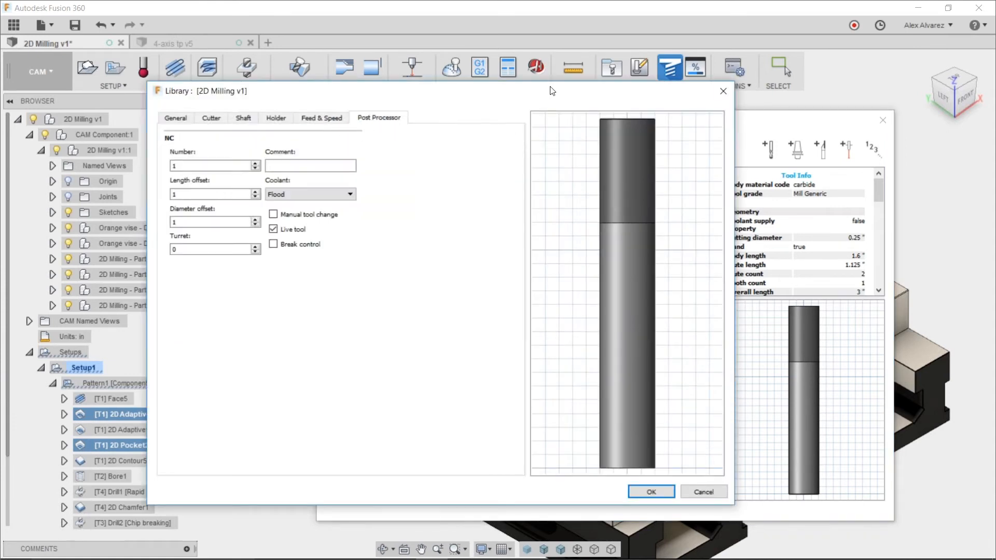
left_click(724, 91)
left_click(882, 121)
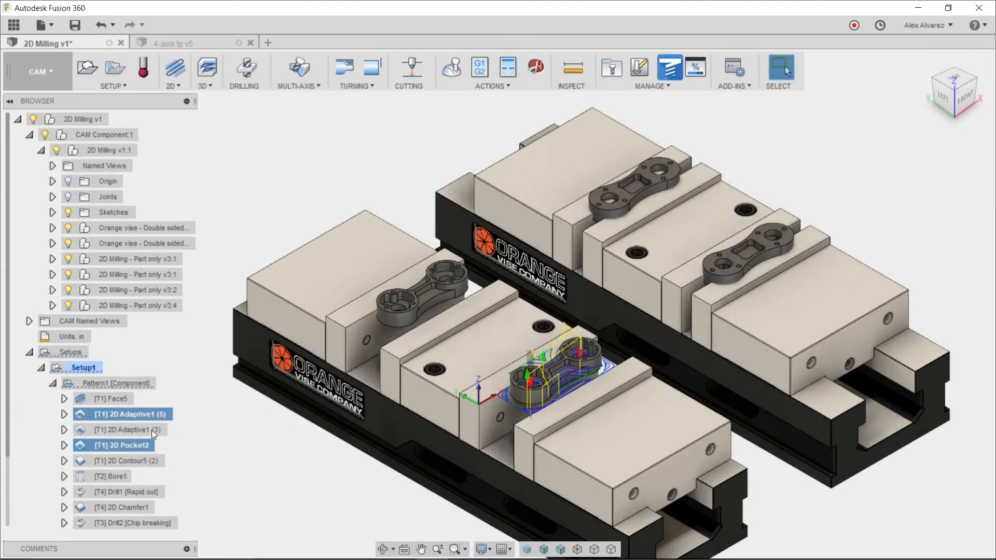
Step: Set the spindle speed of 2D Adaptive1 (5) and 2D Pocket2 to 4500 rpm with Compare and Edit, and update both operations
right_click(148, 417)
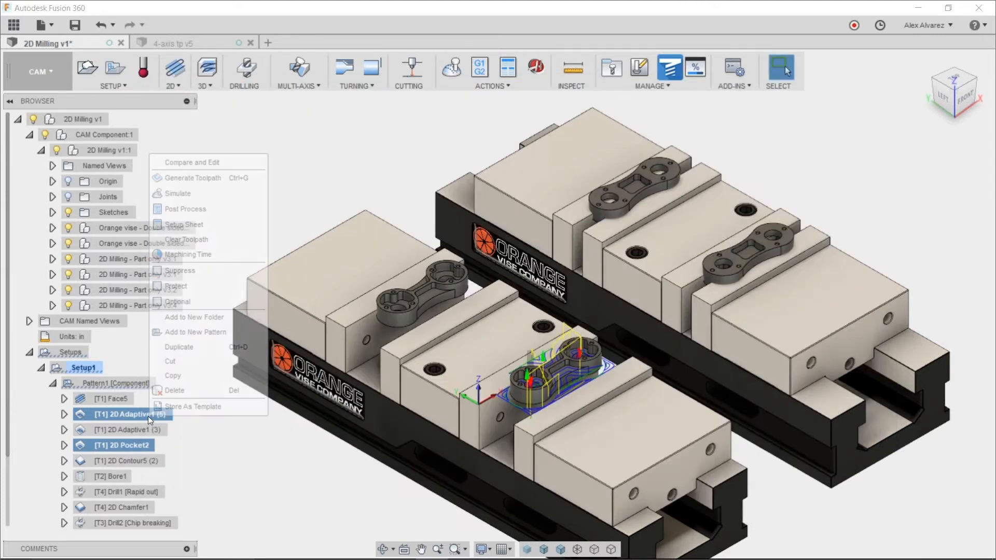
left_click(192, 162)
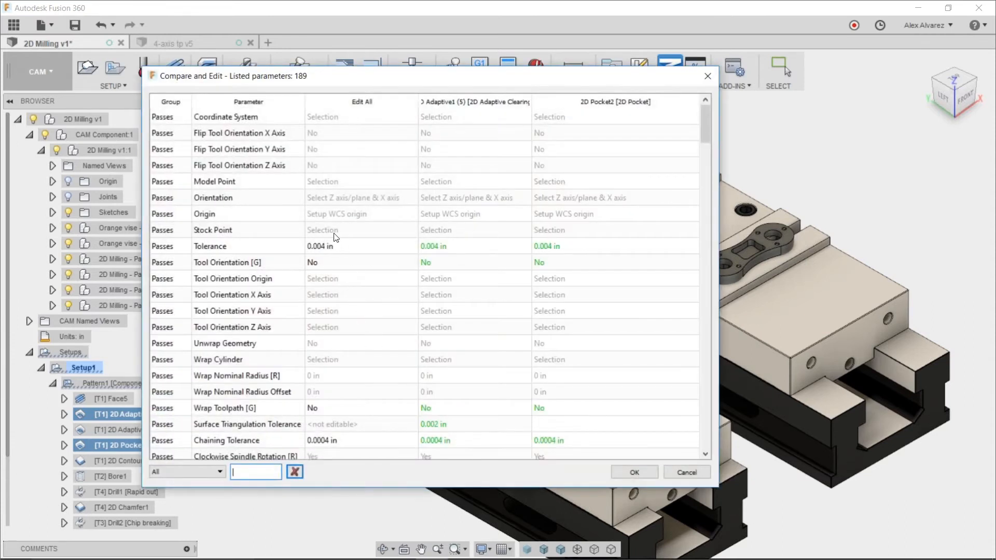
left_click(249, 471)
type("speed")
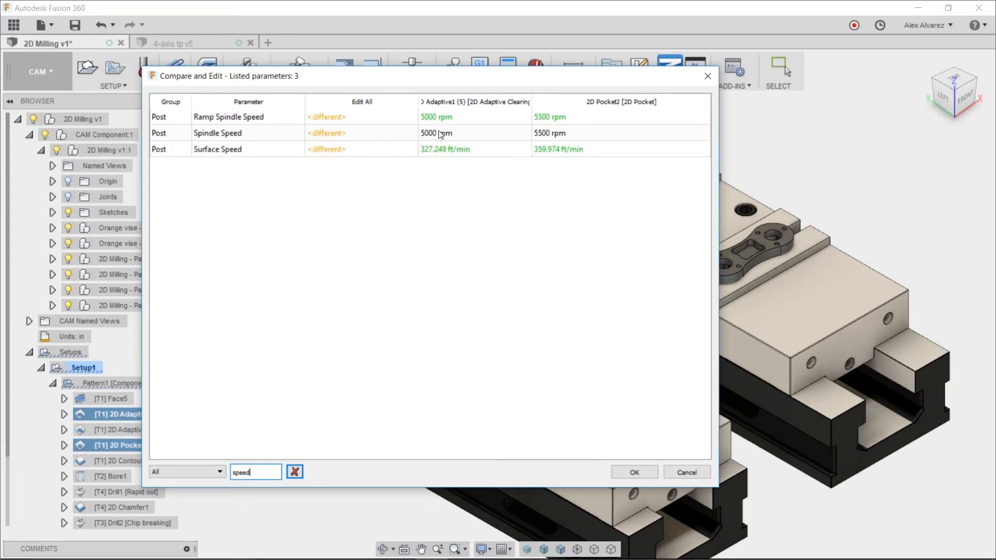
double_click(345, 133)
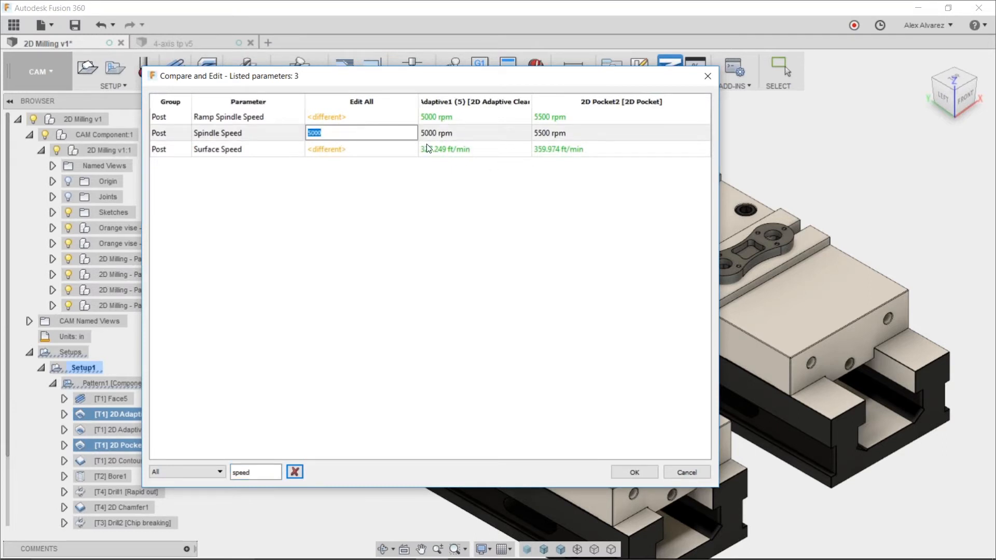
type("5")
key("BackSpace")
type("4500")
left_click(632, 473)
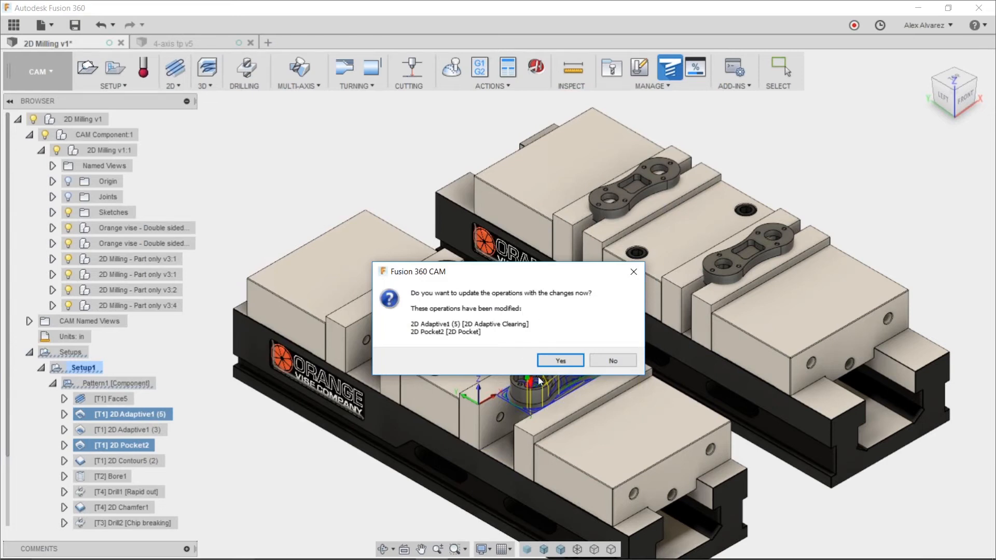
left_click(553, 357)
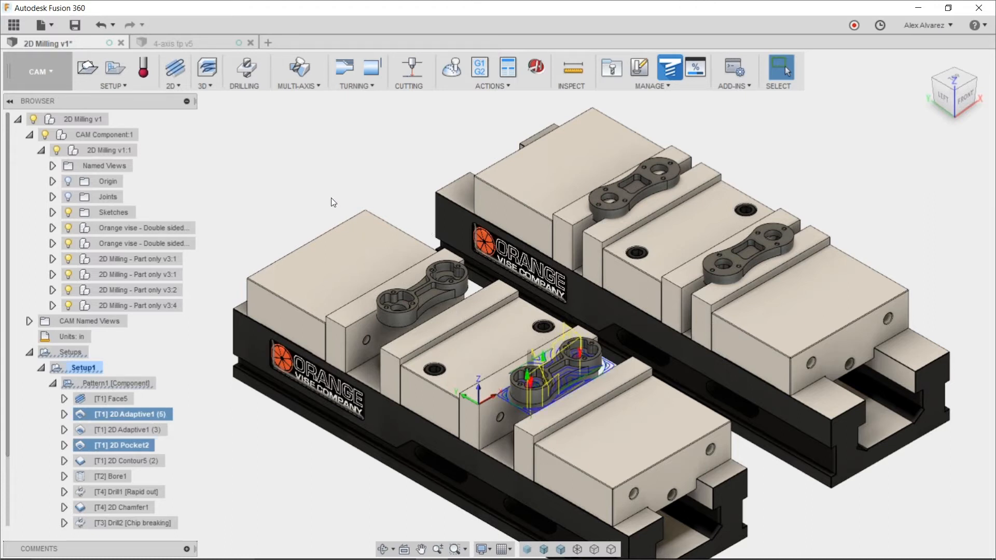
left_click(341, 172)
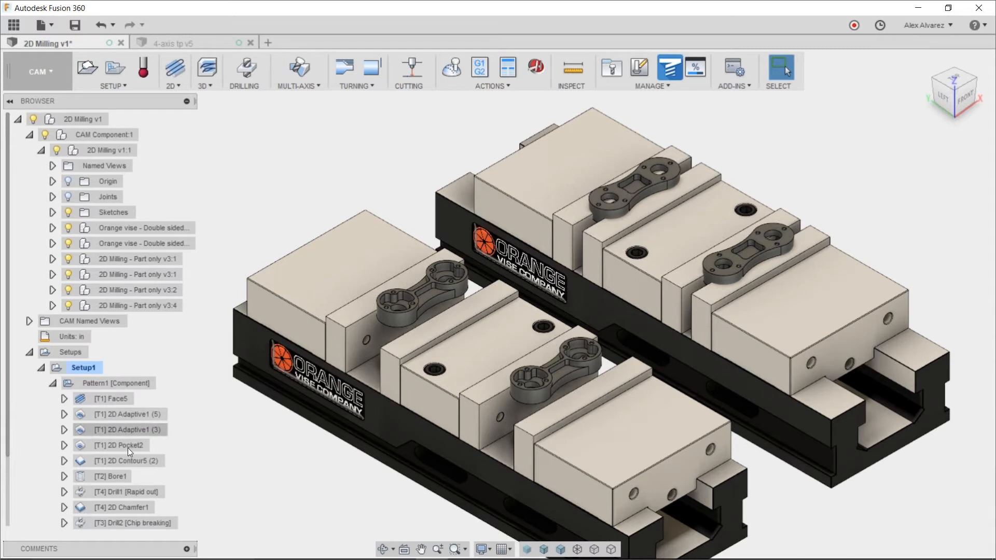
Step: Set the spindle speed of the document library's Ø1/4" flat end mill to 5500 rpm and override the feeds and speeds of the operations using it
left_click(612, 72)
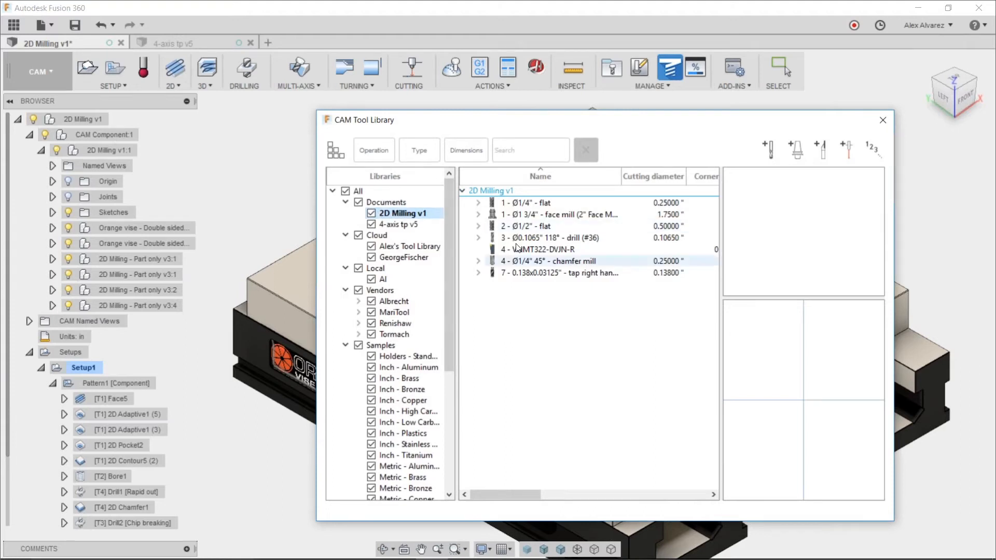
left_click(520, 202)
right_click(522, 203)
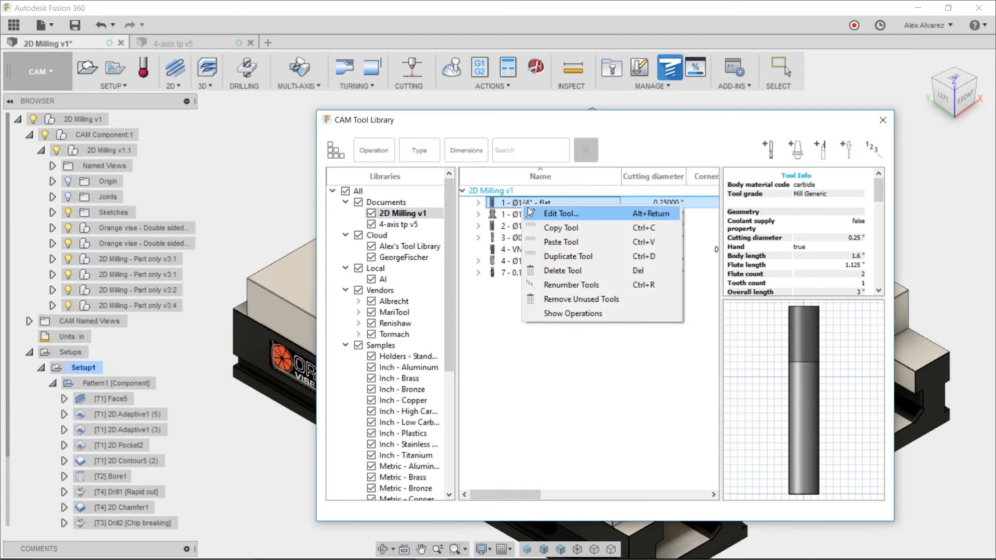
left_click(577, 216)
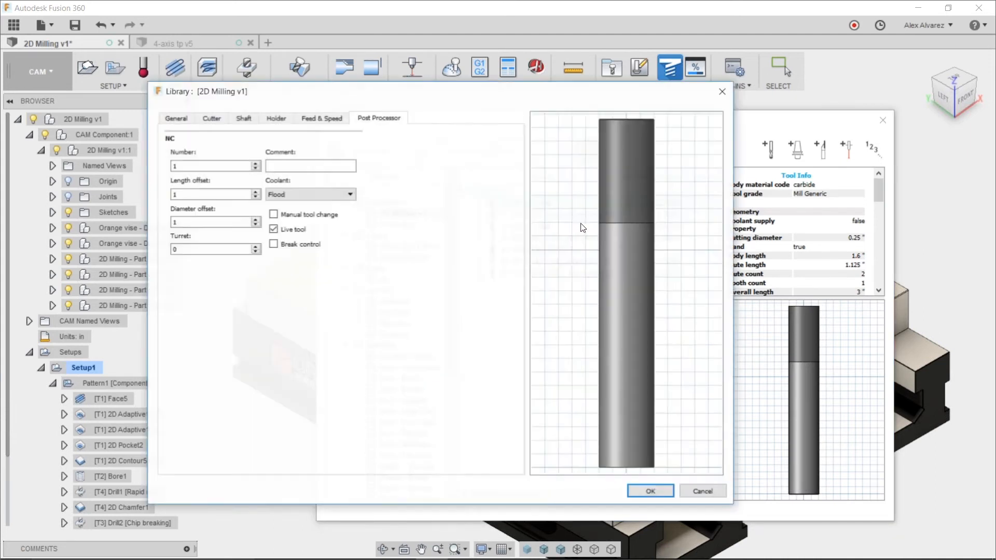
left_click(322, 118)
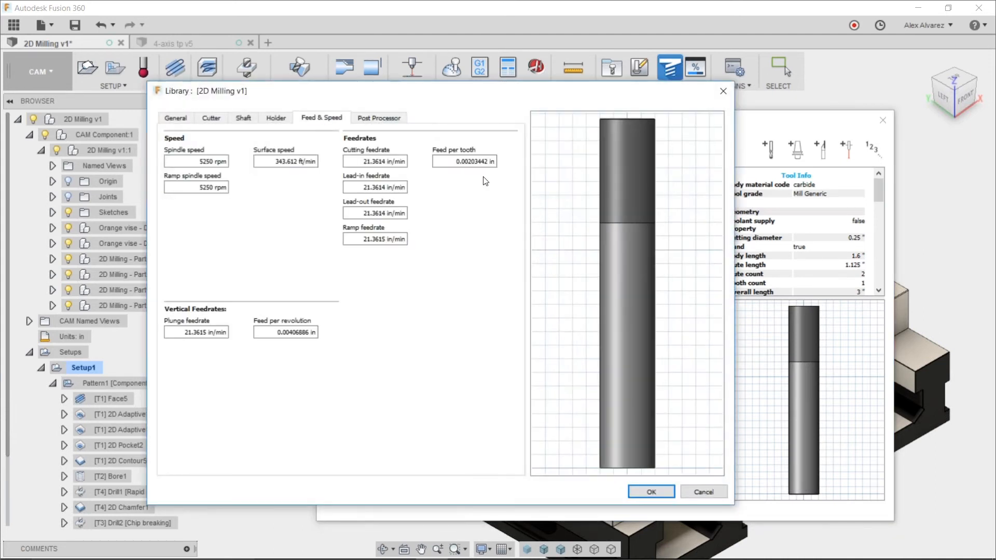
double_click(190, 162)
type("5500")
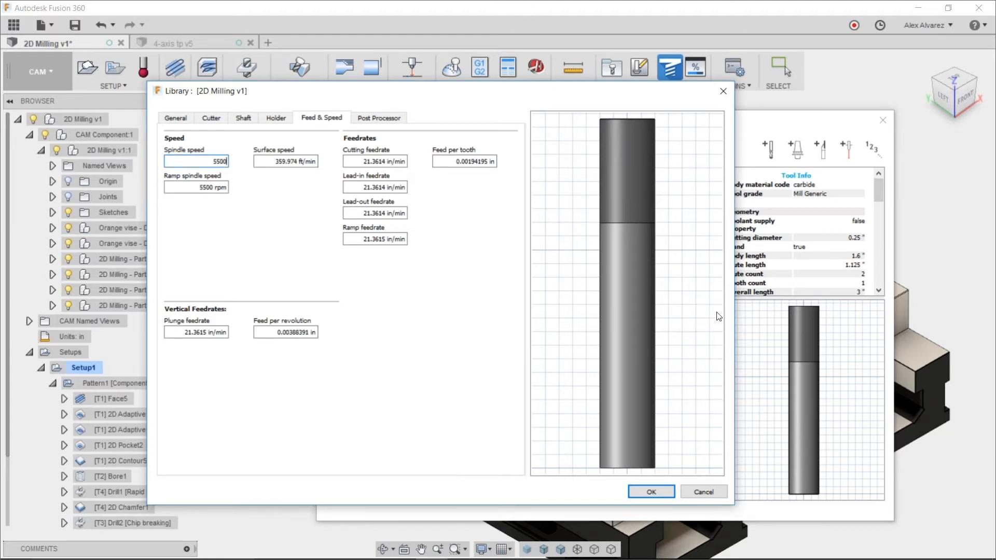
left_click(667, 492)
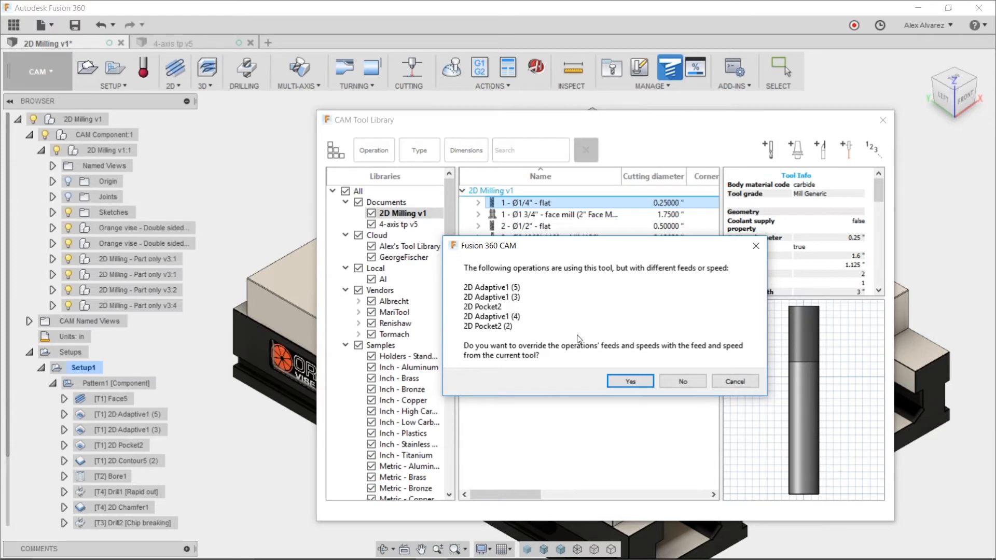
left_click(634, 382)
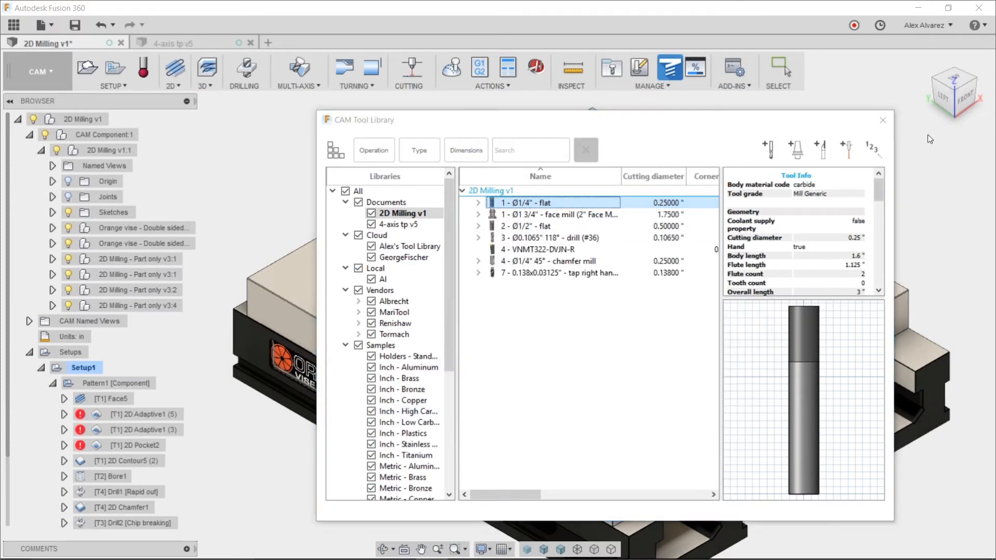
left_click(882, 120)
Step: Regenerate the toolpaths of 2D Adaptive1 (5), 2D Adaptive1 (3) and 2D Pocket2
left_click(134, 415)
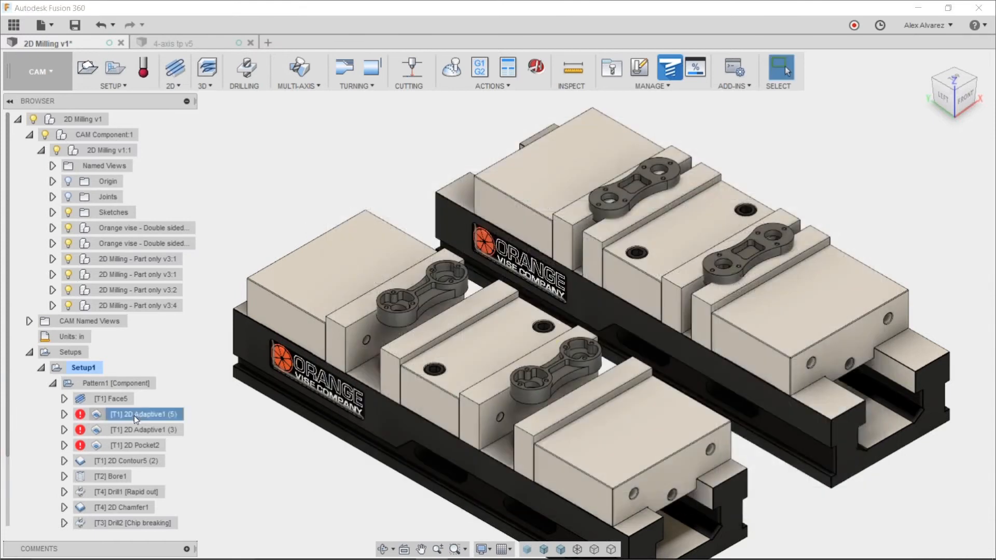
left_click(138, 446, "shift")
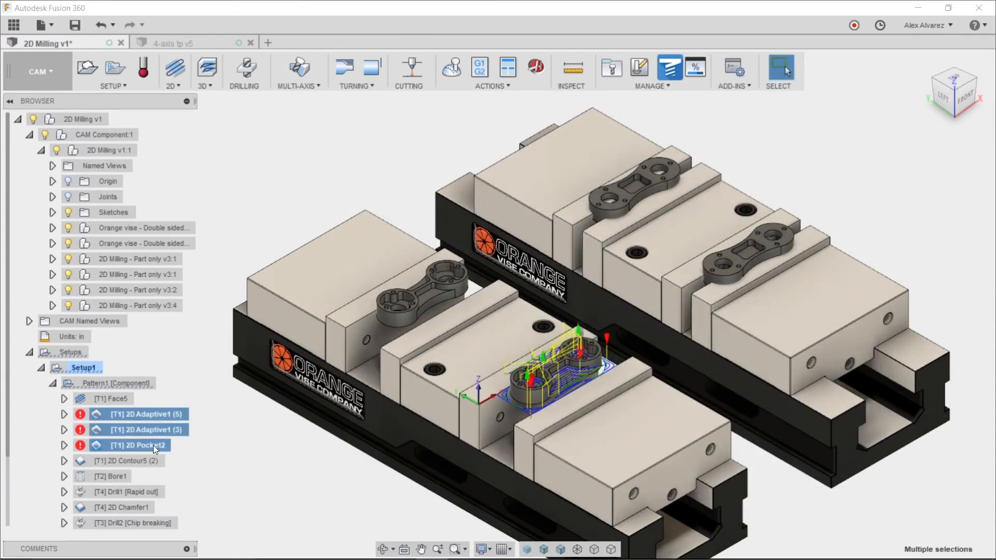
key("ctrl+g")
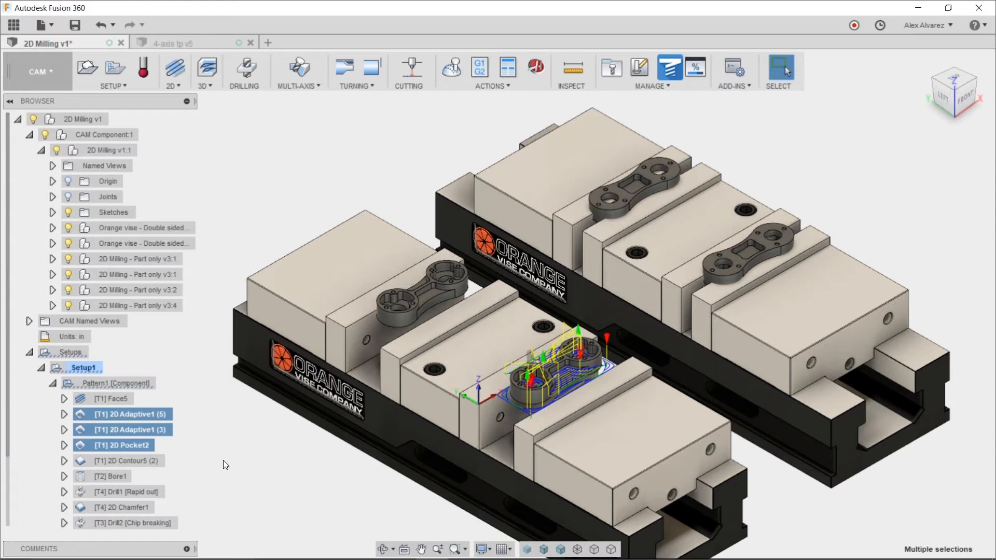
left_click(223, 460)
Step: Check the spindle speed in the 2D Adaptive1 (5) operation's tool settings and leave without changes
right_click(145, 413)
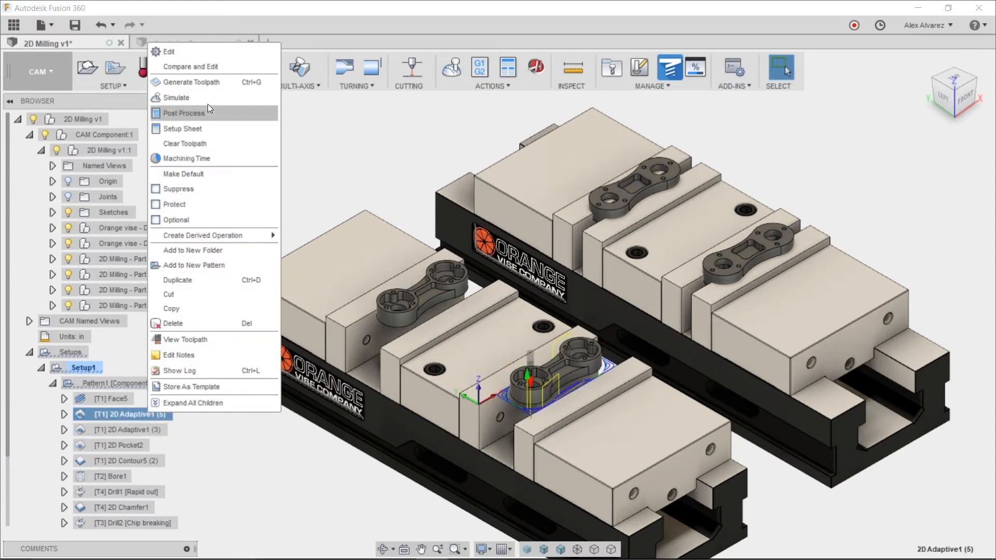
left_click(206, 49)
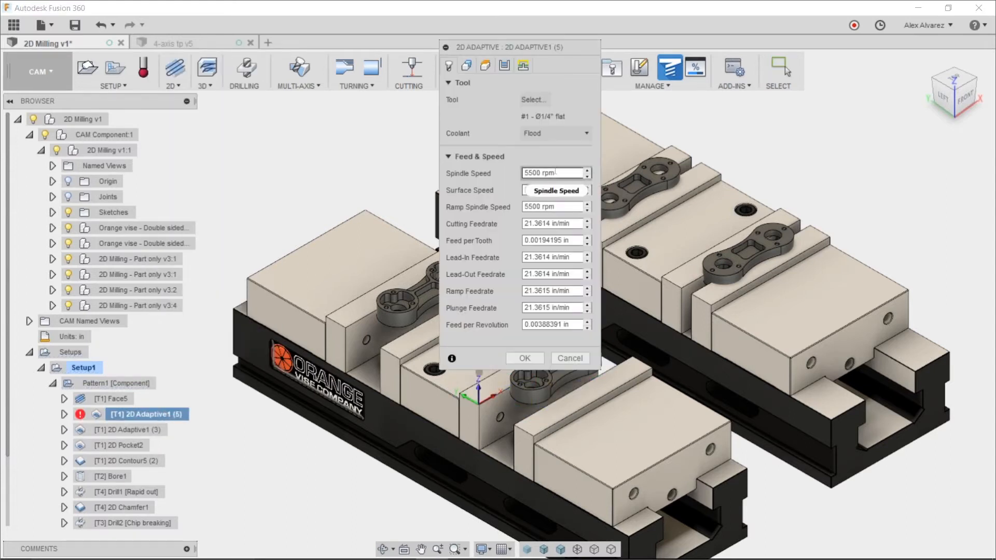
left_click(569, 359)
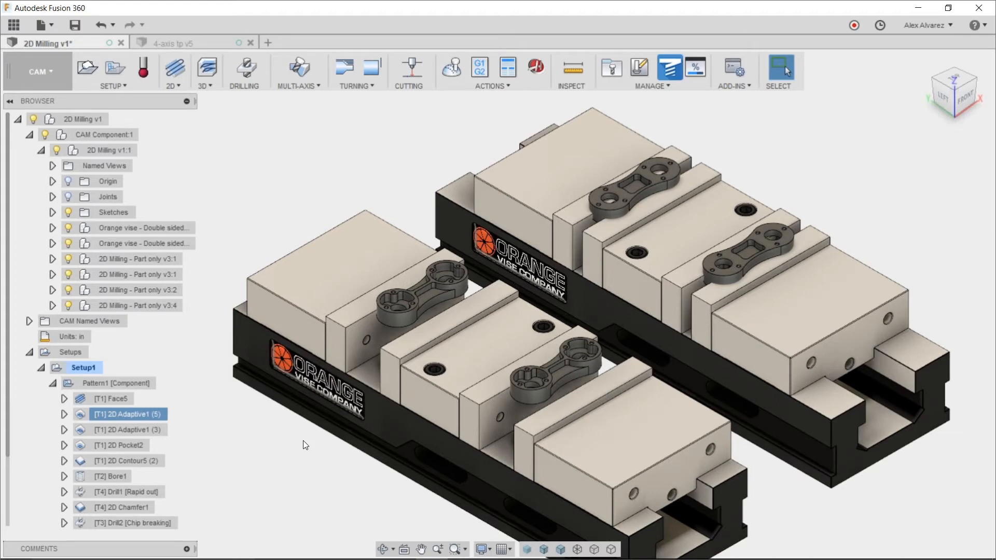
left_click(219, 131)
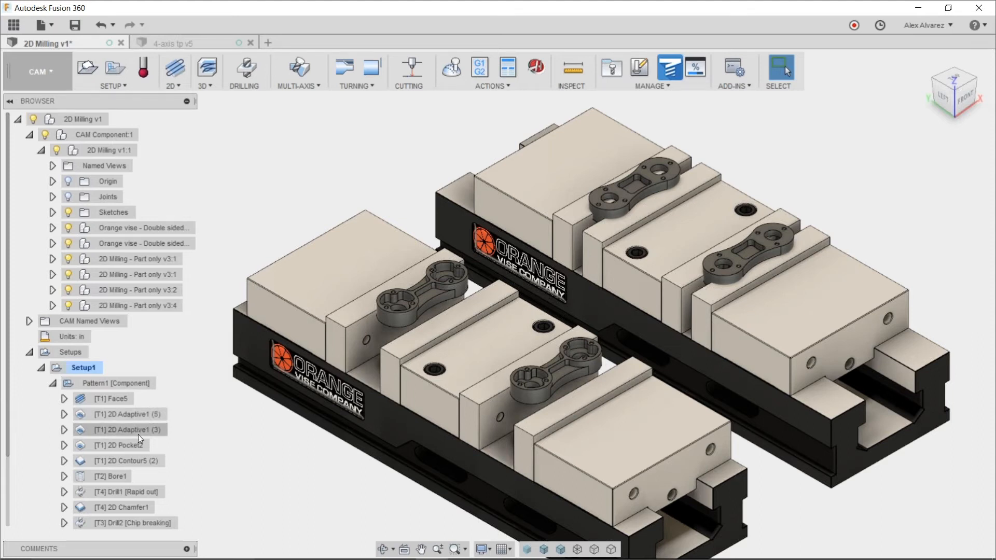
scroll(125, 425, "down", 2)
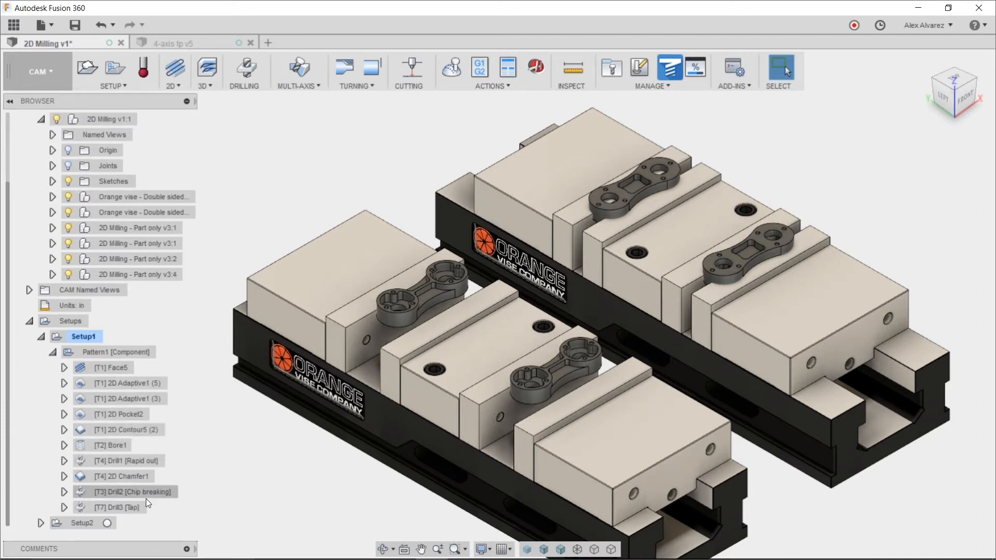
left_click(121, 369)
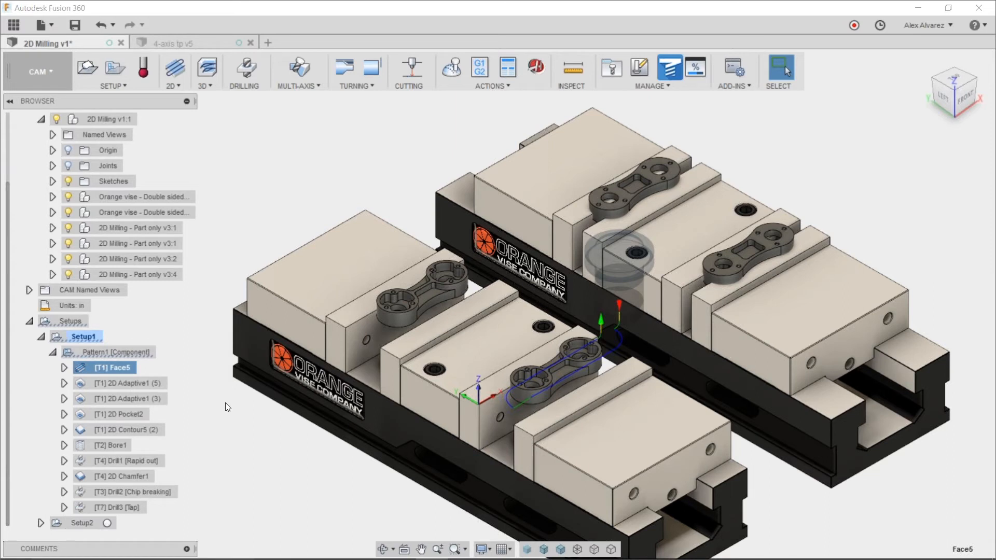
left_click(213, 431)
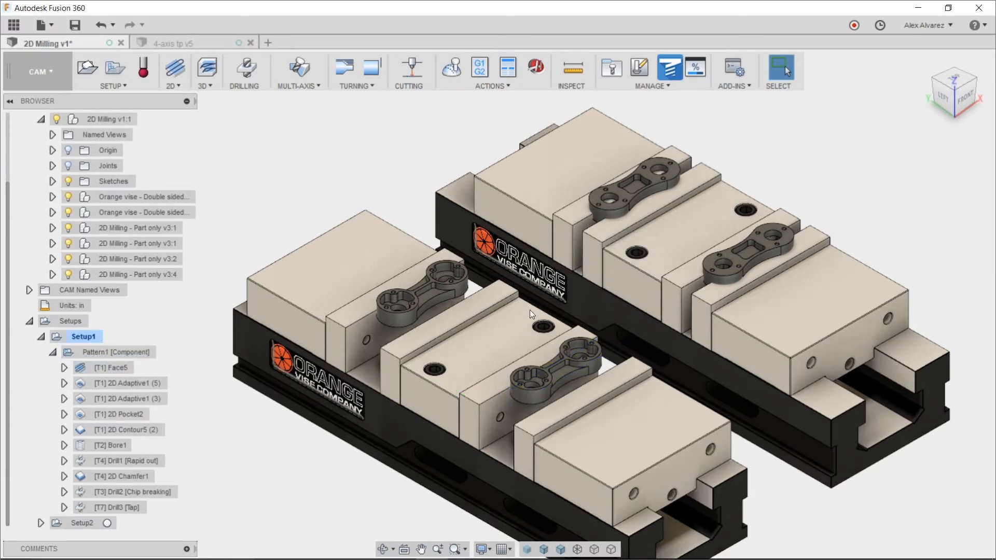
Step: Start a new milling tool in the 2D Milling v1 document library and look over its general info fields
left_click(613, 70)
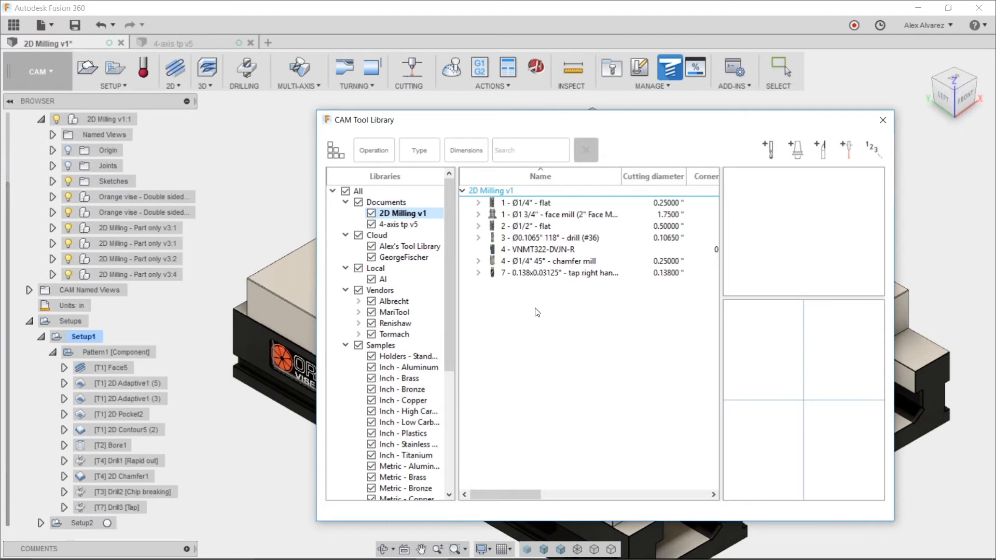
right_click(517, 298)
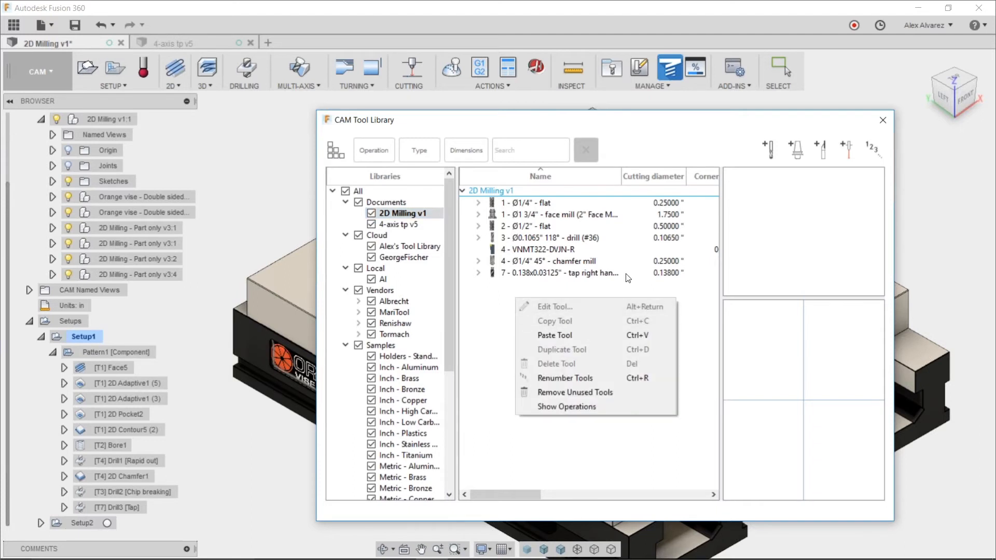
left_click(507, 297)
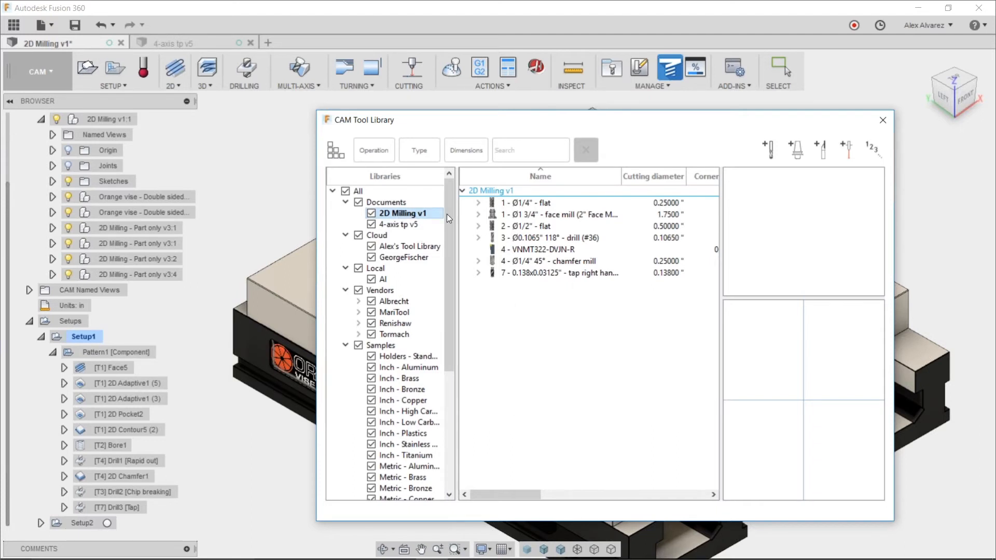
left_click(767, 146)
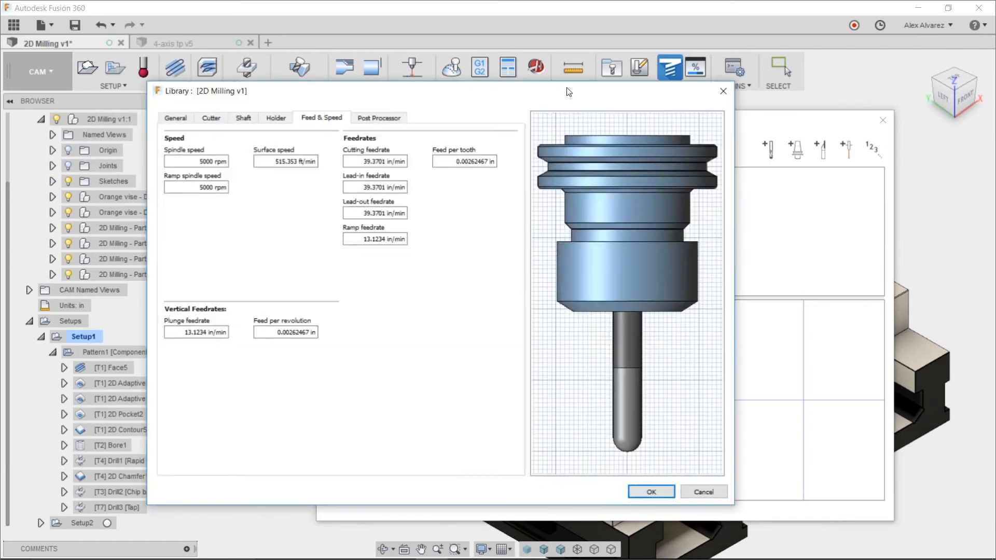
left_click_drag(570, 91, 666, 103)
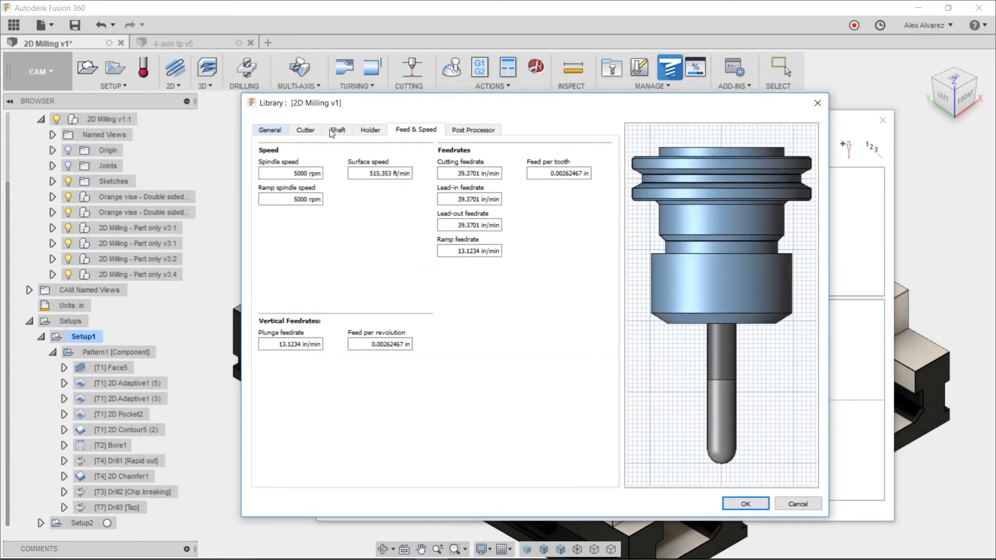
left_click(266, 128)
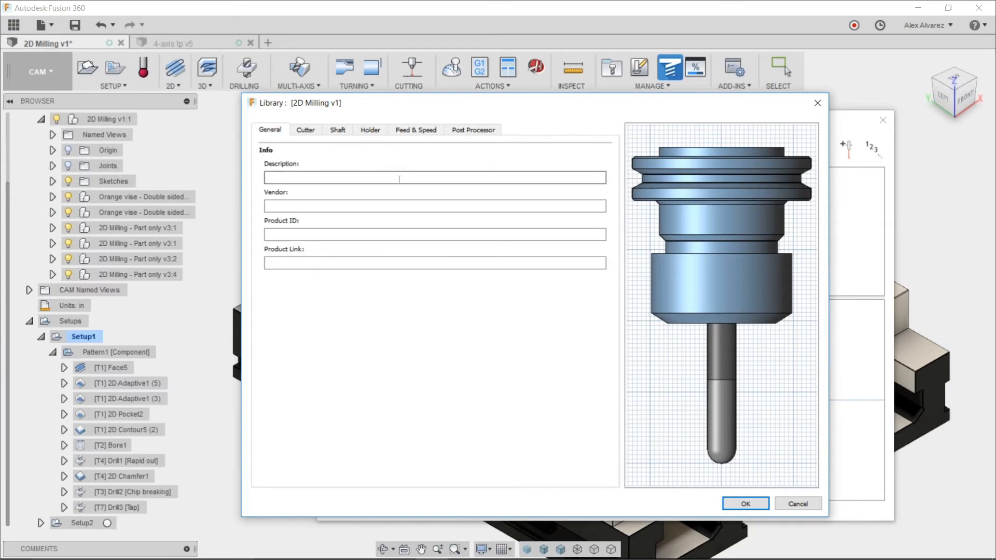
left_click(394, 178)
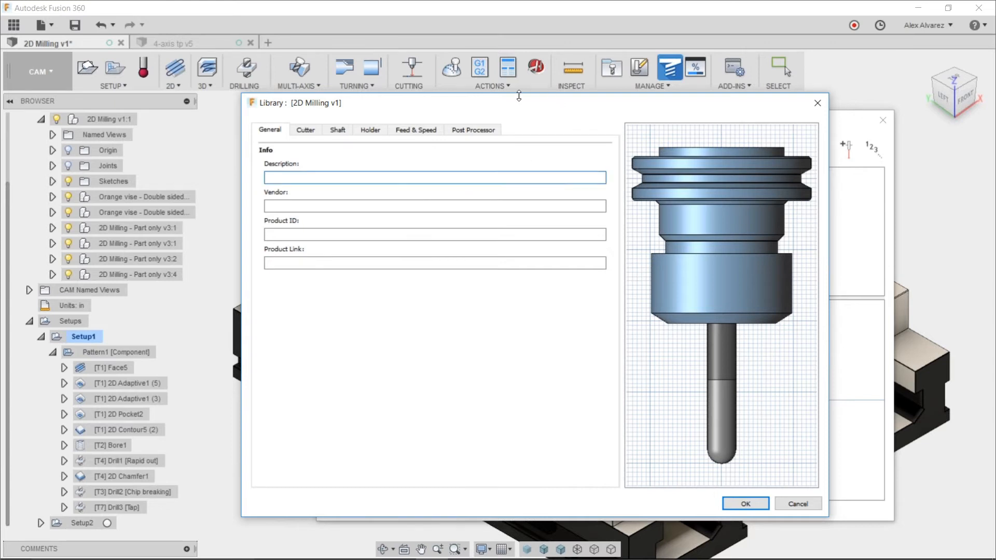
left_click_drag(494, 106, 587, 129)
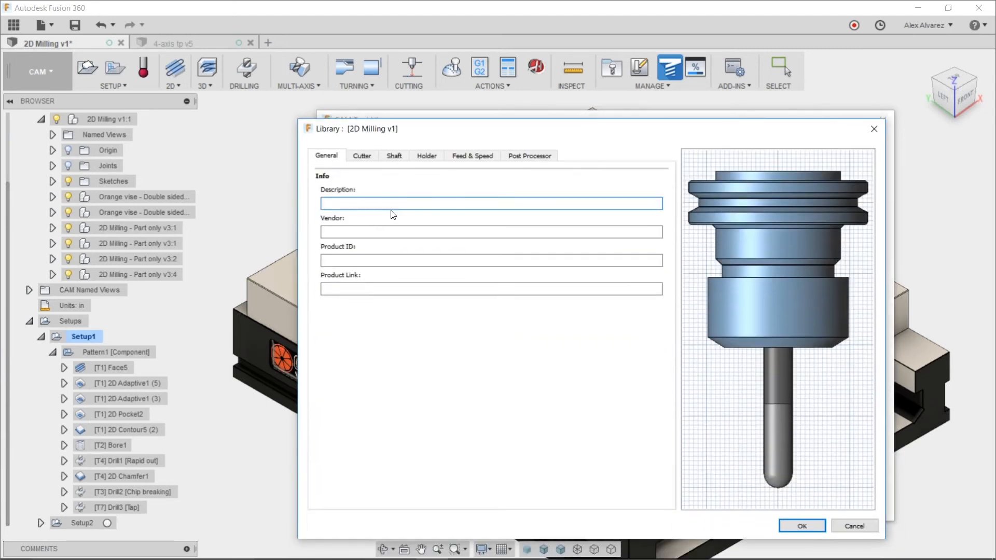
left_click(358, 292)
left_click(354, 289)
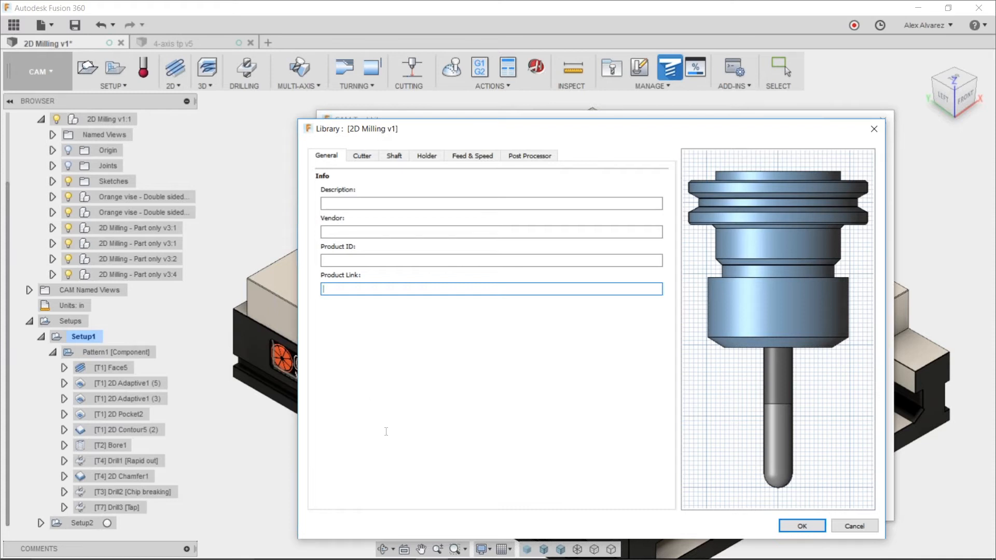
Step: Define the new tool's cutter as a carbide flat end mill with a 0.3125 in diameter
left_click(361, 157)
left_click(388, 204)
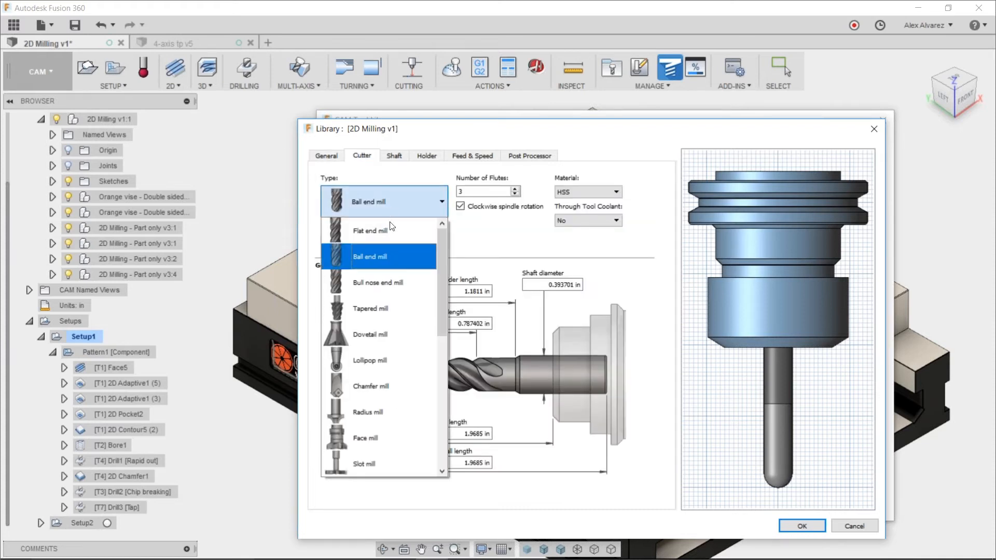
left_click(389, 232)
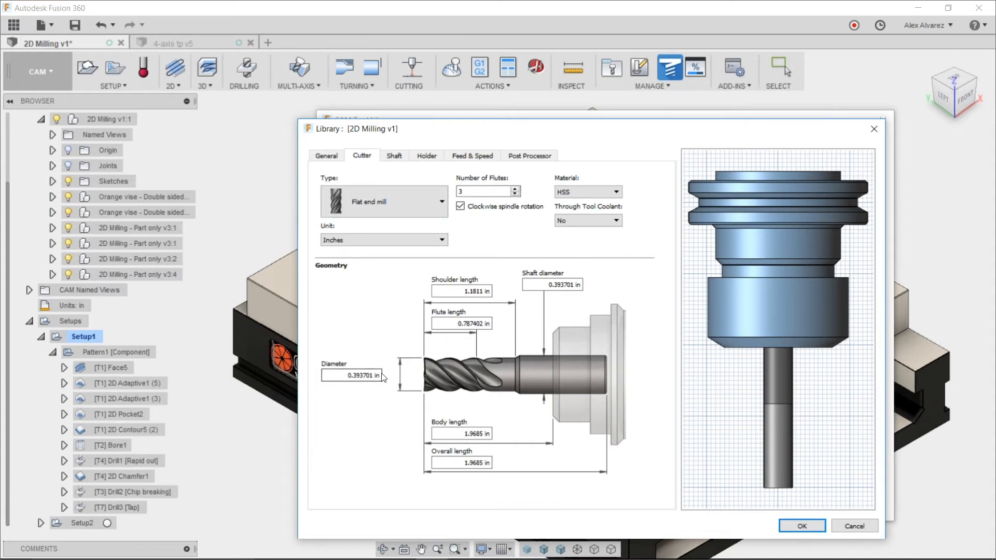
left_click_drag(324, 375, 441, 377)
mouse_move(568, 557)
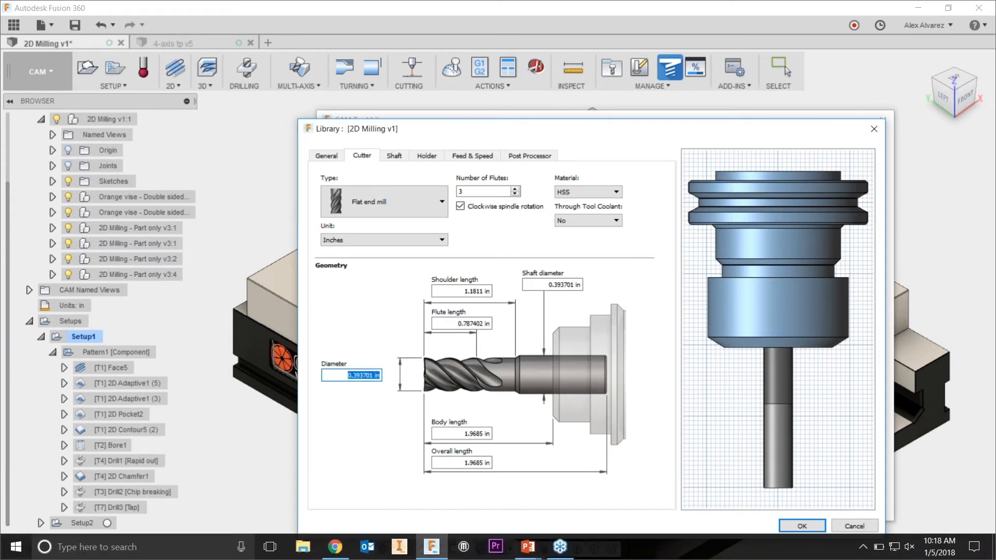
type(".3125")
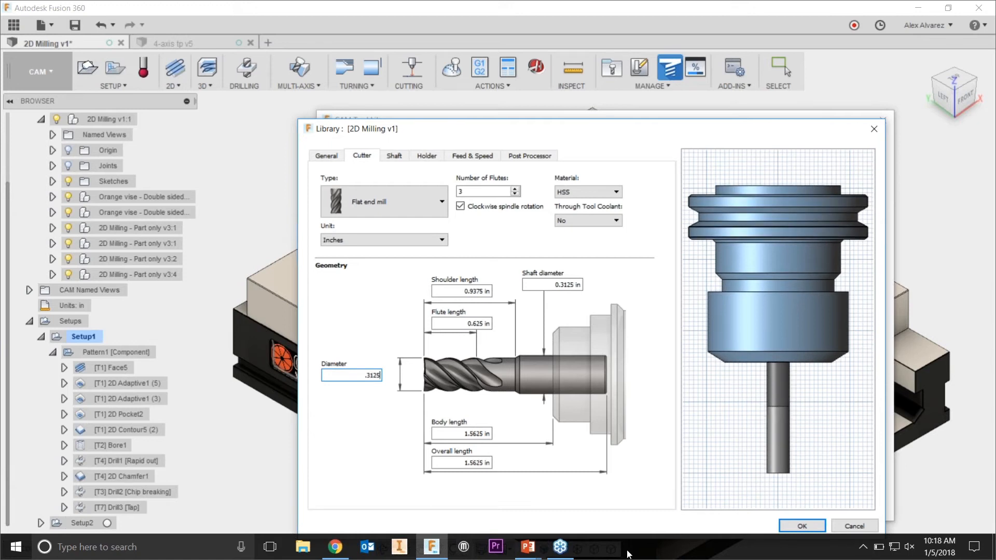
left_click(478, 192)
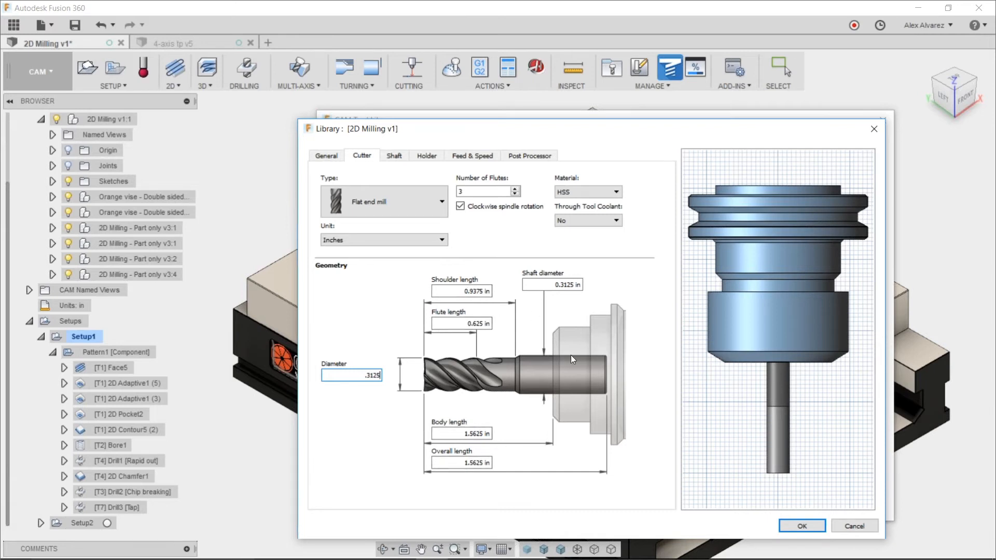
left_click(583, 191)
left_click(588, 226)
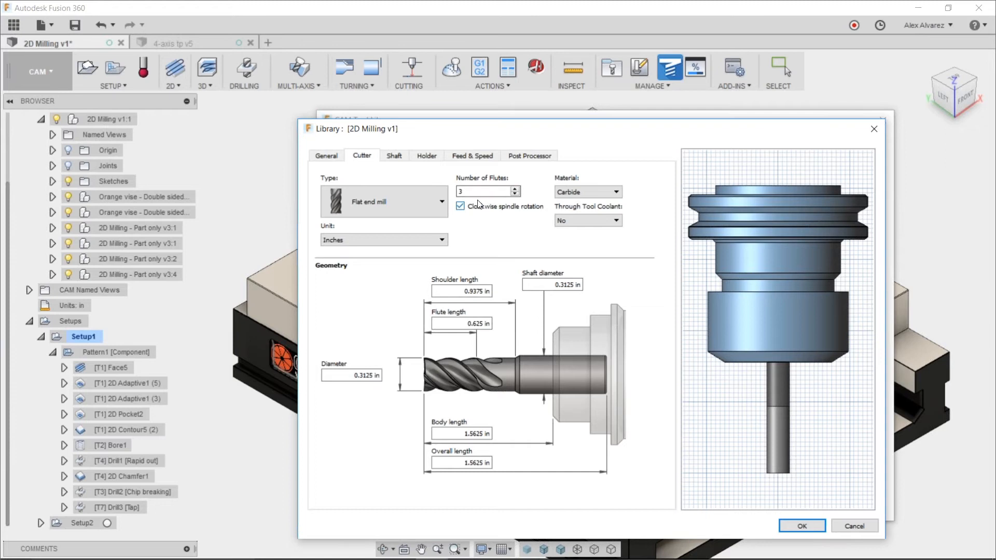
Step: Try adding two shaft segments to the tool, the first with a 0.3 in upper diameter, and remove both
left_click(398, 156)
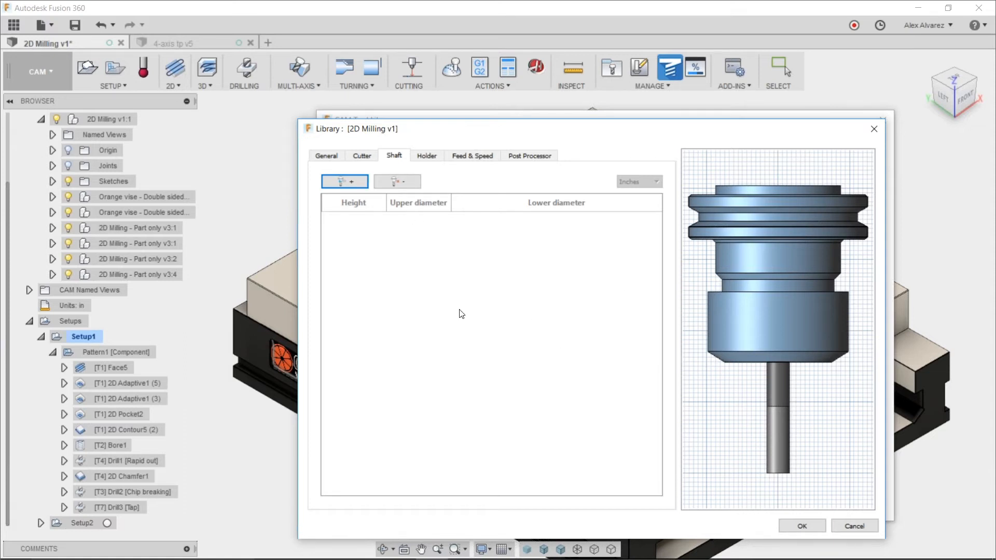
left_click(350, 183)
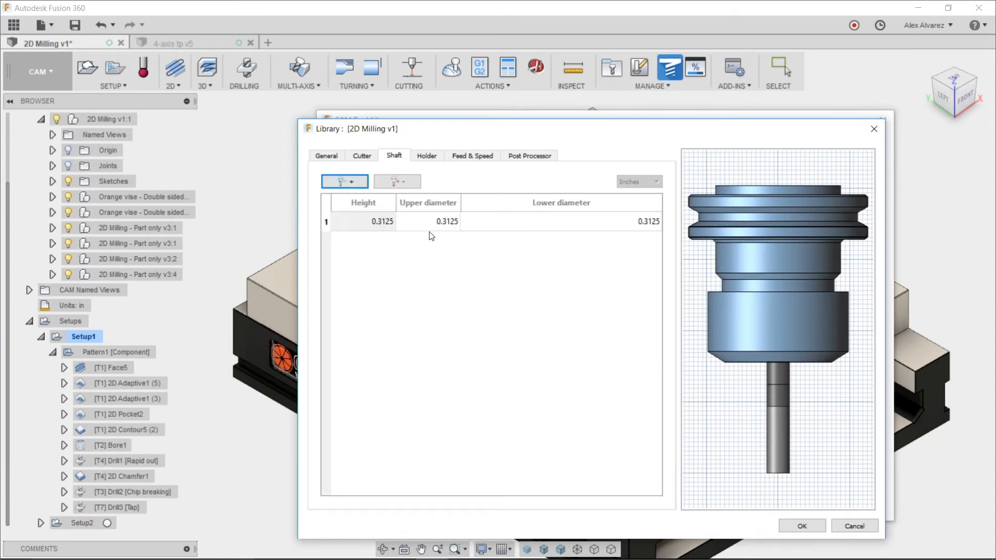
left_click(439, 222)
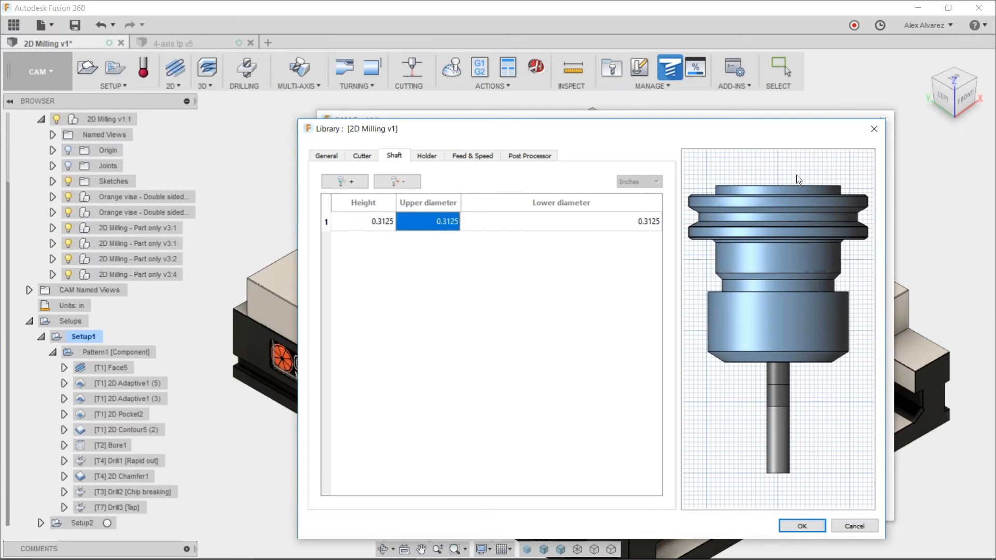
type(".3")
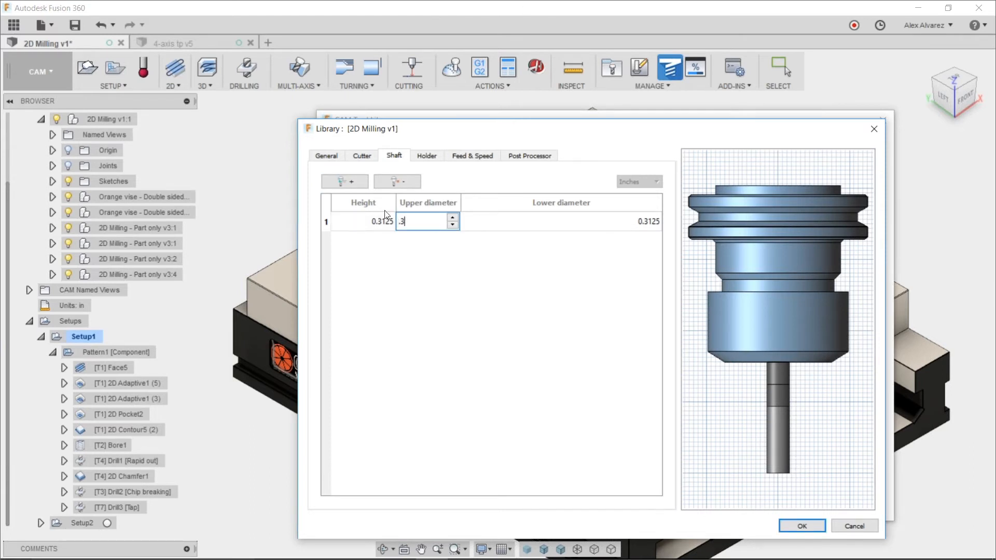
left_click(351, 181)
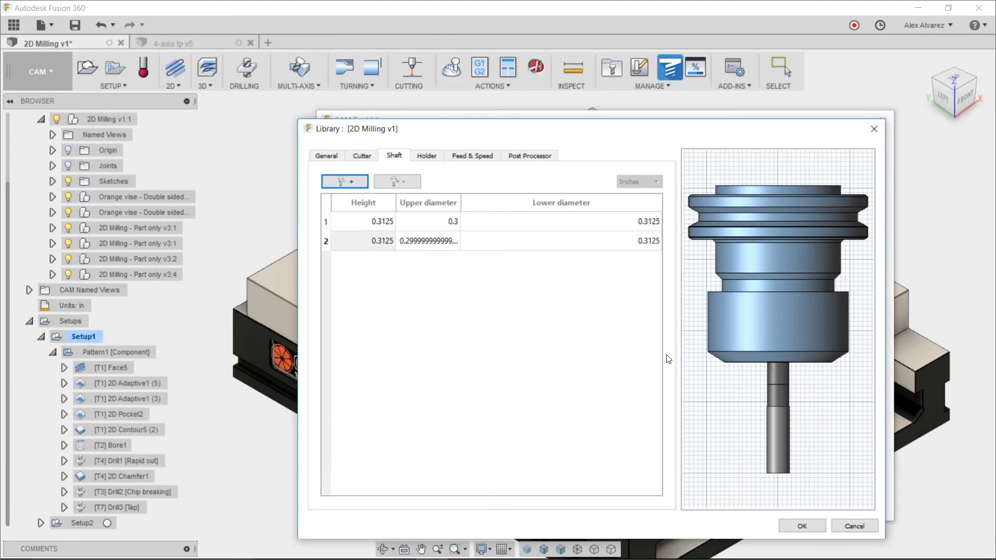
left_click(400, 182)
left_click(399, 181)
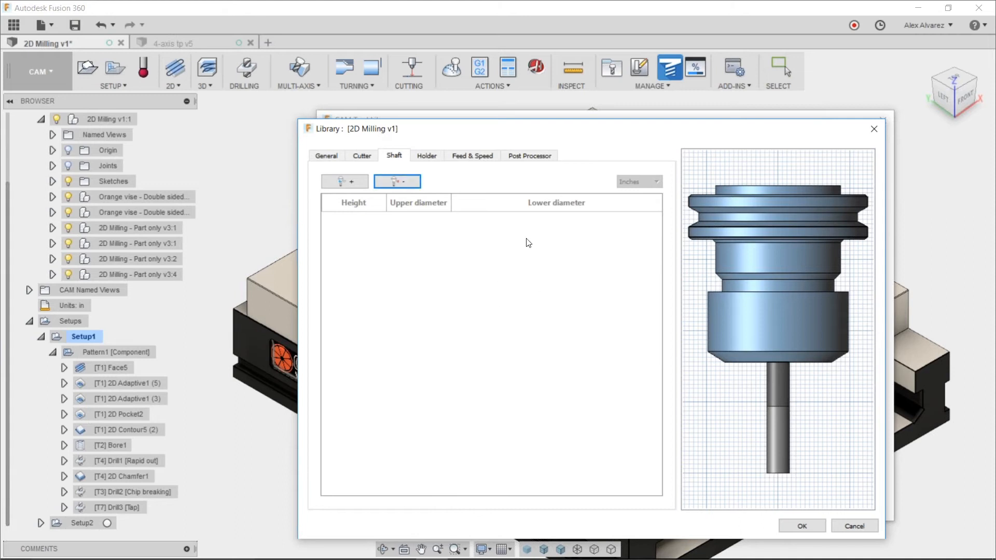
Step: Check the tool's holder, and set its spindle speed to 6500 rpm and feed per tooth to 0.002 in
left_click(434, 157)
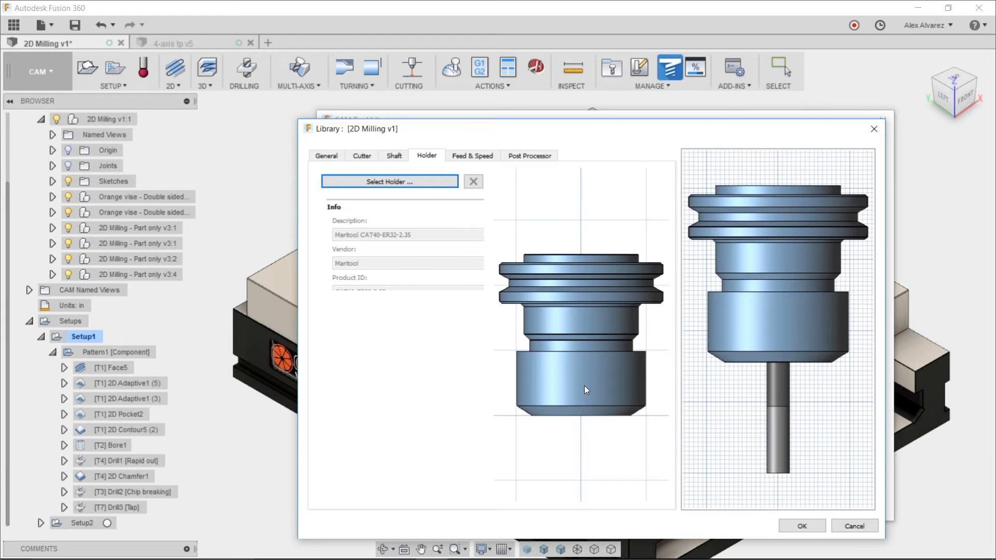
left_click(471, 158)
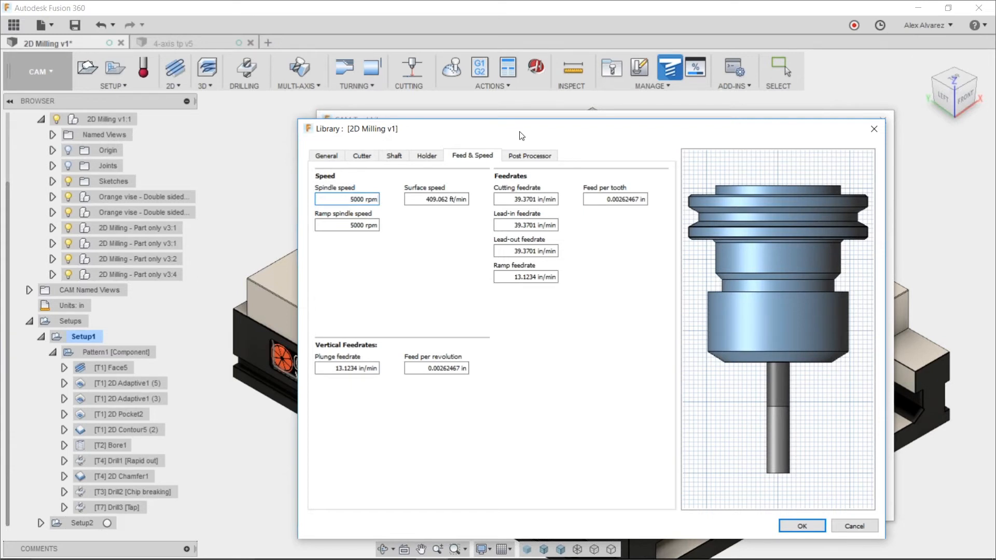
left_click_drag(522, 136, 523, 127)
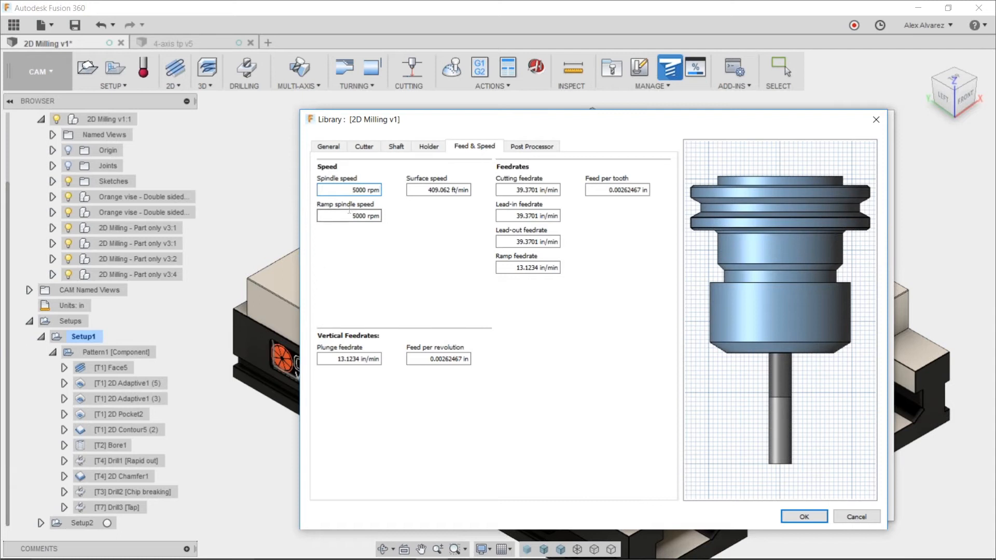
triple_click(350, 189)
type("6500")
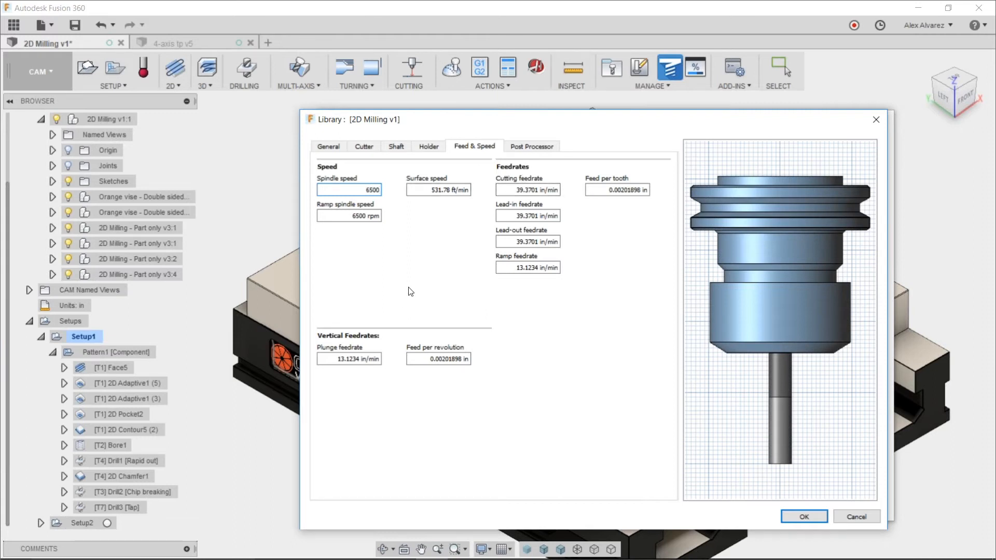
left_click_drag(539, 117, 533, 94)
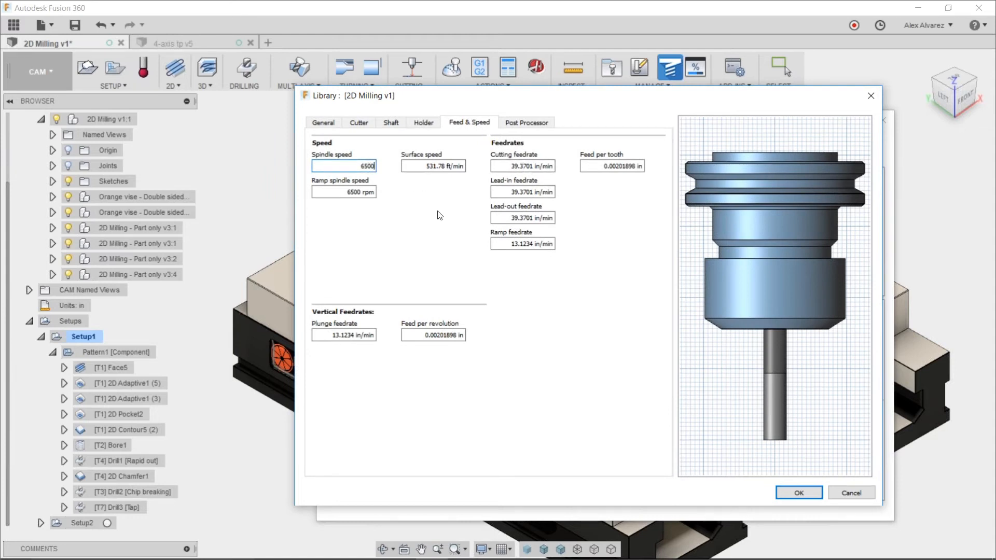
left_click_drag(591, 166, 730, 173)
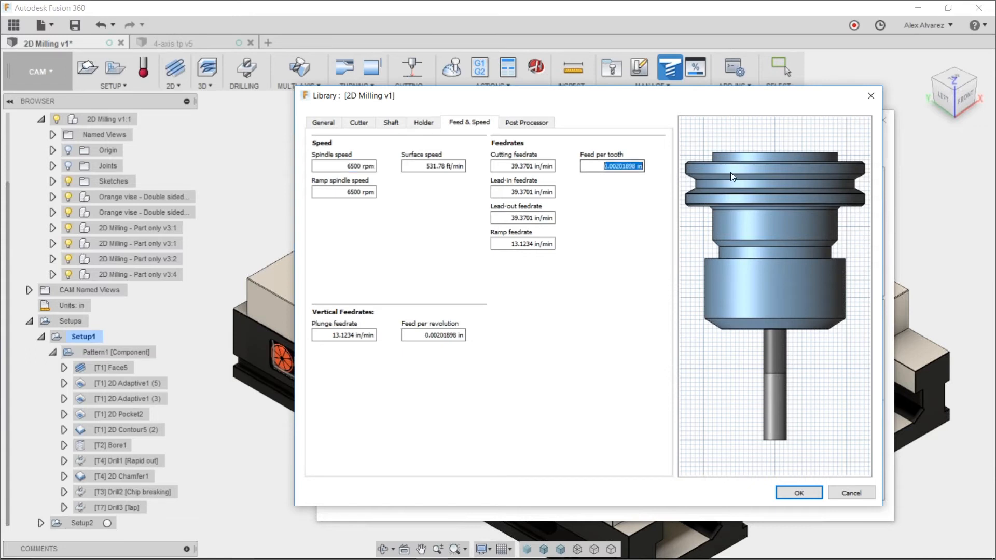
key("Delete")
type(".002")
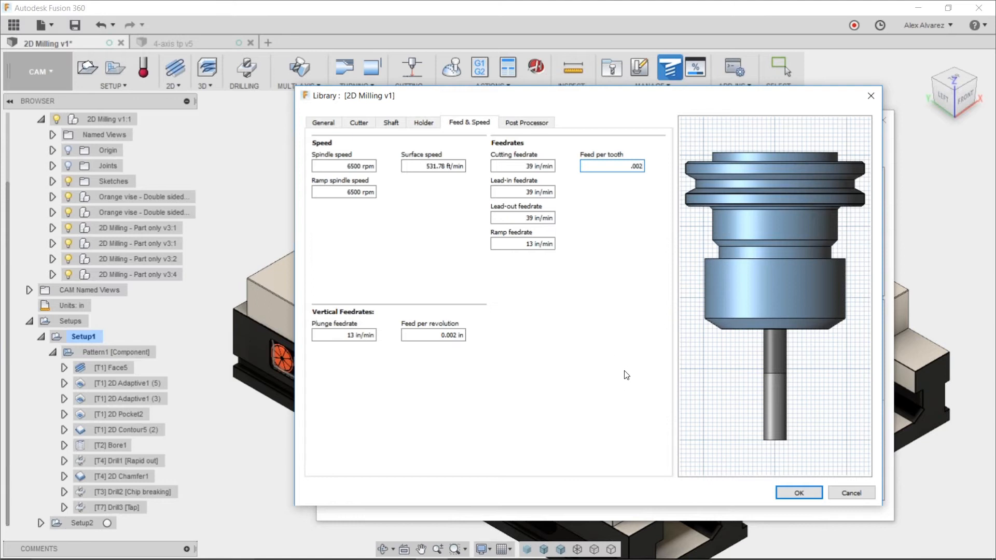
Step: Set the tool's post processor number to 8 and its length offset to 2
left_click(534, 123)
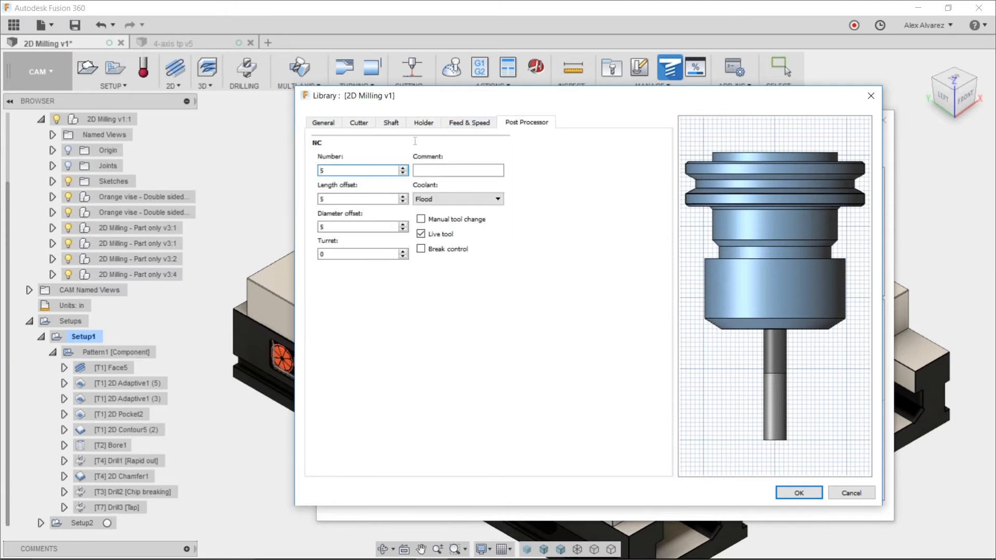
left_click_drag(663, 99, 674, 80)
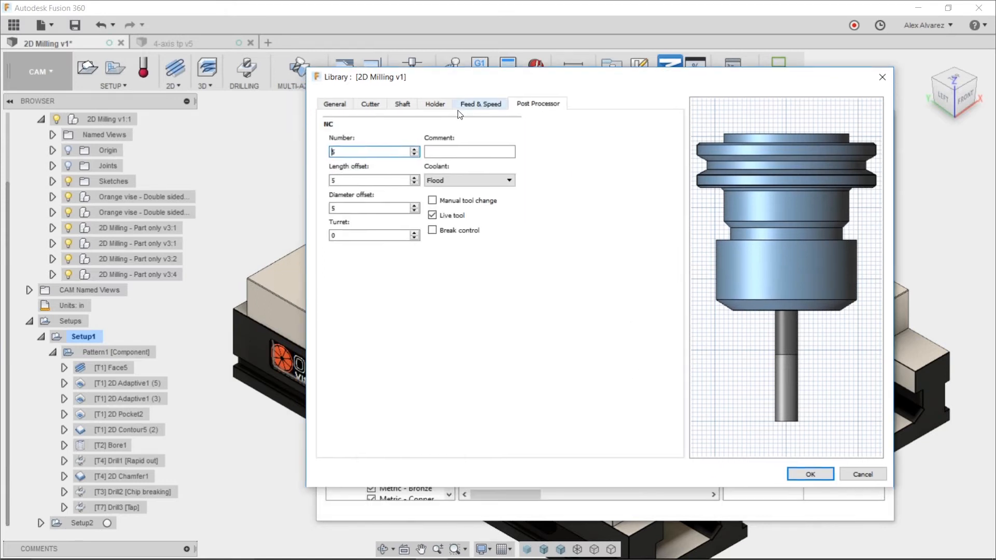
left_click_drag(356, 153, 323, 152)
left_click(377, 152)
double_click(398, 179)
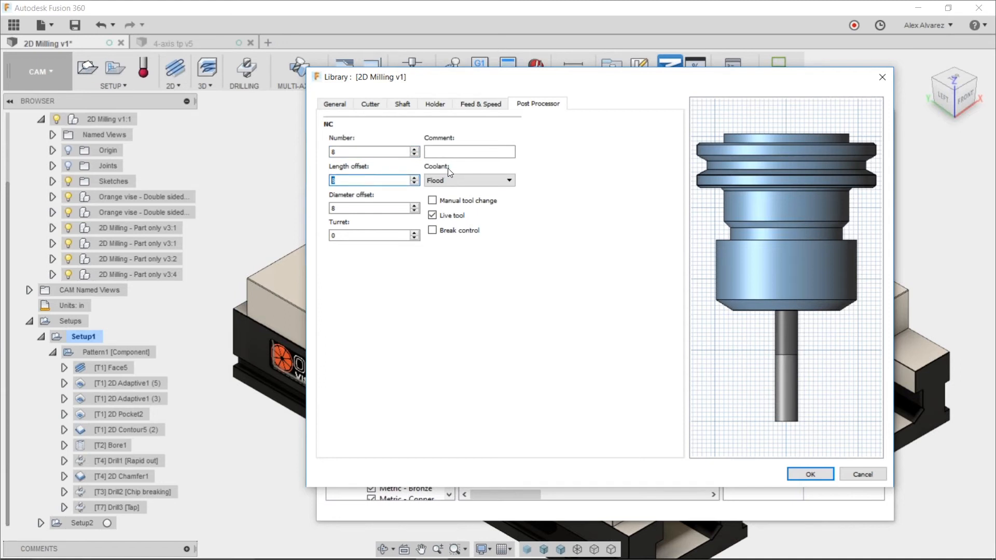
type("2")
left_click_drag(637, 74, 726, 203)
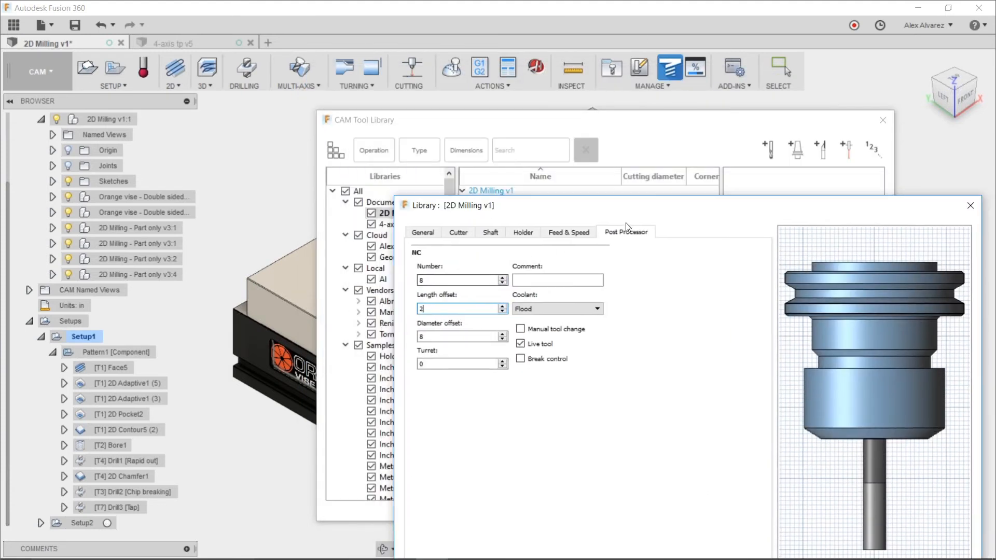
Step: Set the new tool's length offset to 8, add the comment '1/4" Flat EM Finishing', and save the tool
left_click_drag(628, 208, 527, 132)
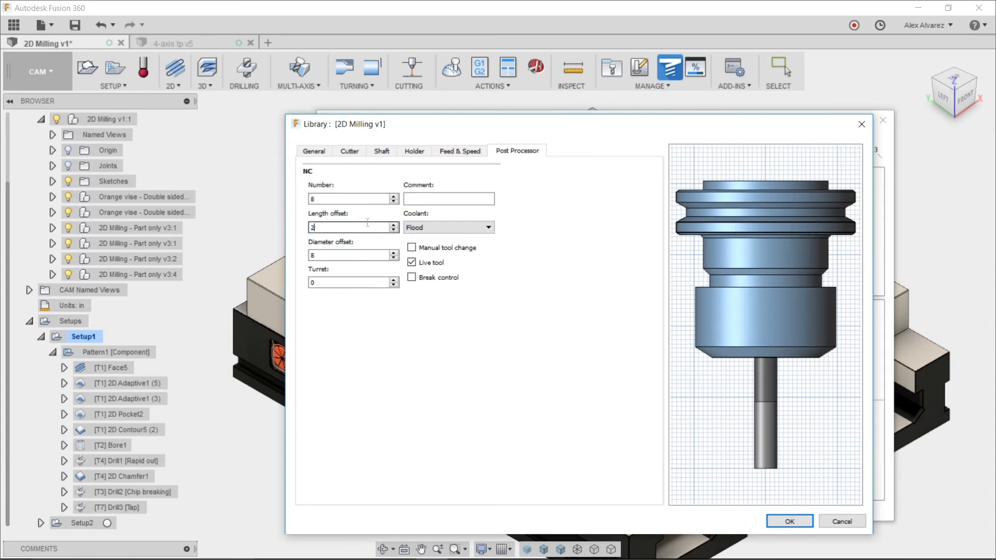
double_click(330, 230)
type("8")
left_click_drag(596, 125, 596, 110)
left_click(474, 187)
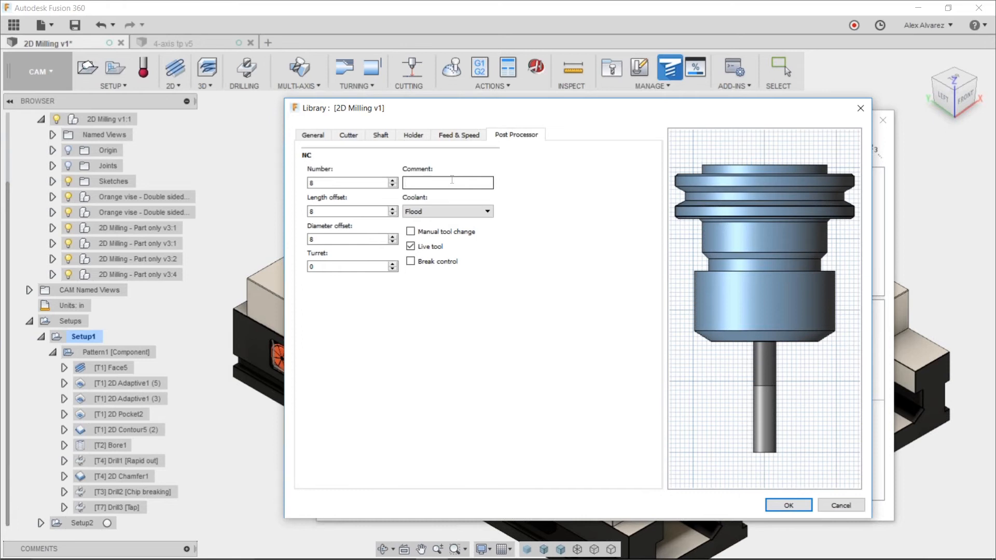
type("1/4\" Flat EM Finishing")
left_click(788, 506)
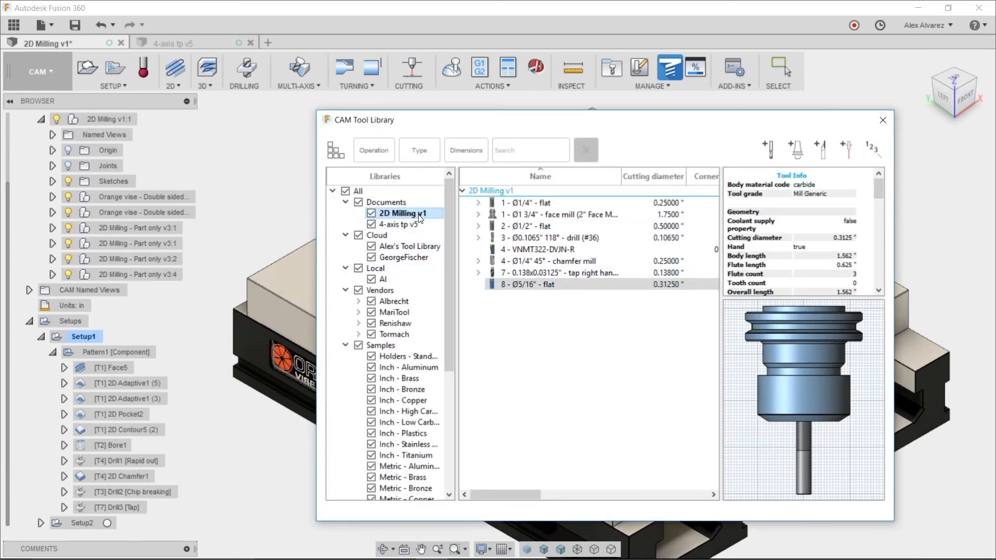
left_click(881, 123)
Step: Edit the 2D Contour5 (2) operation to use tool 8, the 5/16" flat end mill from the 2D Milling v1 library
left_click(129, 429)
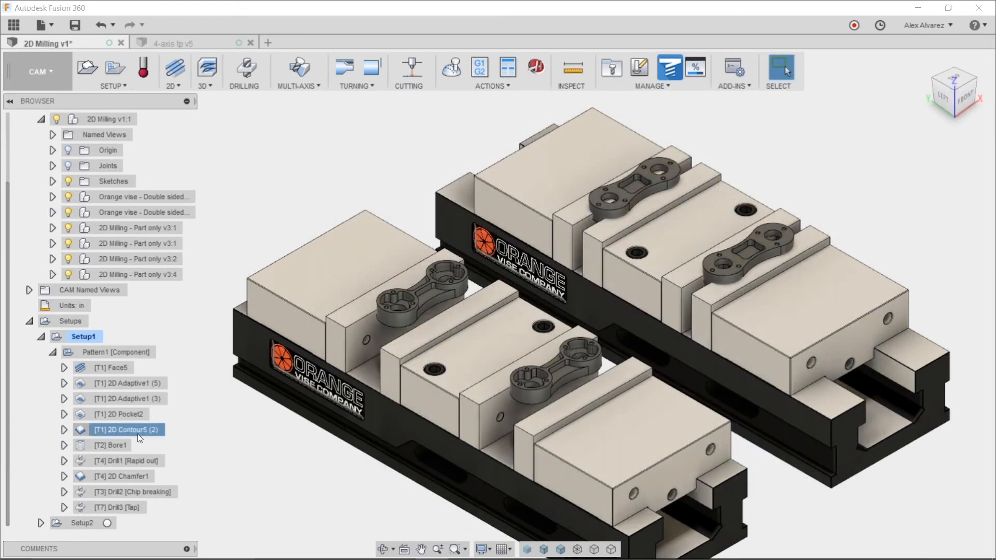
right_click(158, 429)
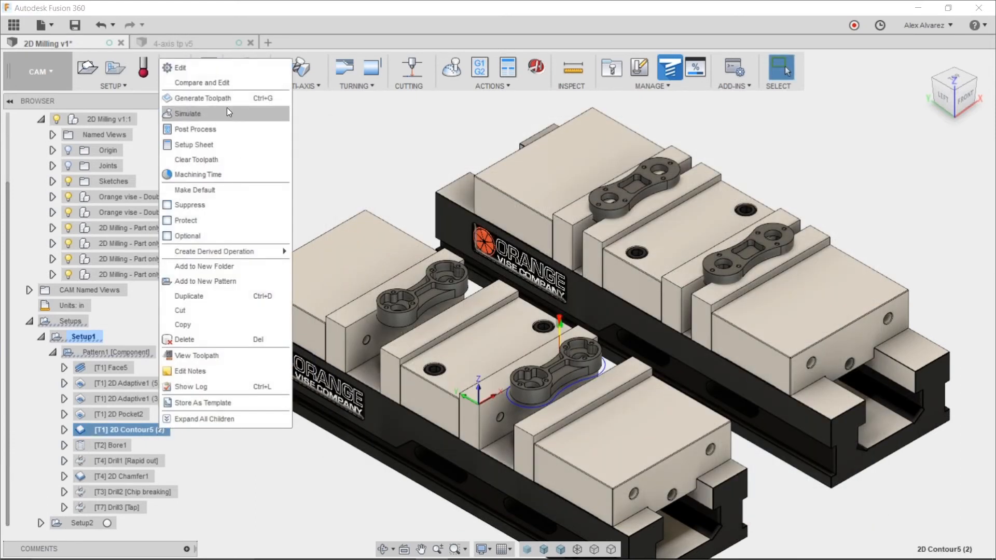
left_click(235, 68)
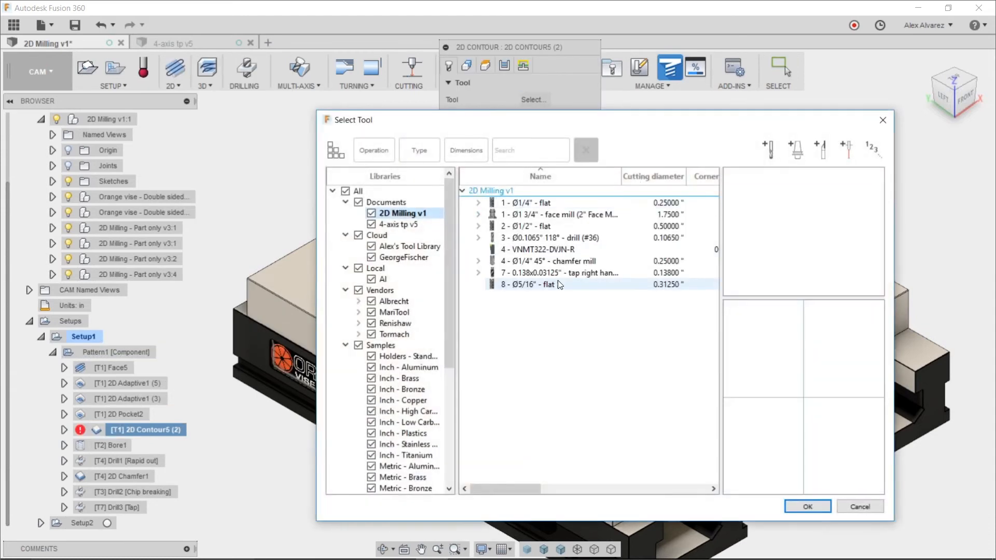
left_click(558, 283)
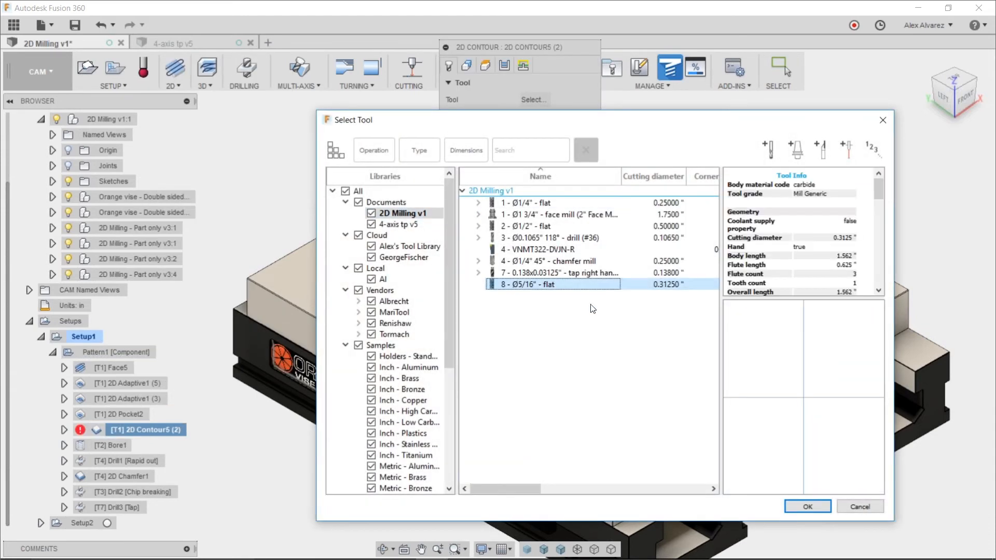
left_click(807, 506)
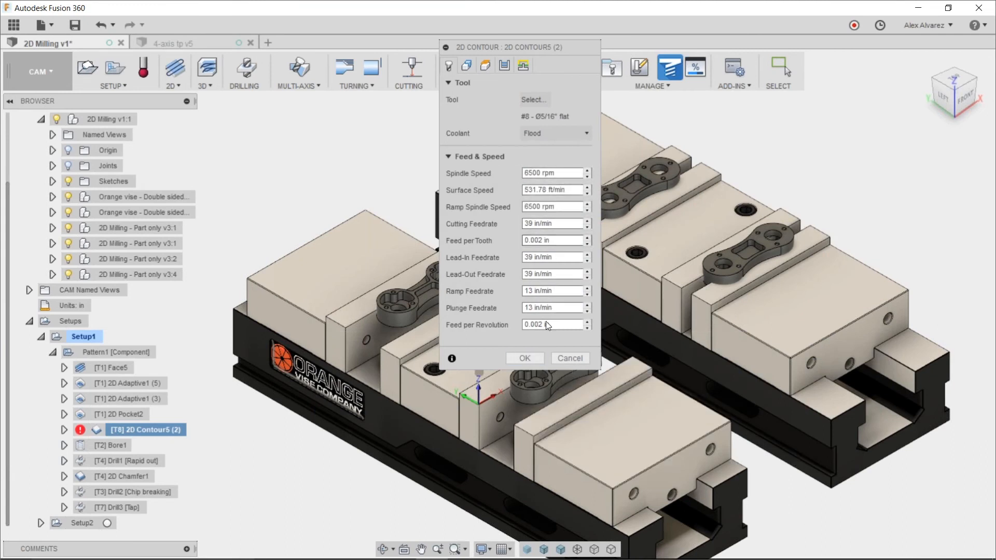
left_click(531, 359)
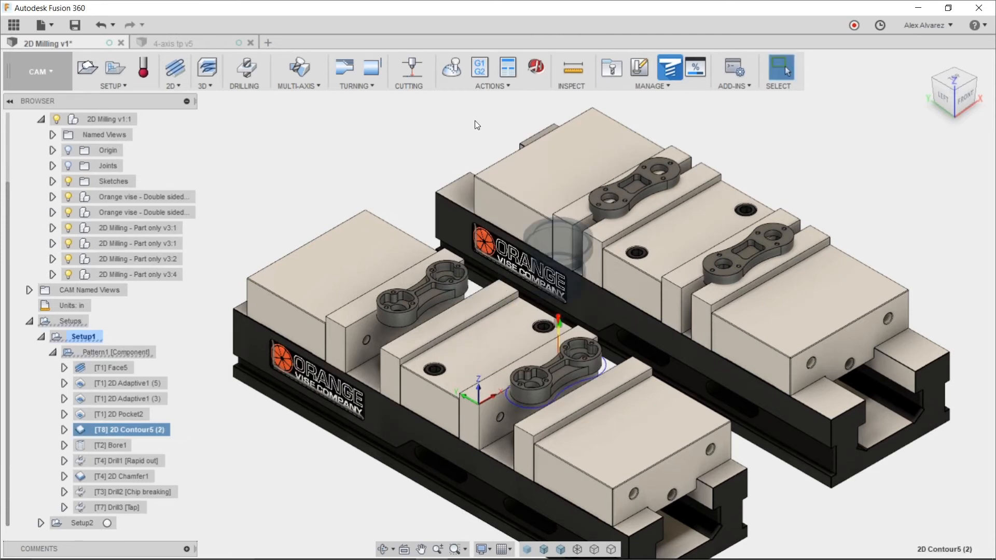
Step: Post process the 2D Contour5 (2) operation as program 5001 and save the NC file to the Desktop
left_click(478, 69)
left_click_drag(570, 109, 453, 85)
double_click(446, 277)
type("5001")
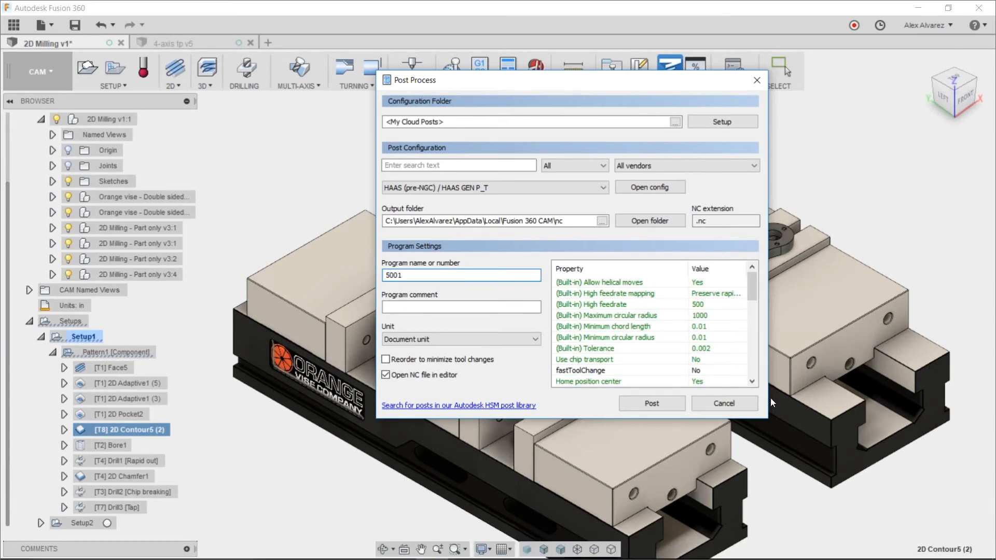
left_click(672, 404)
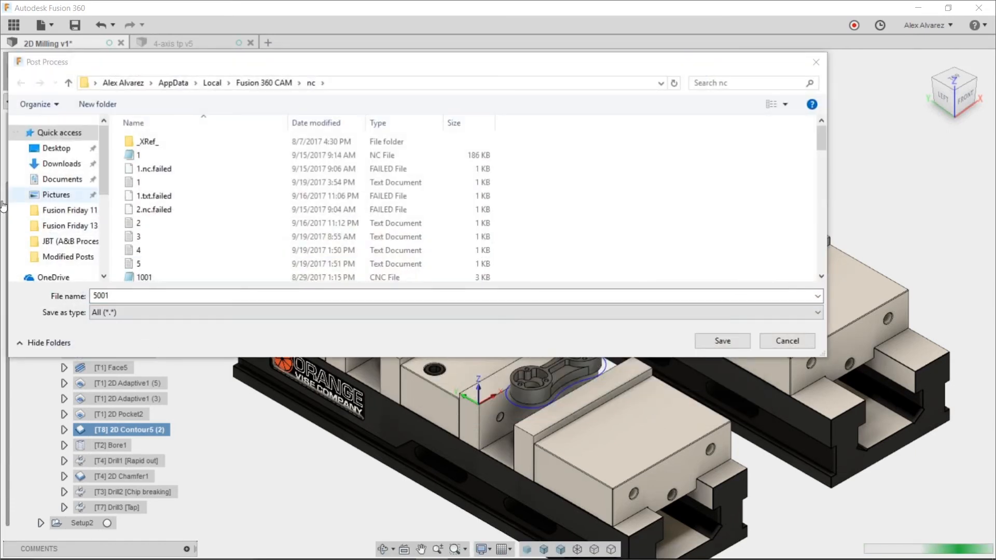
left_click(71, 150)
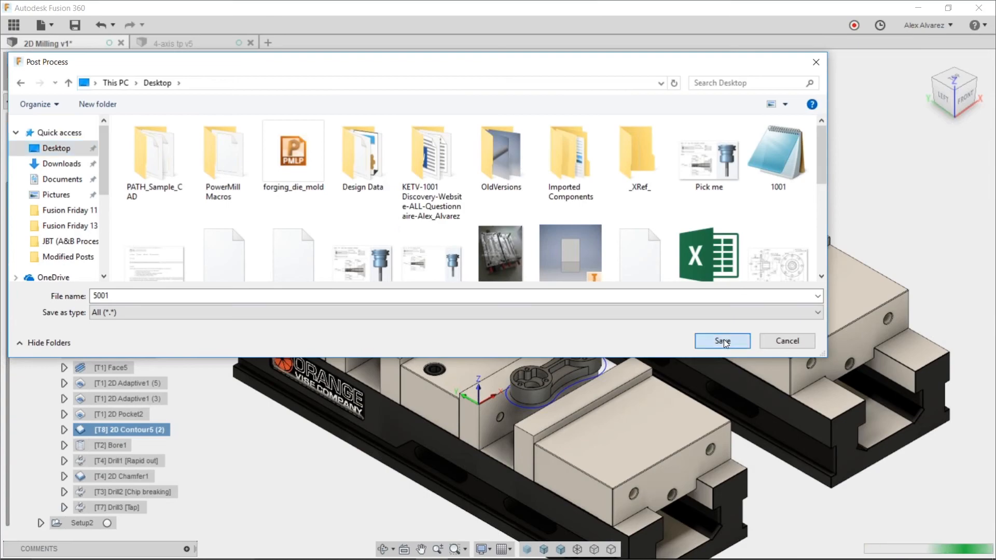
left_click(723, 340)
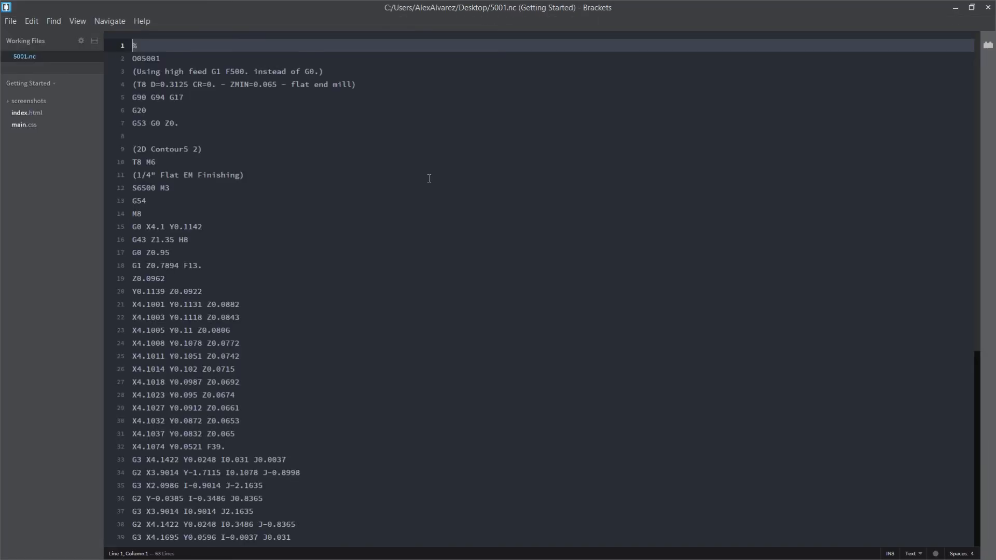
Step: Highlight the tool comment line in the posted code, return to Fusion 360, and check the document's tool library
left_click_drag(253, 174, 133, 176)
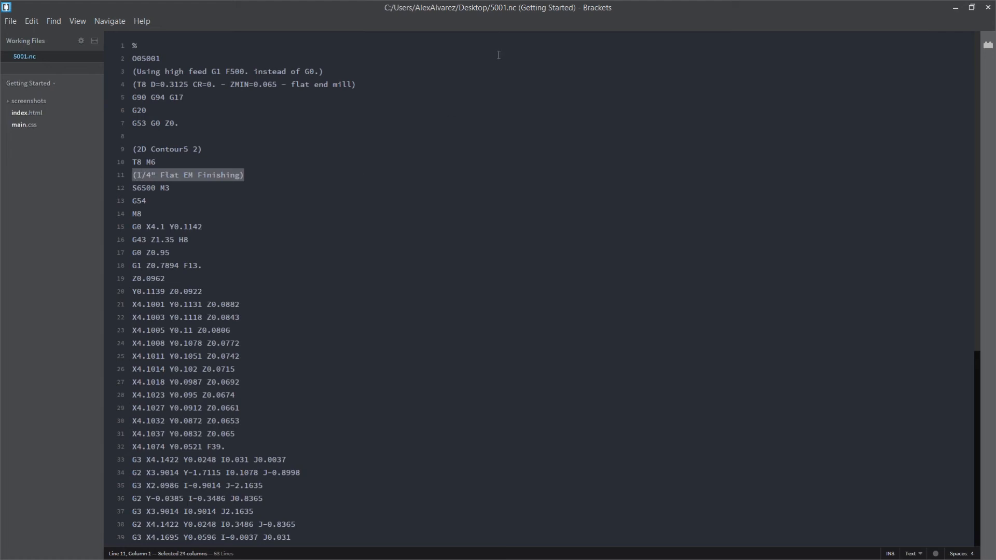
key("alt+Tab")
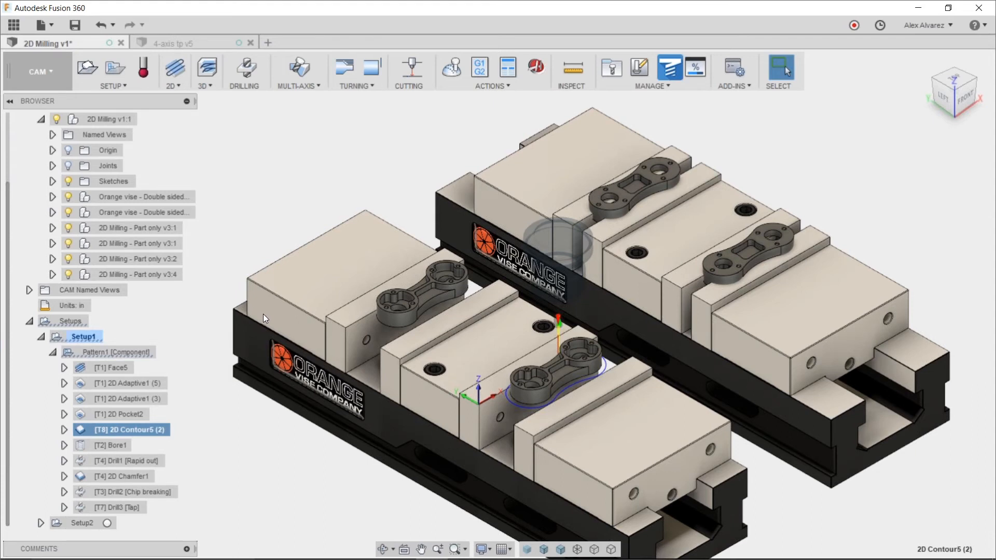
left_click(503, 132)
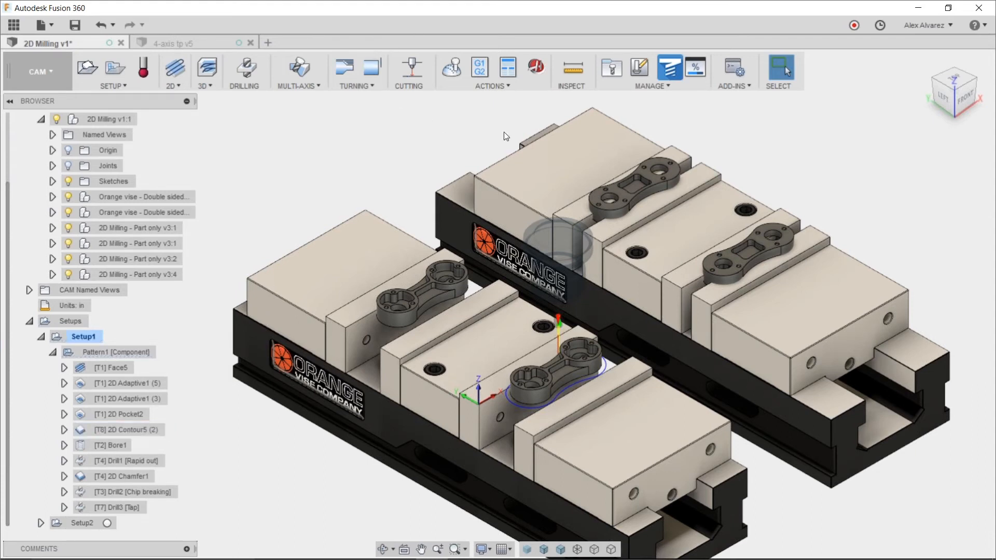
left_click(614, 73)
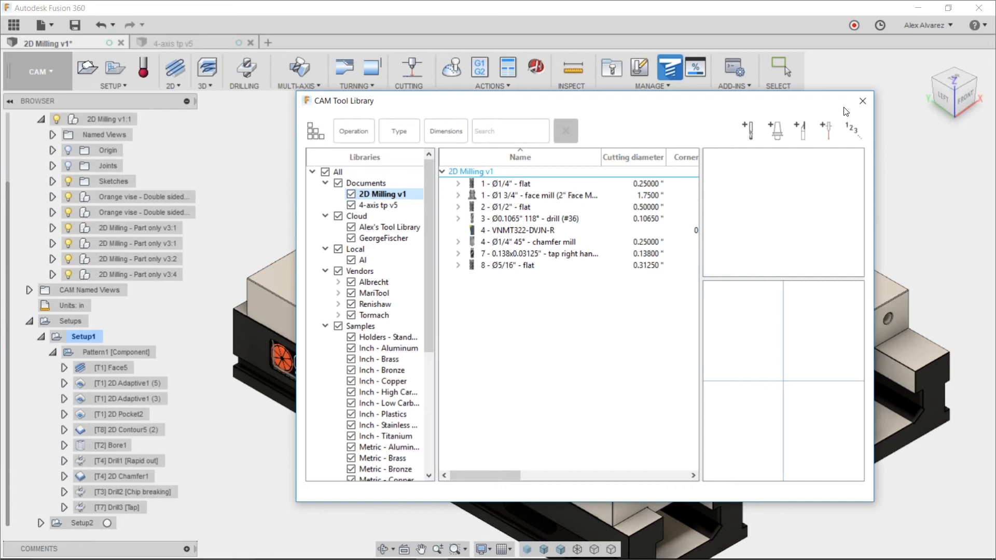
left_click(862, 102)
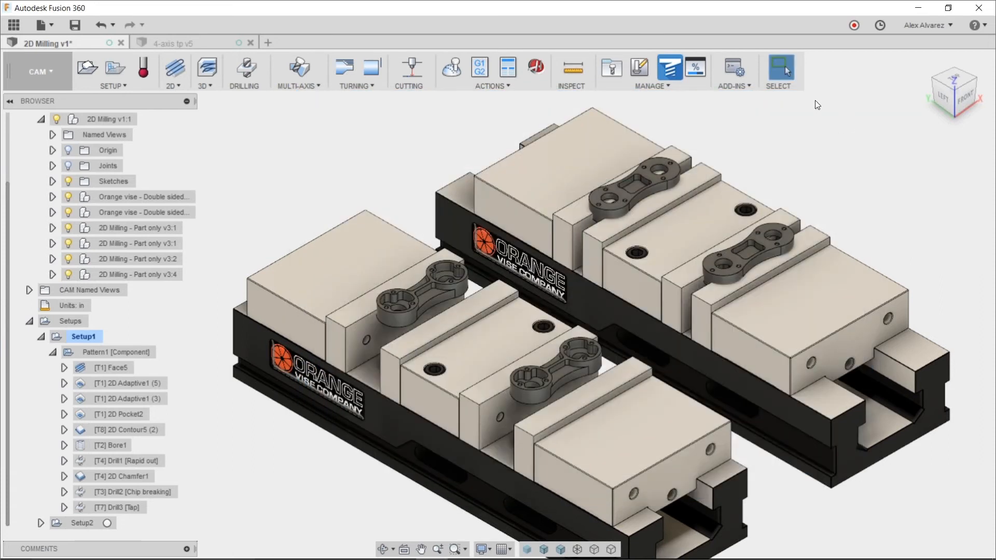
Step: Set the compensation type of the 2D Contour5 (2) operation to Wear
left_click(150, 431)
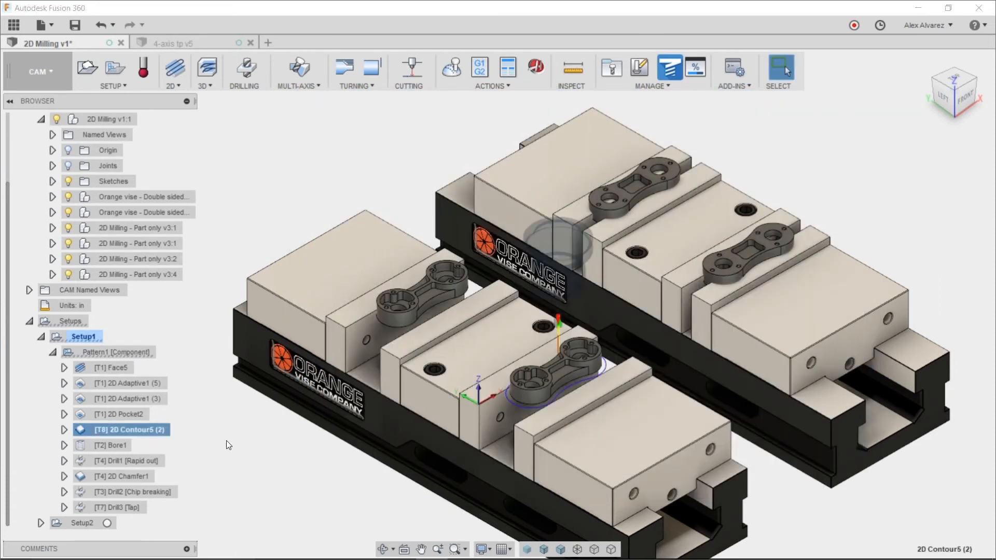
right_click(148, 430)
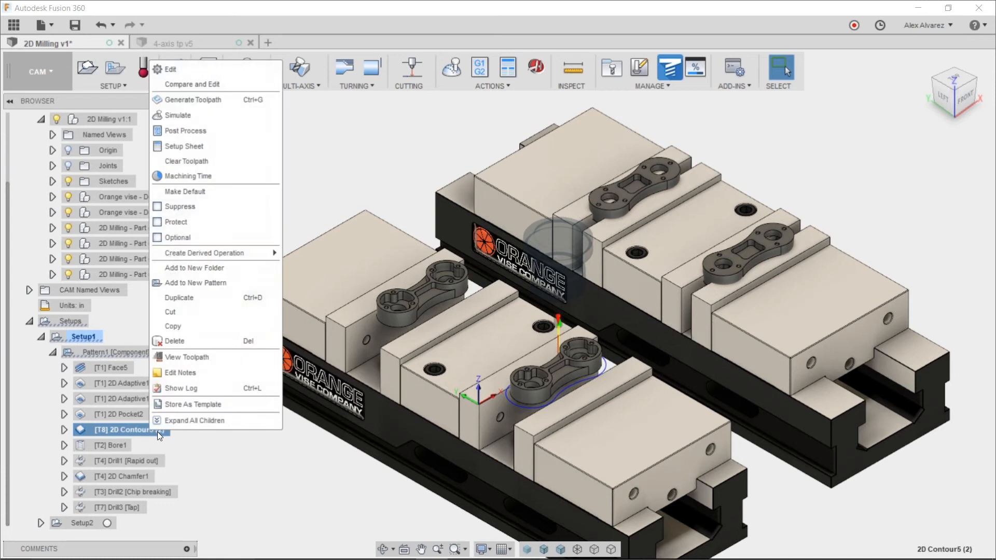
left_click(233, 69)
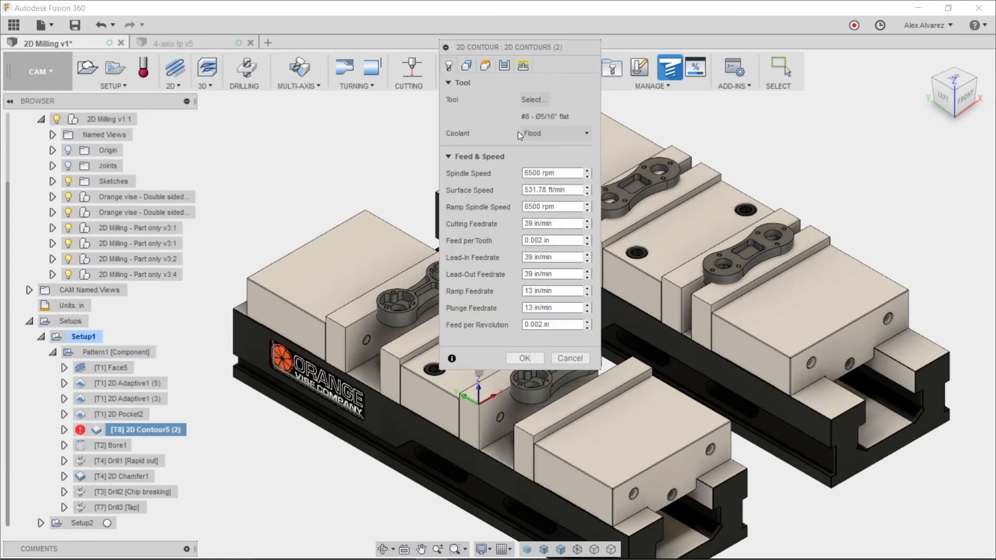
left_click(503, 67)
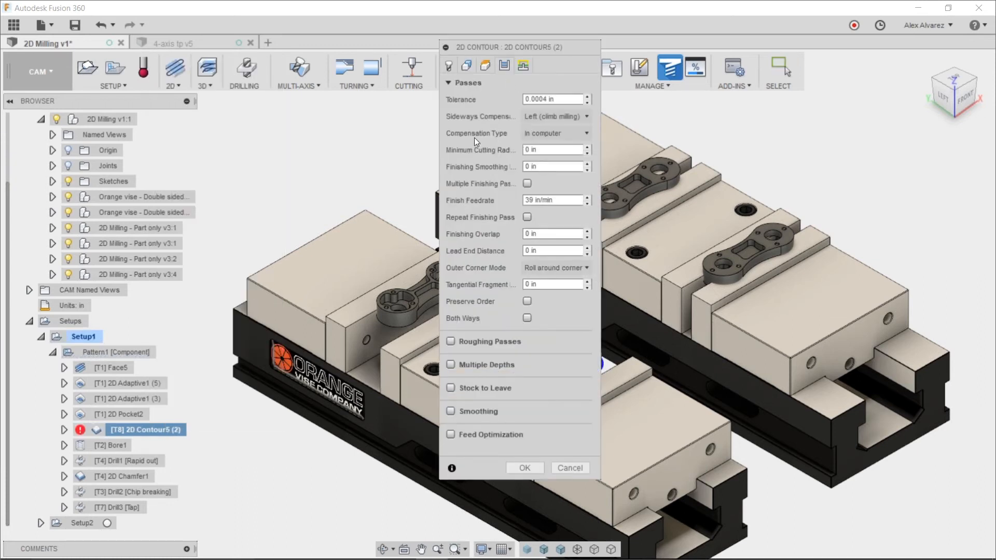
left_click(541, 136)
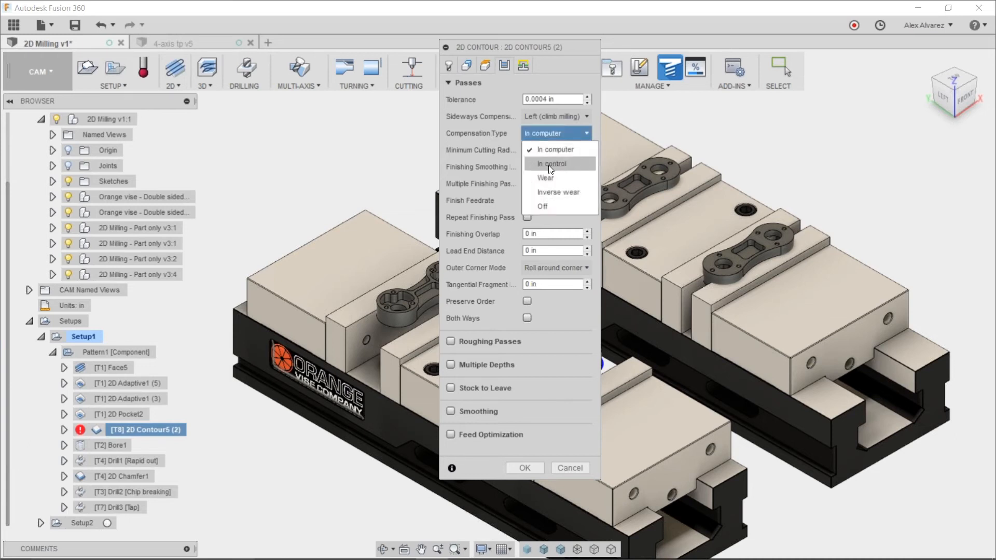
left_click(549, 176)
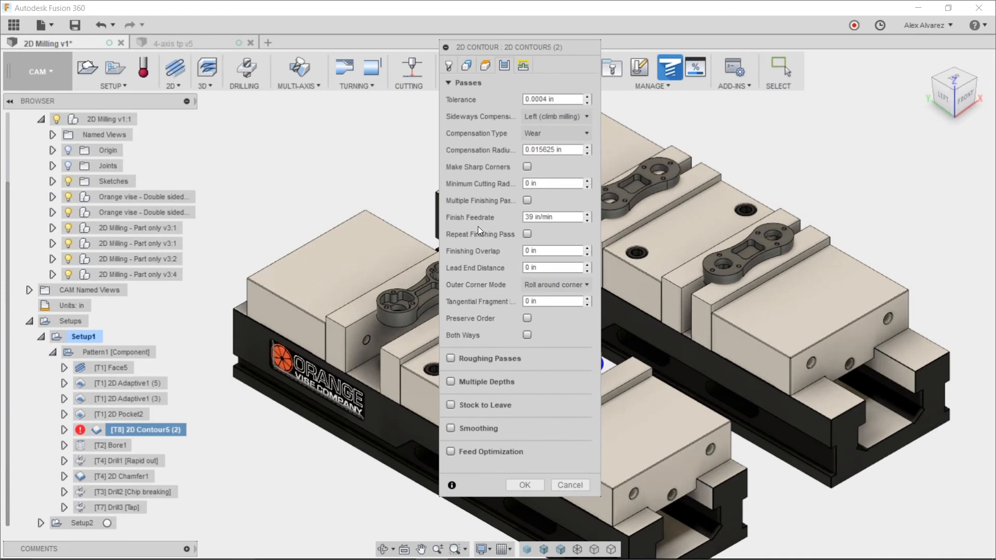
left_click(525, 485)
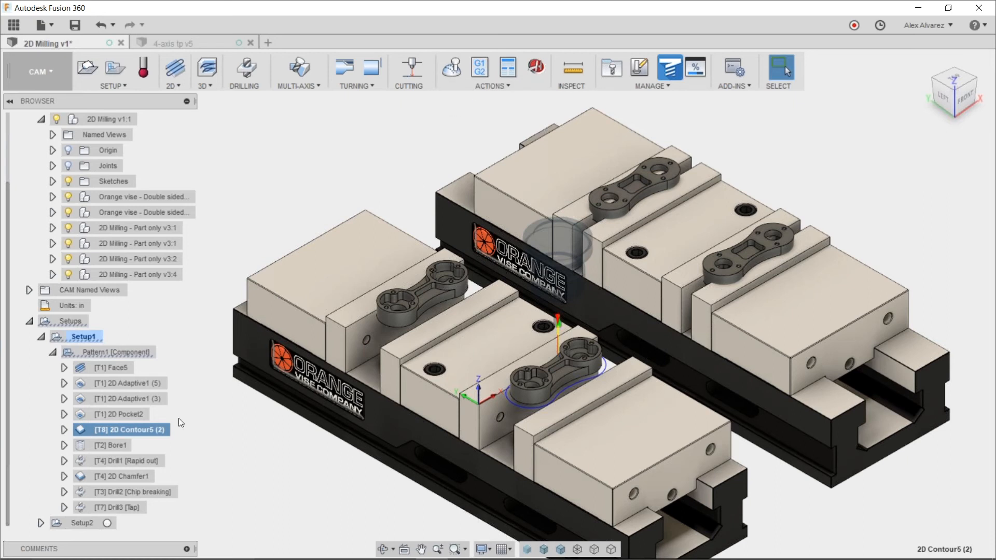
Step: Post process the 2D Contour5 (2) operation again and save the NC file to the Desktop as 5002
left_click(480, 66)
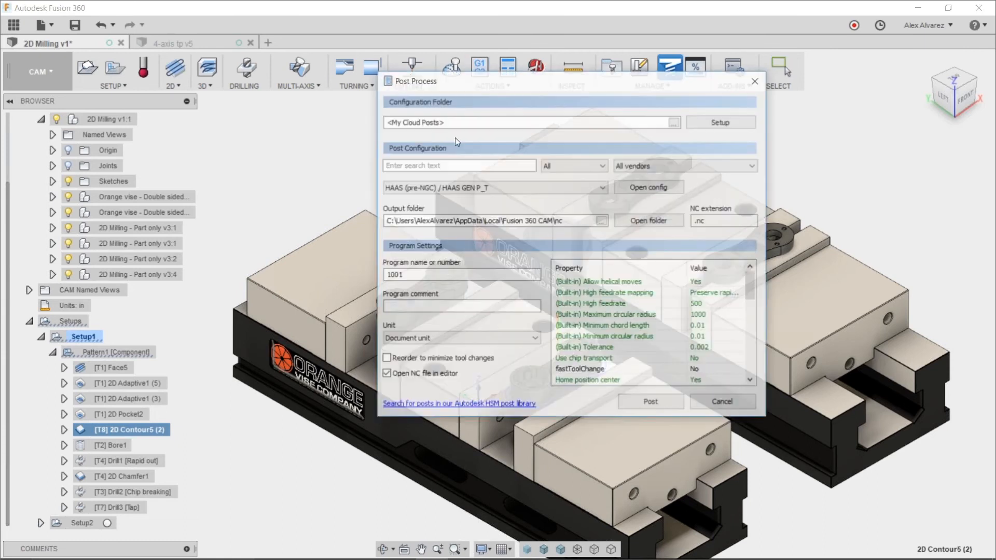
left_click(638, 403)
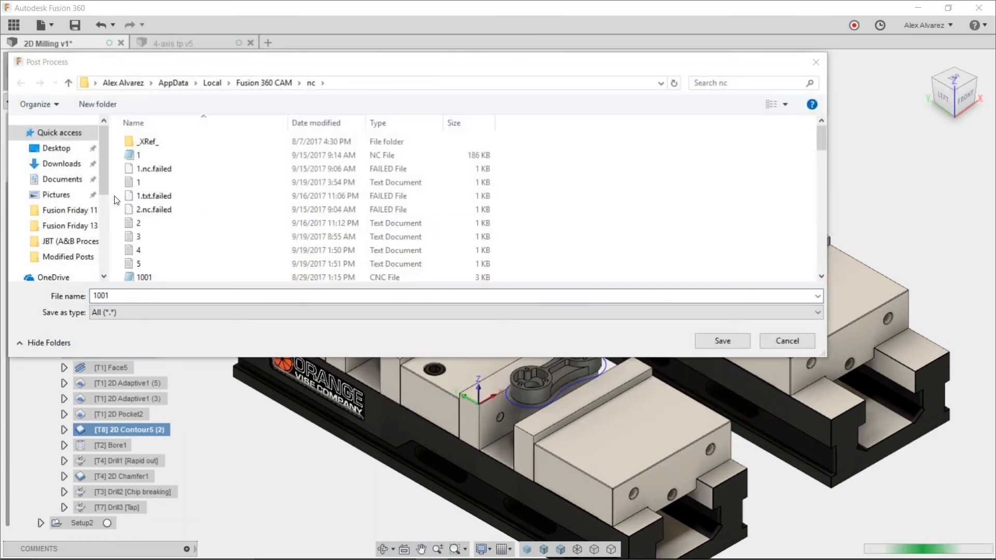
left_click(75, 156)
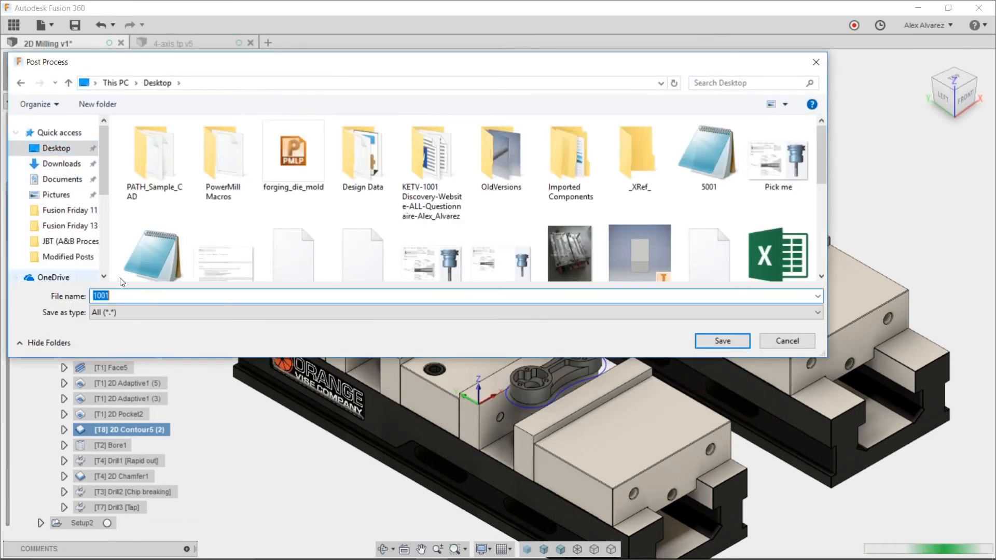
type("5002")
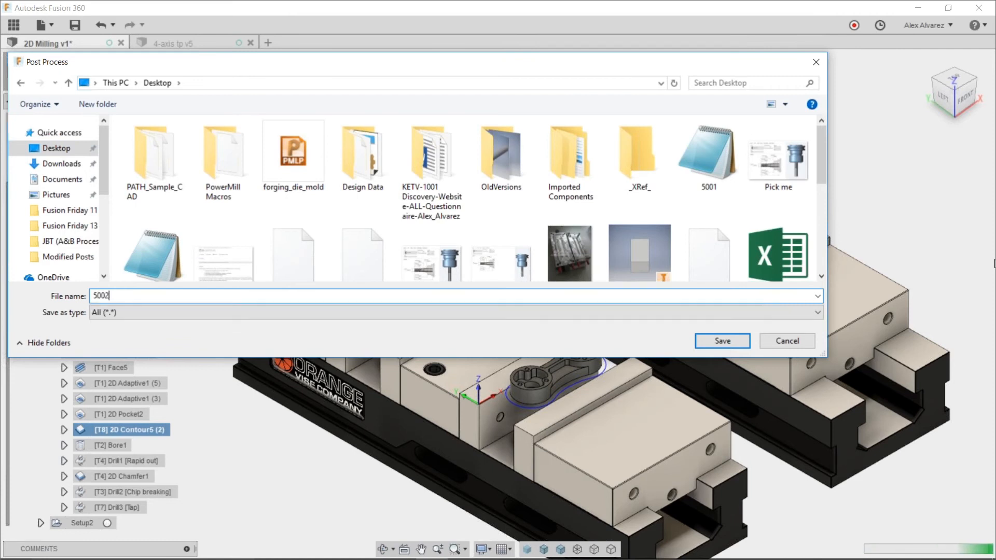
left_click(719, 340)
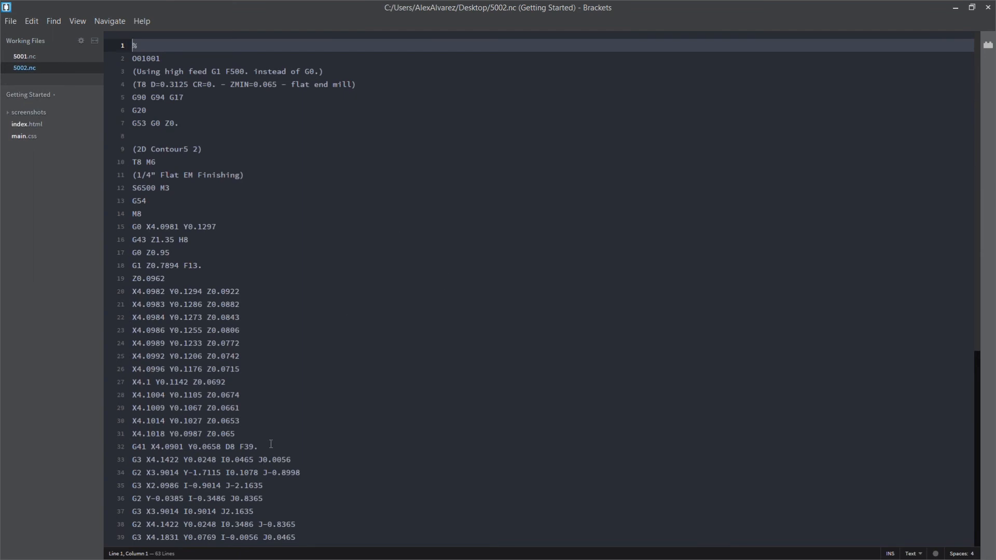
Step: Highlight the G41 cutter compensation line in the 5002 code, and return to Fusion 360 to view the contour toolpath
left_click_drag(271, 446, 133, 446)
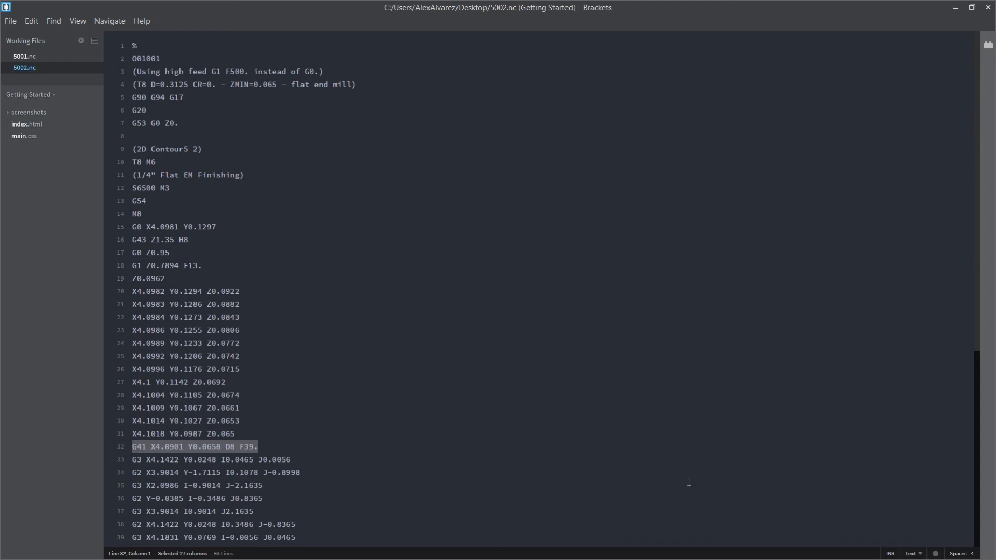
key("alt+Tab")
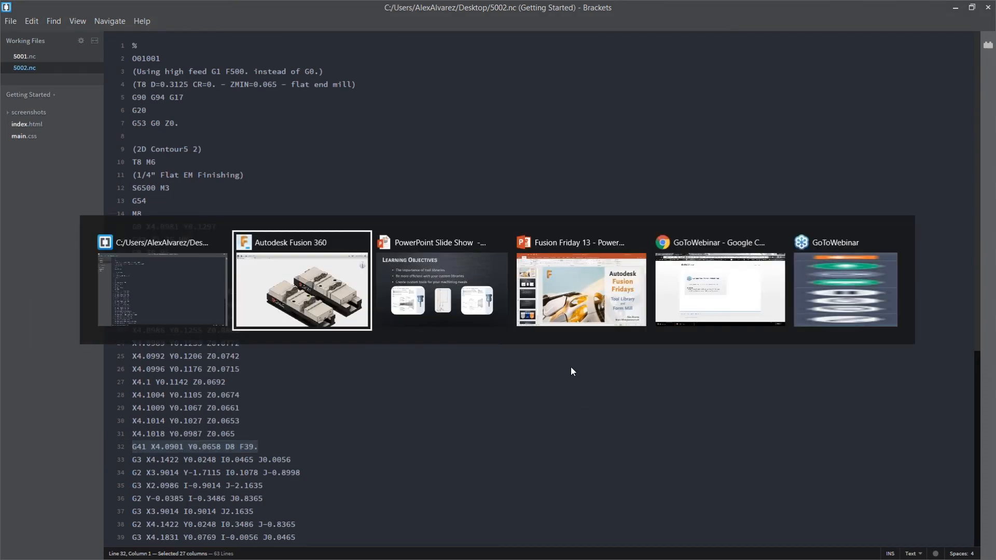
scroll(533, 398, "up", 3)
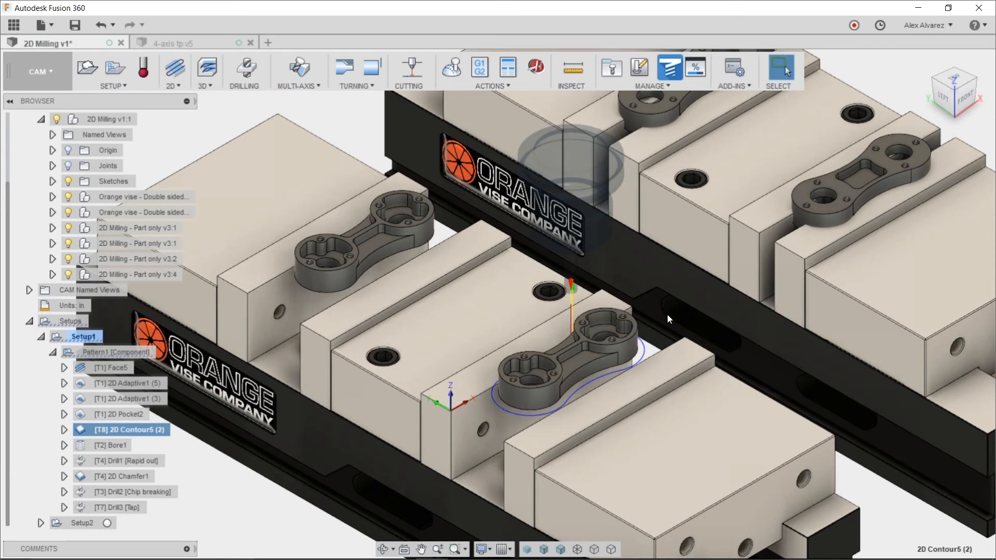
scroll(494, 296, "down", 3)
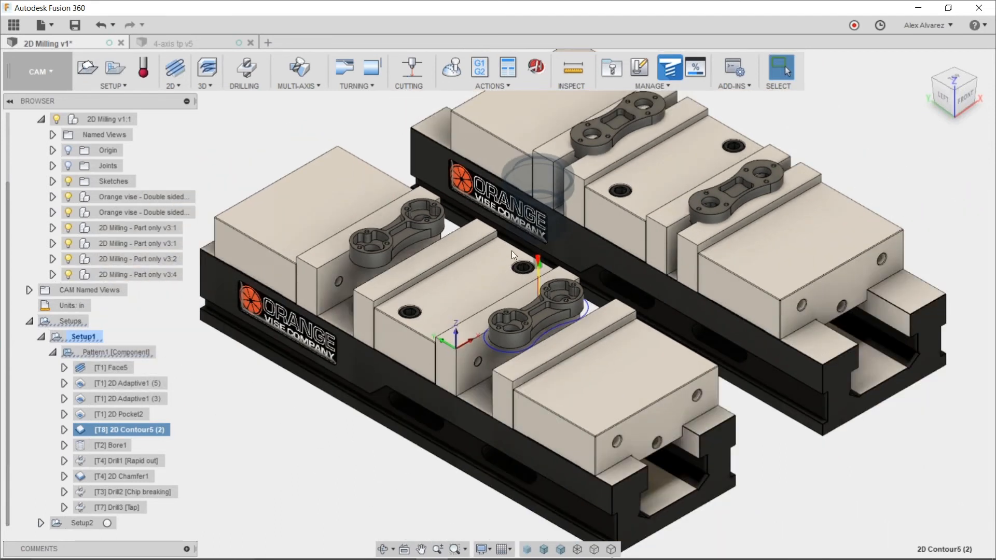
scroll(421, 167, "down", 1)
middle_click_drag(415, 166, 449, 235)
Step: Create a new untitled design
left_click(269, 43)
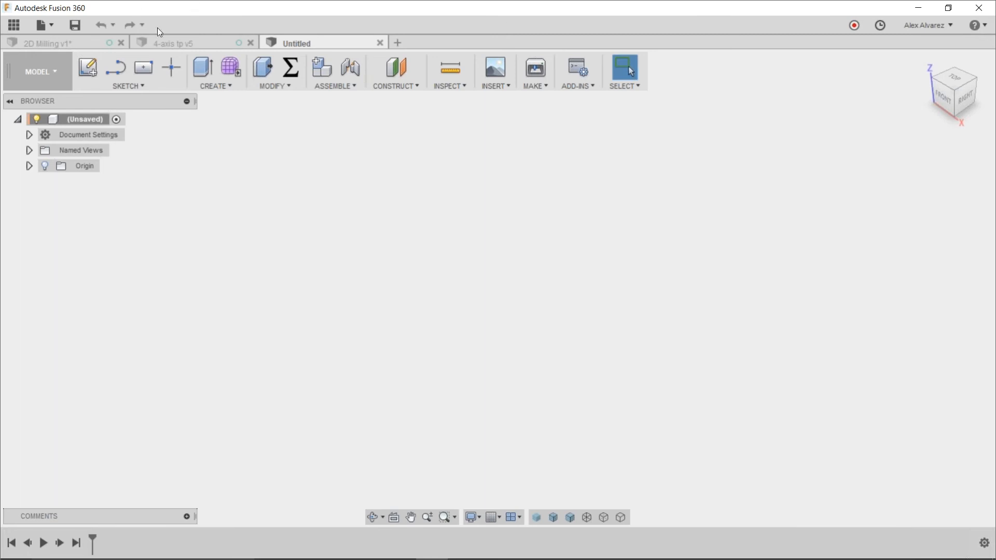
Step: Review the cutter types available for a new milling tool in the 2D Milling v1 tool library, and cancel creating the tool
left_click(200, 44)
left_click(81, 41)
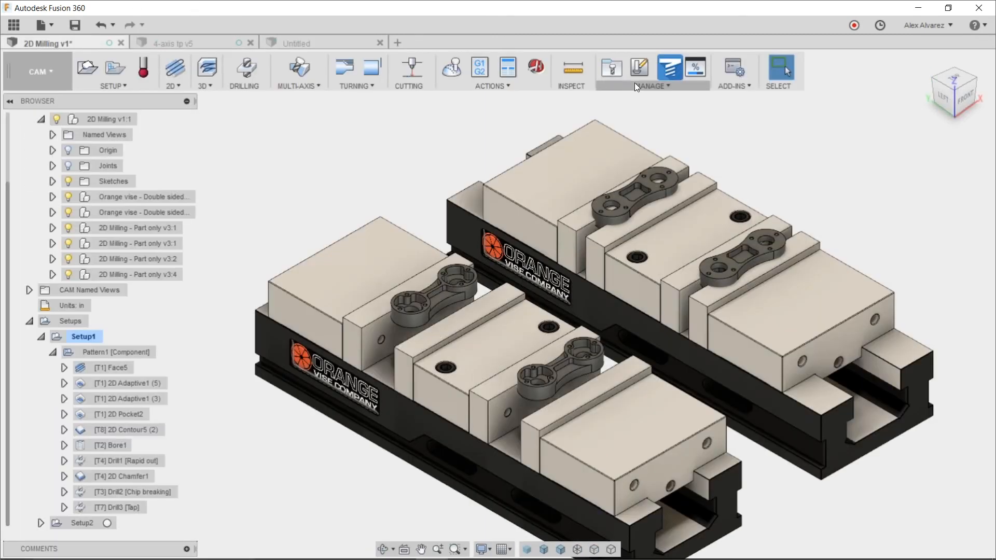
left_click(621, 70)
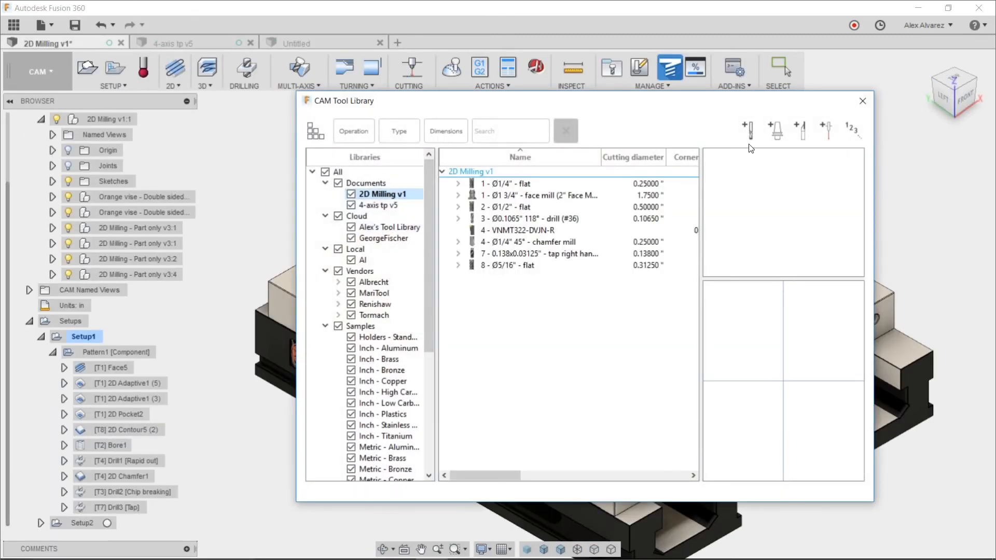
left_click(750, 130)
left_click(348, 137)
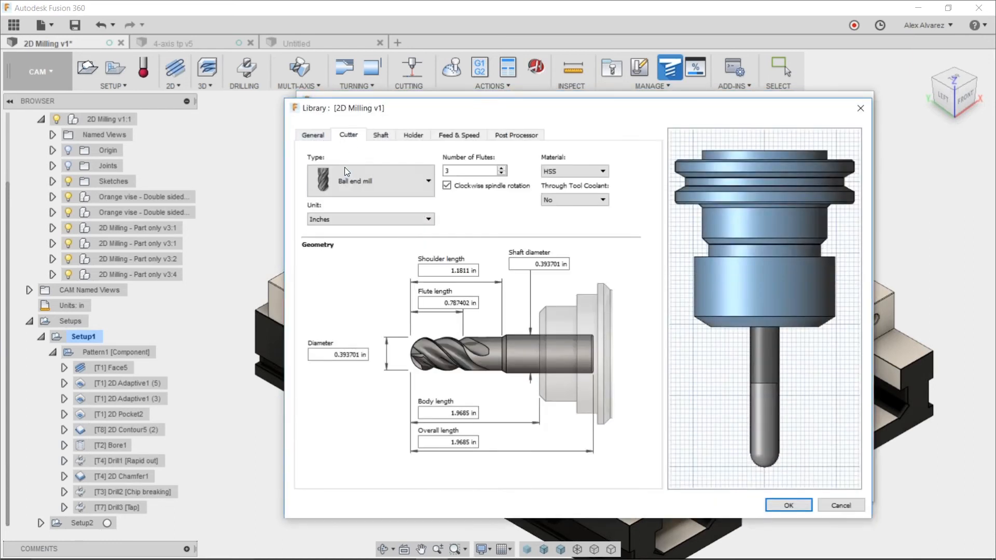
left_click(346, 168)
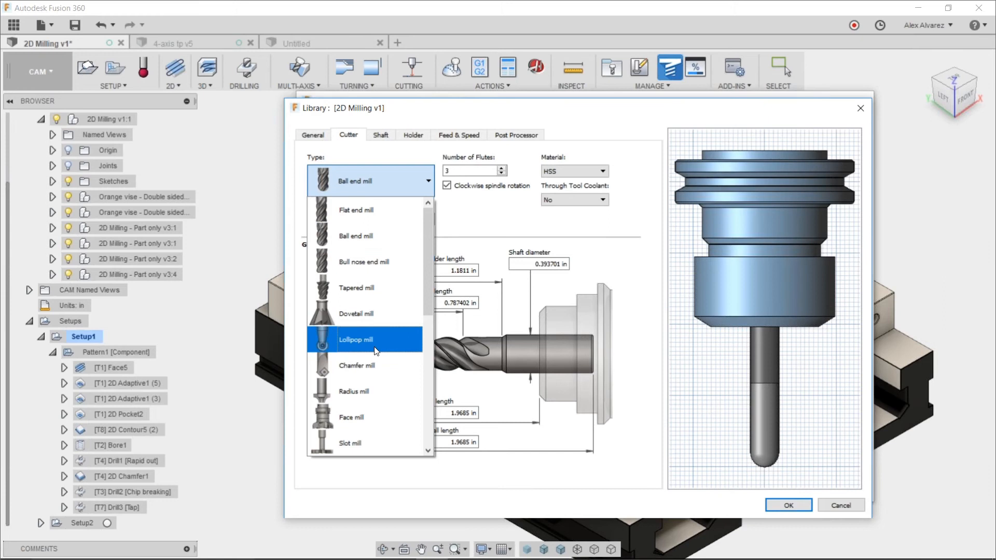
key("Escape")
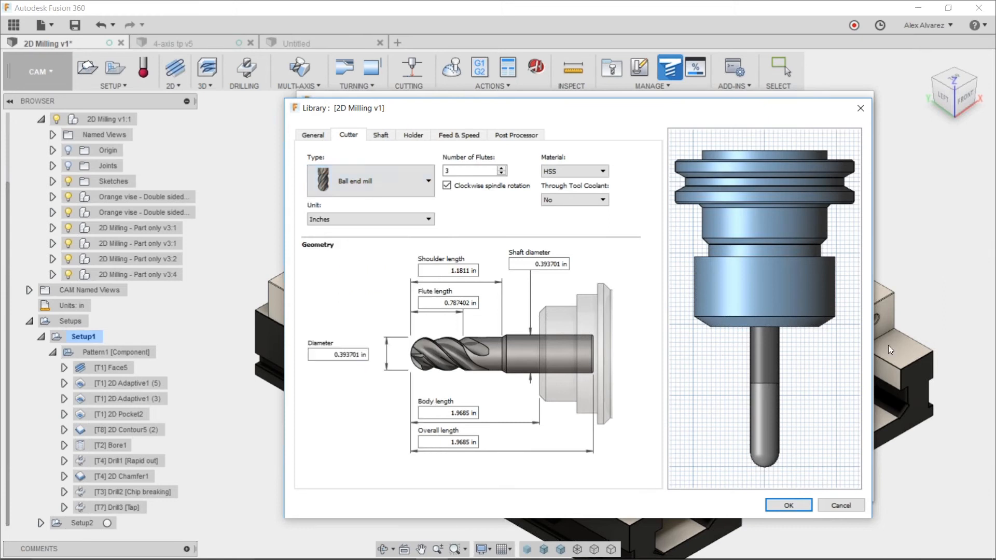
left_click(841, 505)
left_click(863, 102)
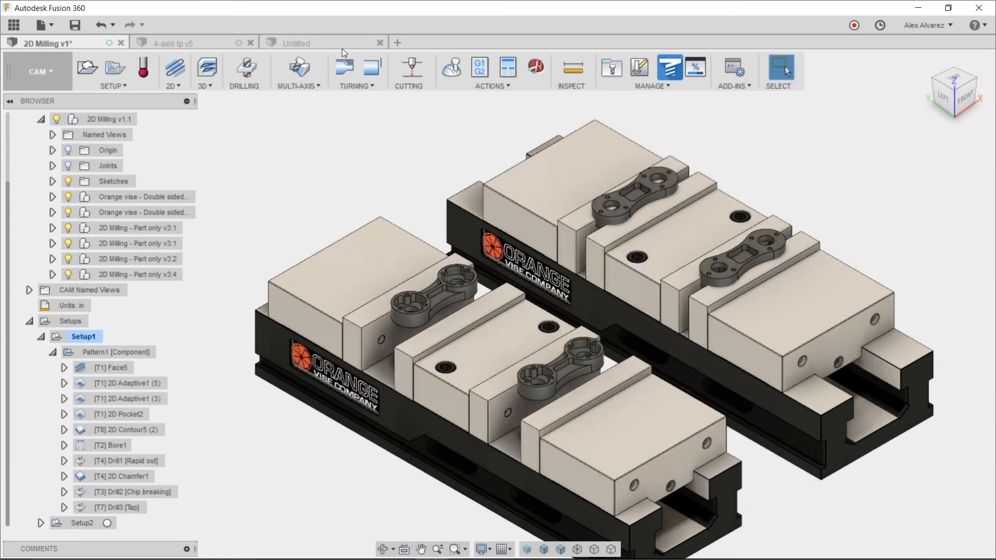
Step: Return to the untitled design and start a sketch on the front plane
left_click(328, 43)
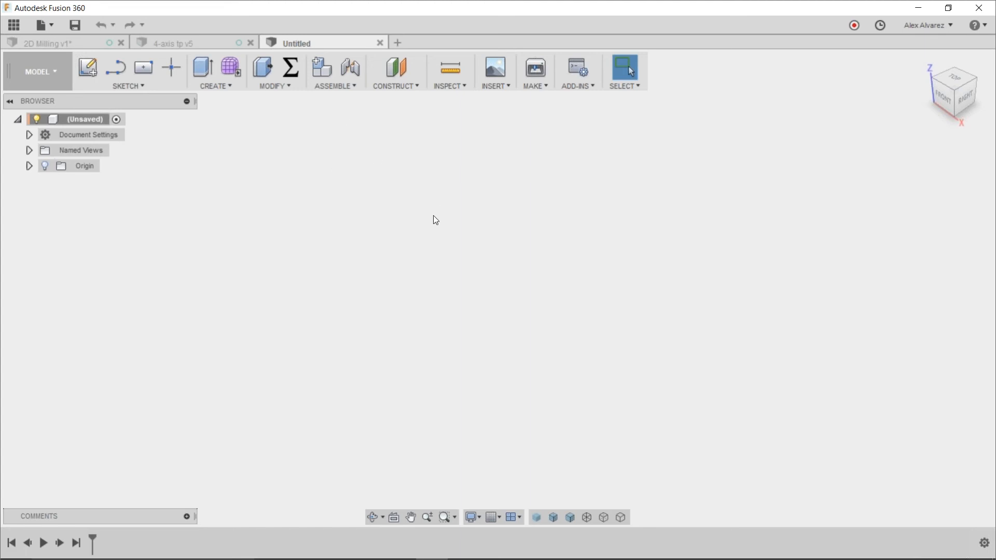
left_click(157, 86)
mouse_move(142, 145)
left_click(211, 145)
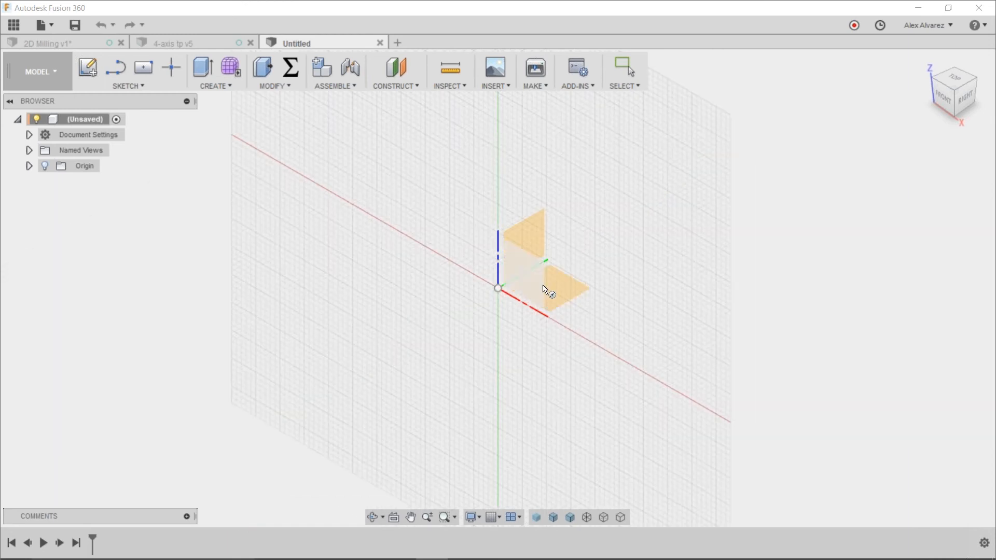
left_click(542, 286)
Step: Draw a three-point arc of about 0.09 in radius, starting at the origin and bulging outward along positive X
type("sarc")
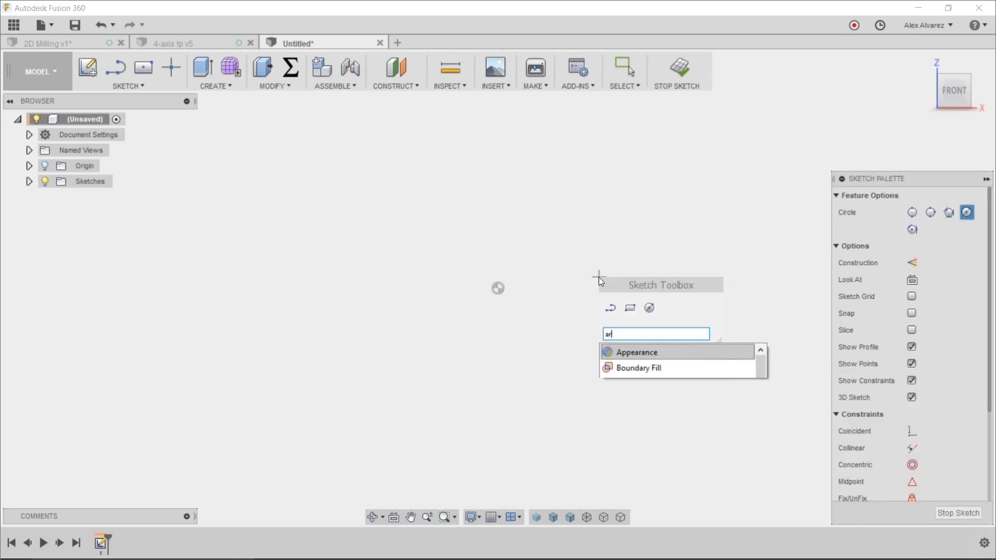
left_click(657, 352)
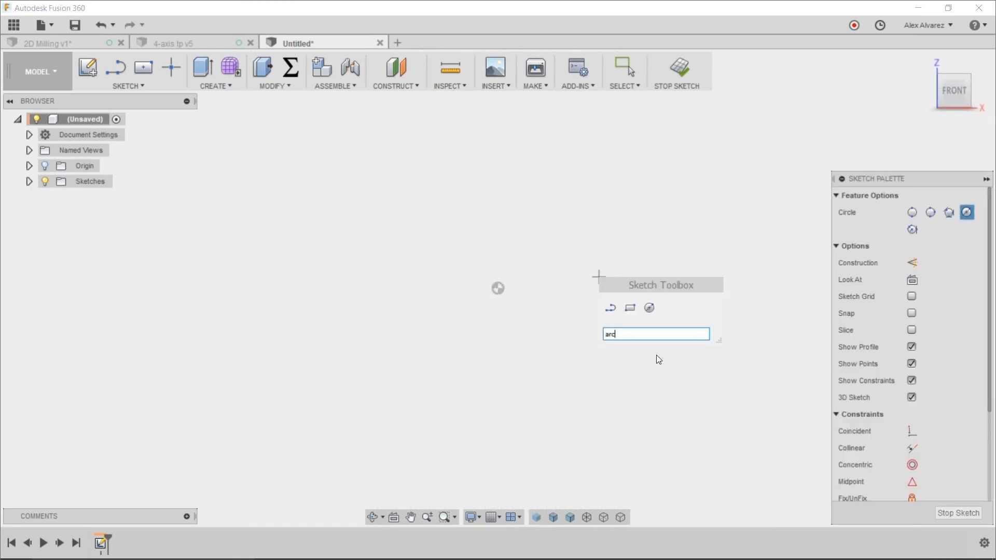
left_click(499, 291)
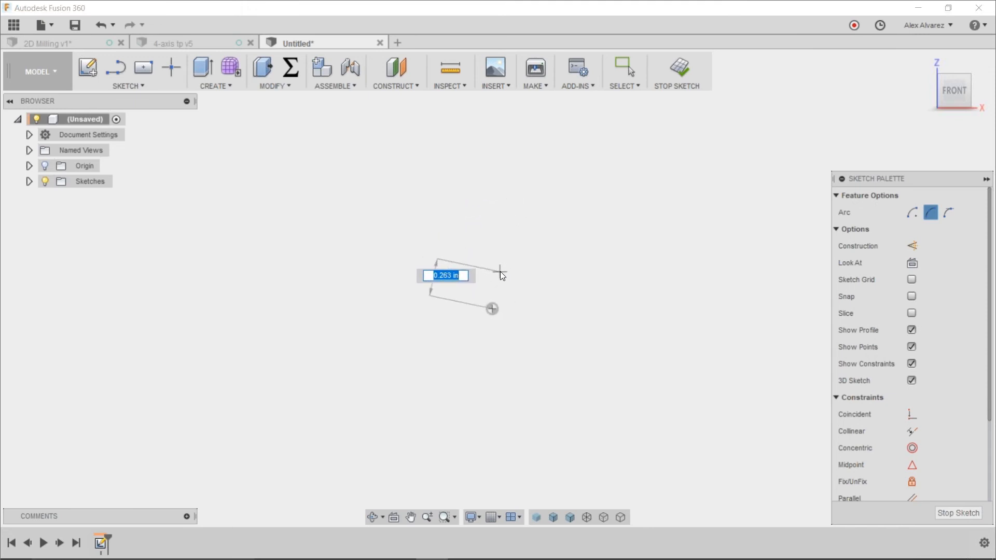
left_click(497, 281)
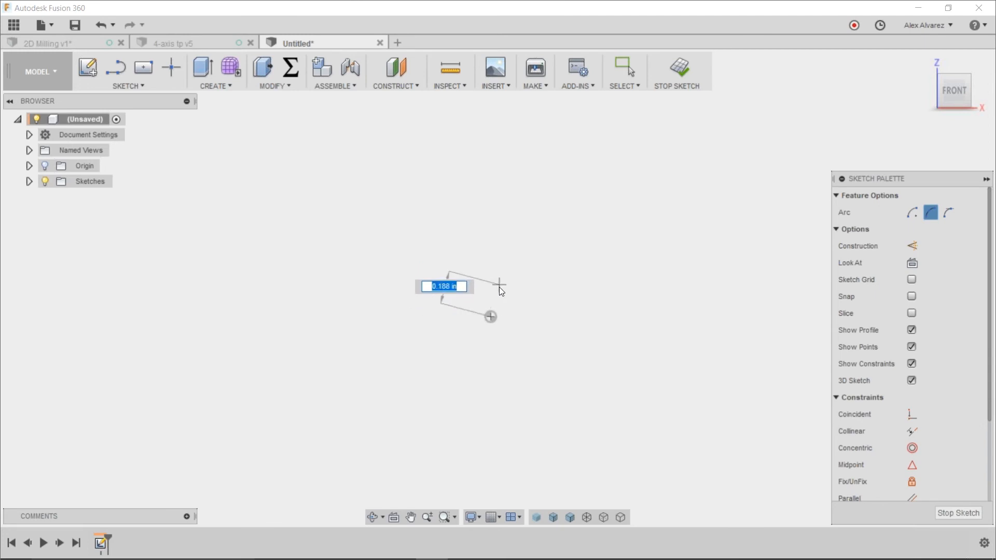
scroll(506, 309, "up", 5)
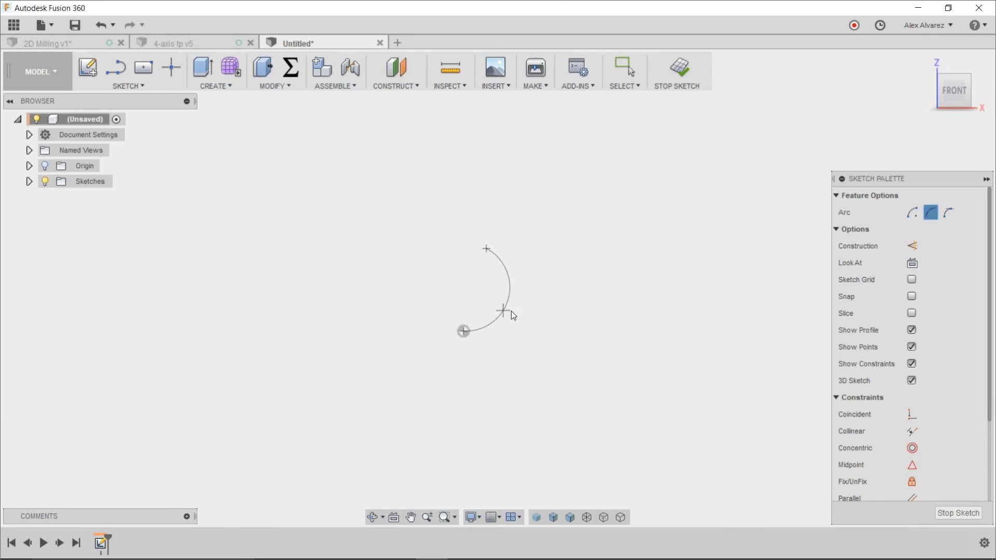
left_click(515, 305)
key("Escape")
Step: Constrain the arc's center point vertically above the origin
left_click(474, 290)
left_click(464, 331)
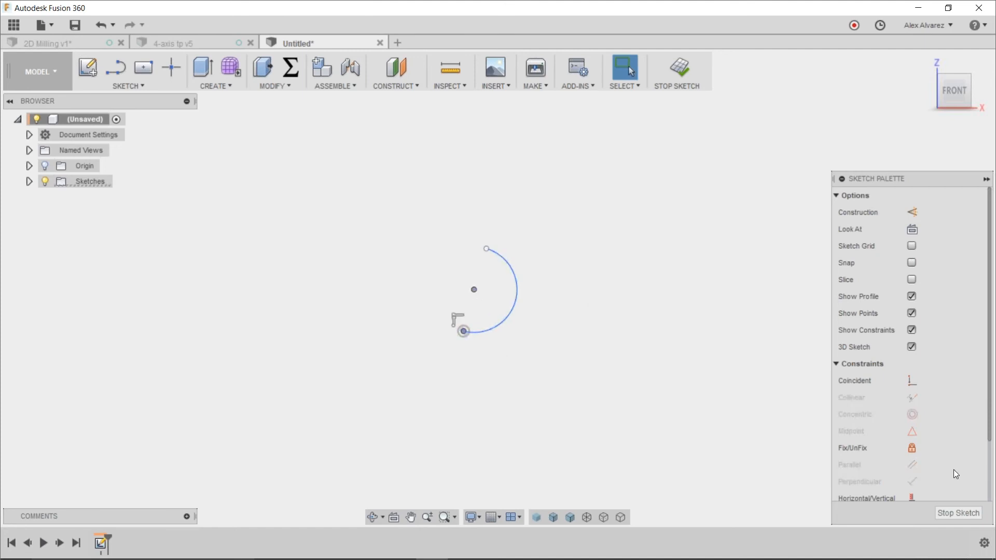
left_click(912, 498)
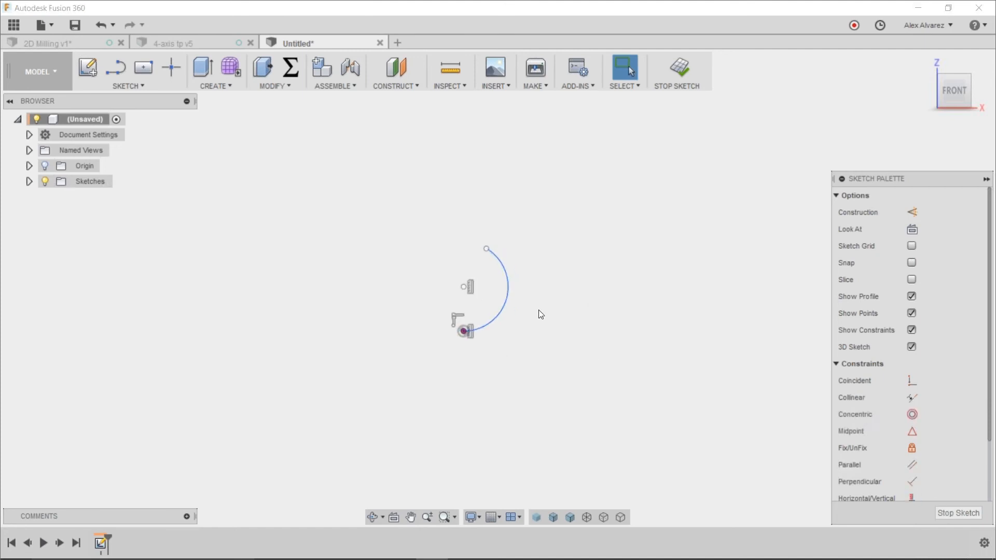
Step: Dimension the arc with a radius of 0.125 in
left_click(508, 291)
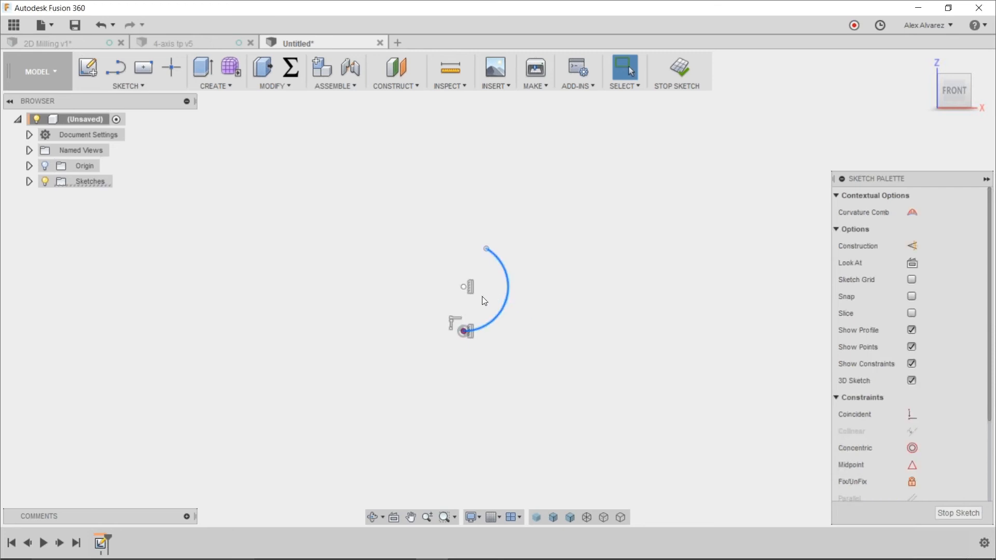
key("d")
left_click(410, 231)
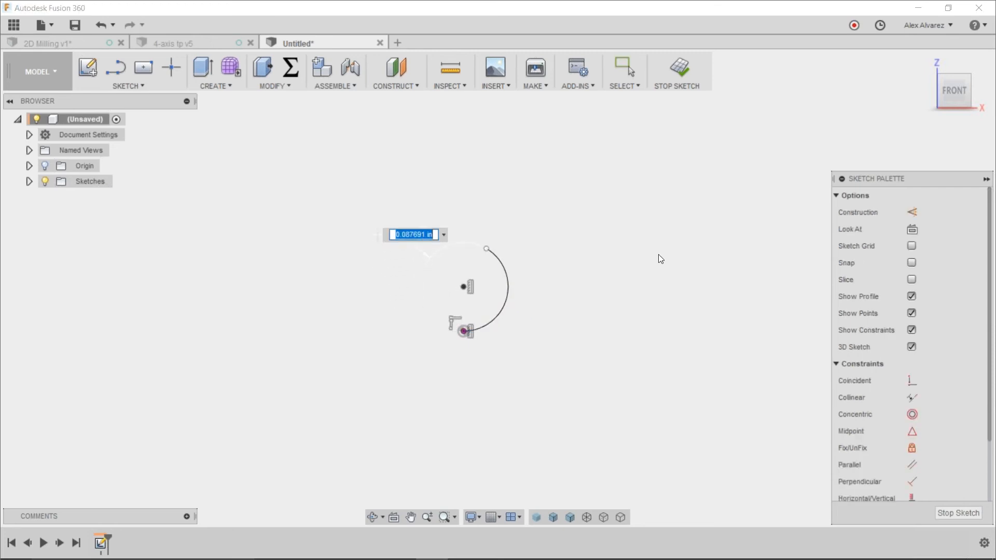
type(".125")
key("Return")
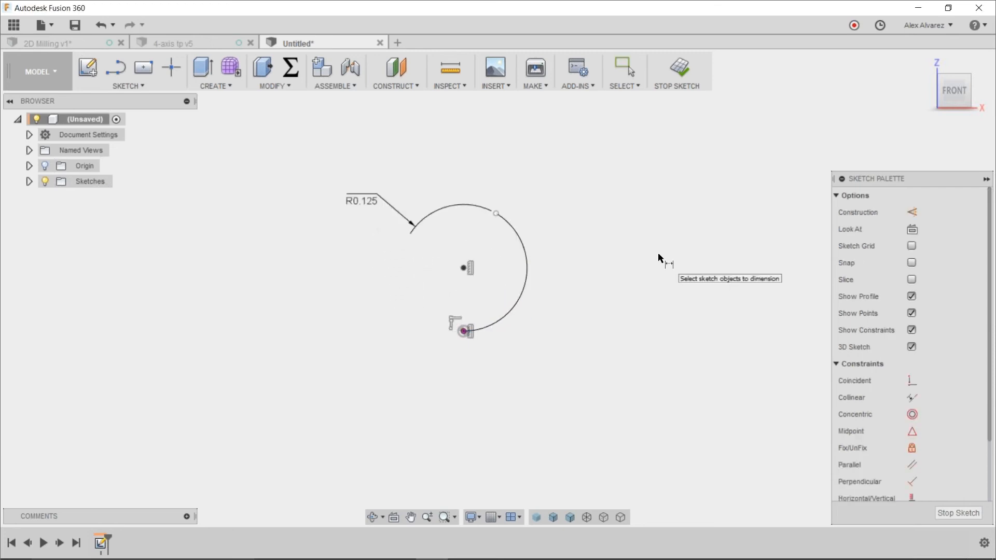
key("Escape")
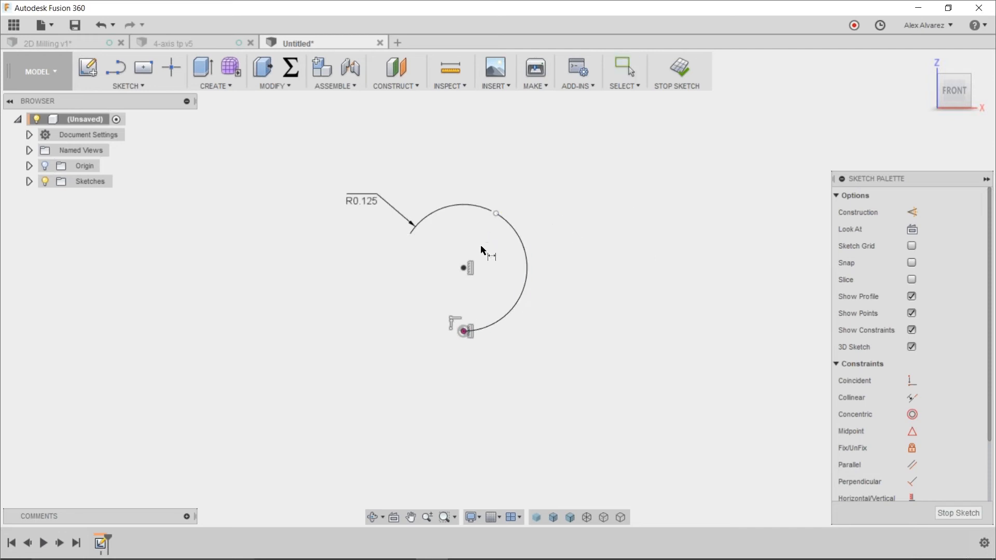
Step: Dimension the horizontal distance between the arc's center and its upper endpoint as 0.07 in
left_click(464, 268)
left_click(497, 214)
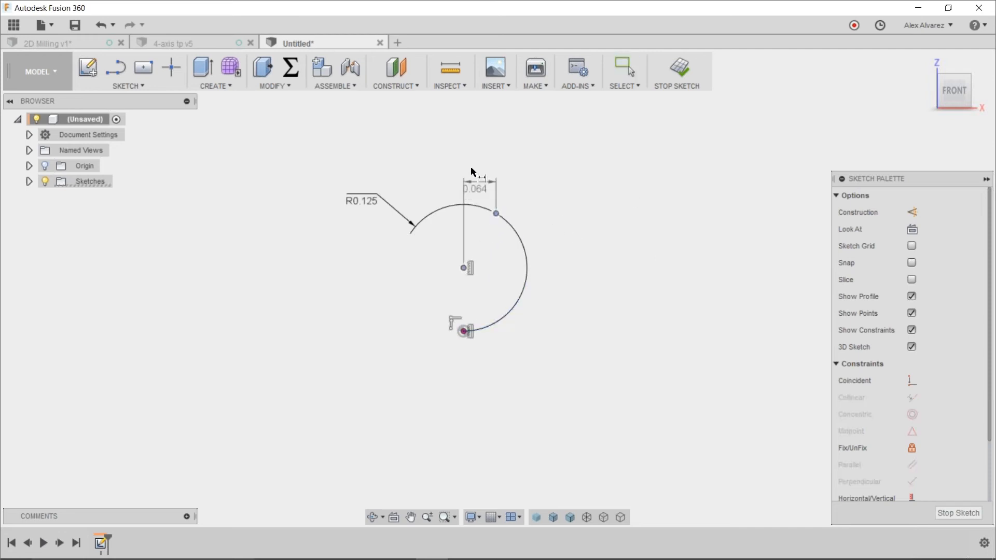
left_click(490, 137)
key("BackSpace")
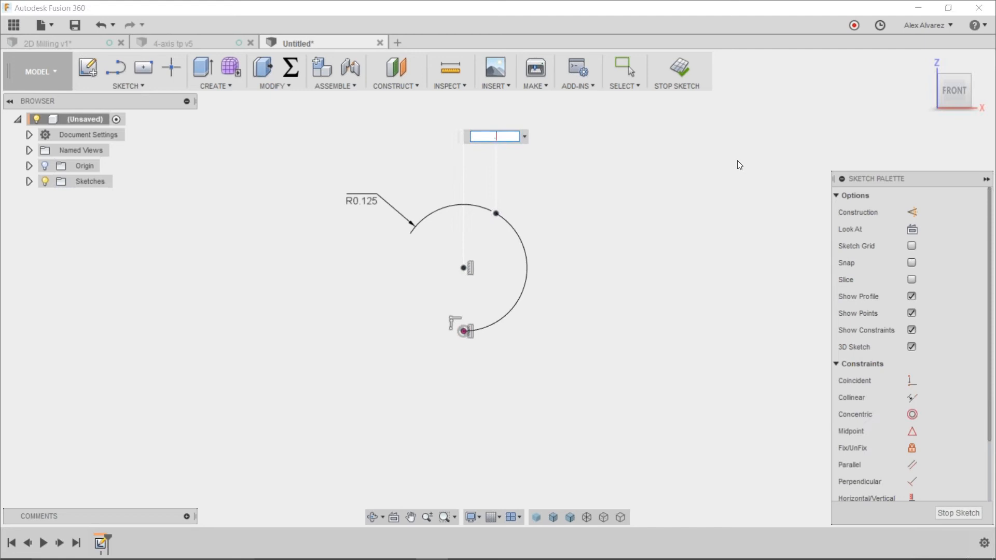
key("Return")
key("Escape")
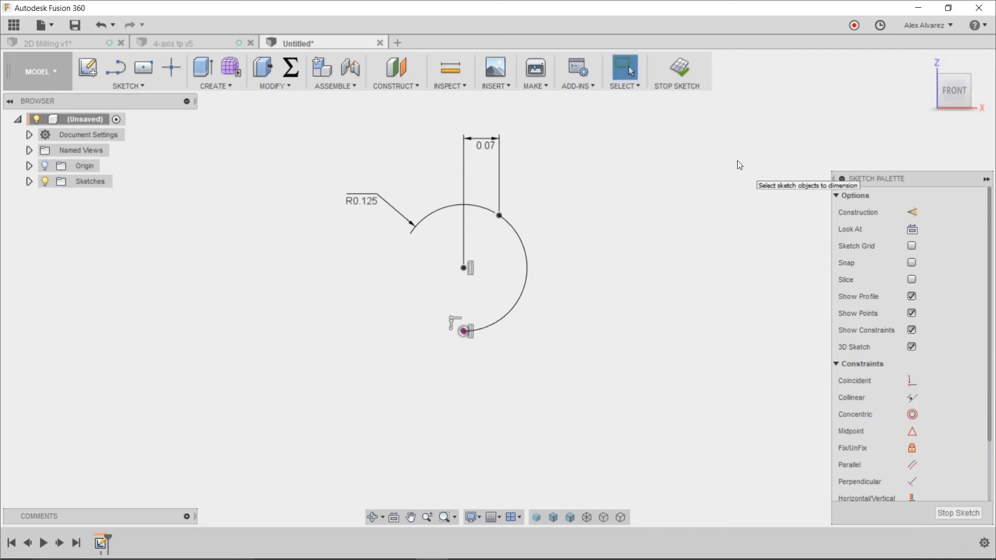
Step: Draw a vertical neck line about 0.4 in long up from the arc's endpoint, continued by an outward-slanting line about 0.45 in long
scroll(641, 285, "down", 2)
middle_click_drag(639, 284, 631, 387)
key("l")
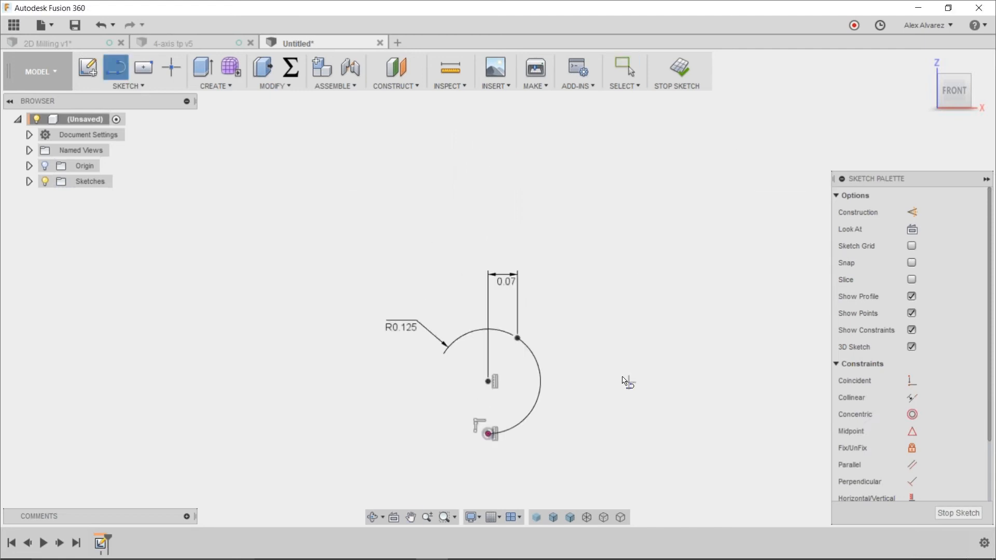
left_click(517, 336)
scroll(532, 141, "down", 2)
middle_click_drag(531, 142, 508, 312)
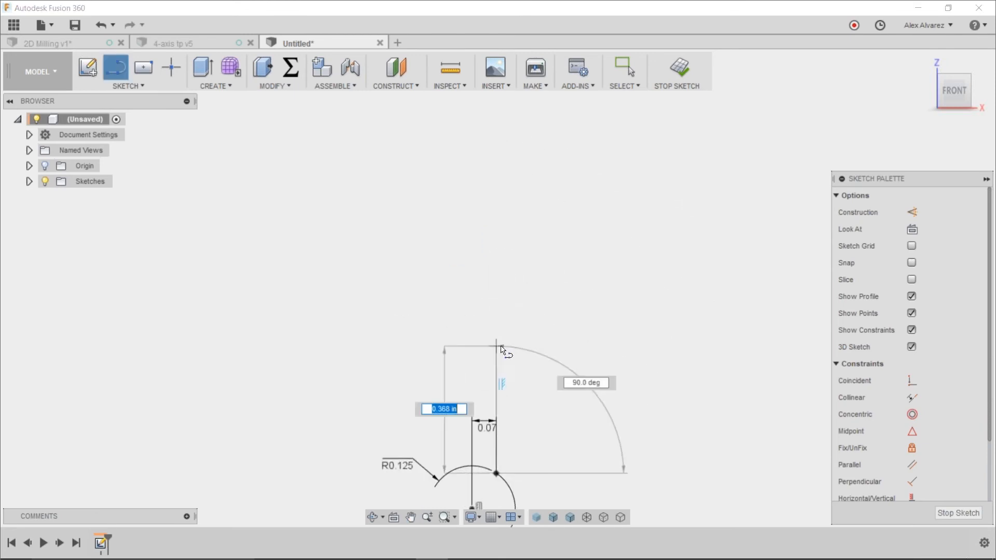
left_click(495, 335)
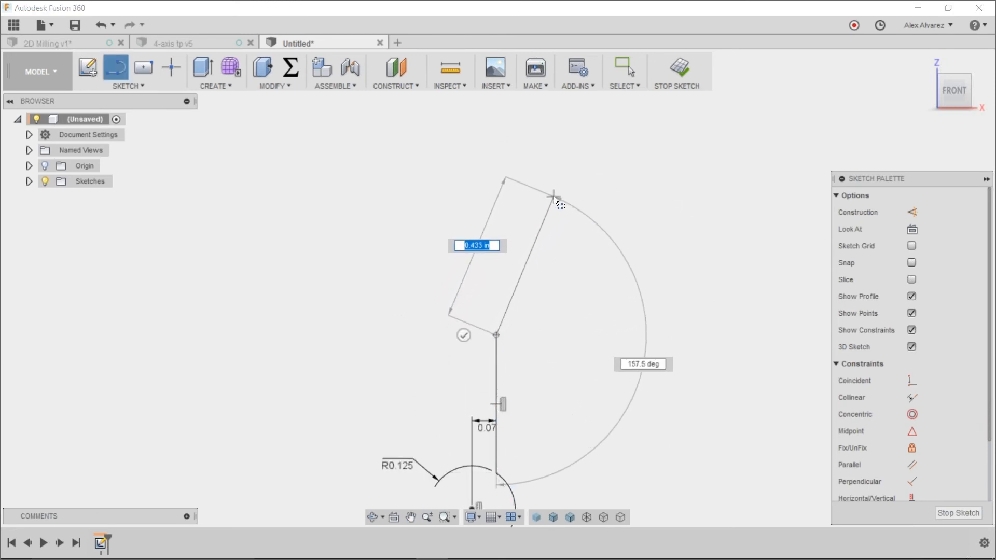
left_click(556, 193)
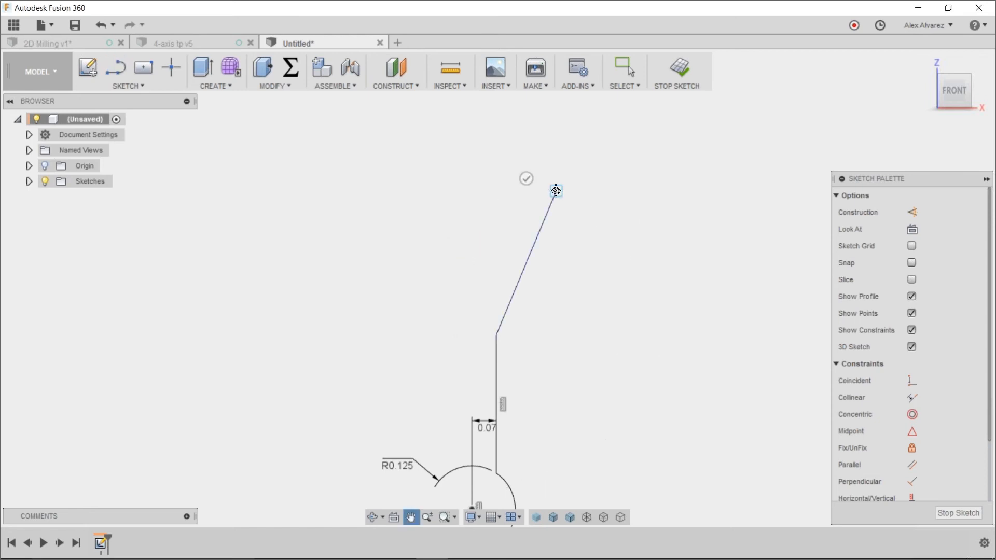
Step: Continue the profile with a vertical shank edge and a horizontal top edge, and close it with a line down to the origin
middle_click_drag(555, 196, 535, 397)
left_click(535, 111)
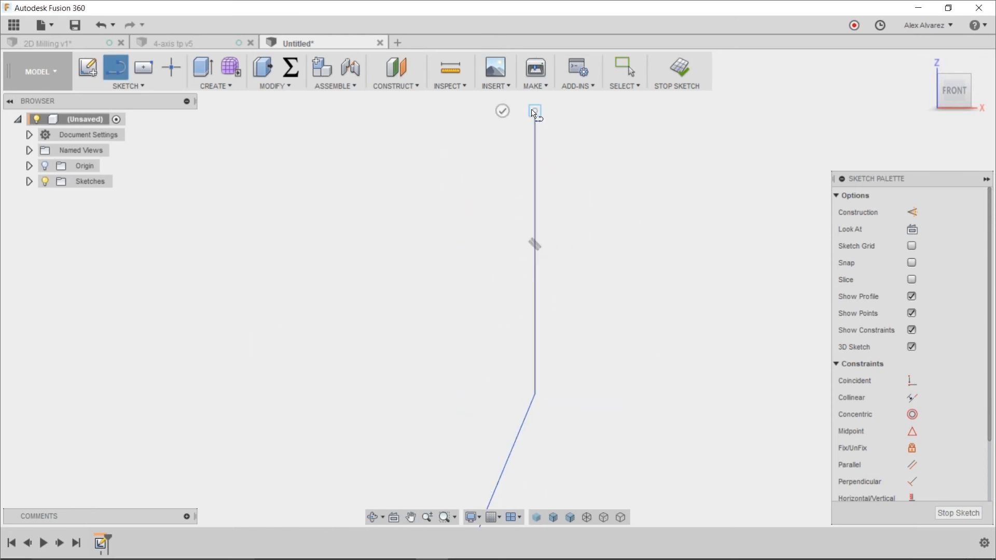
left_click(446, 111)
scroll(436, 357, "down", 2)
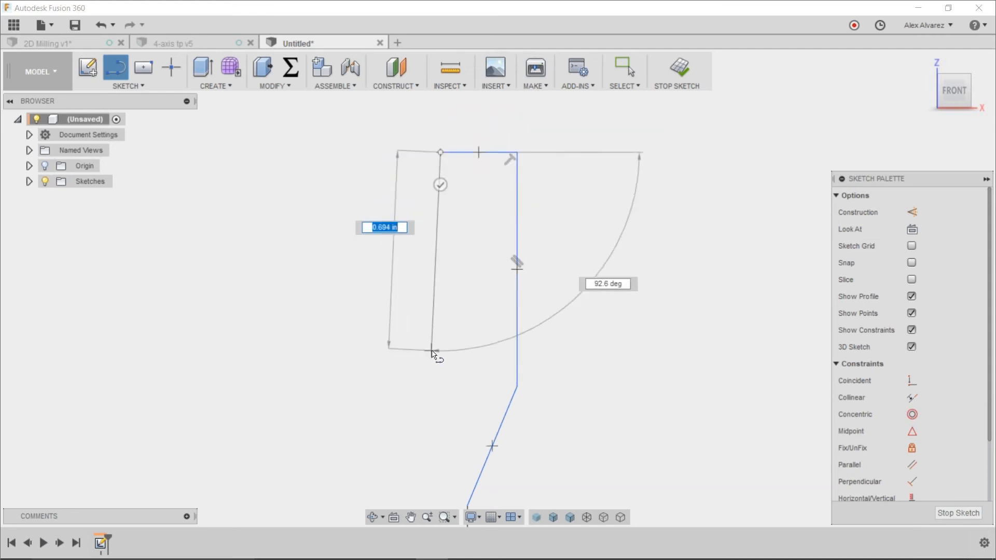
middle_click_drag(429, 487, 383, 102)
left_click(379, 215)
key("Escape")
Step: Constrain the profile's long center line to vertical
middle_click_drag(522, 242, 457, 350)
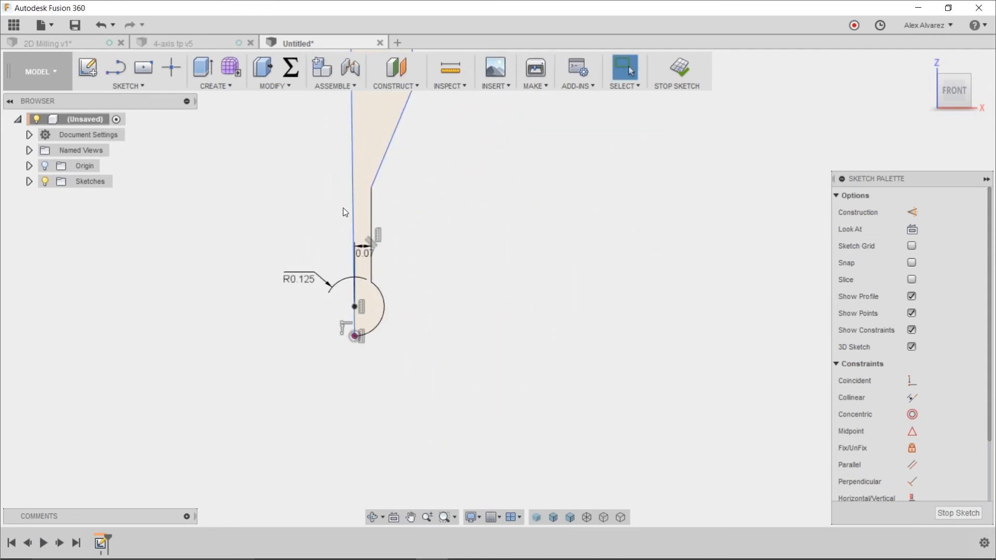
left_click(353, 216)
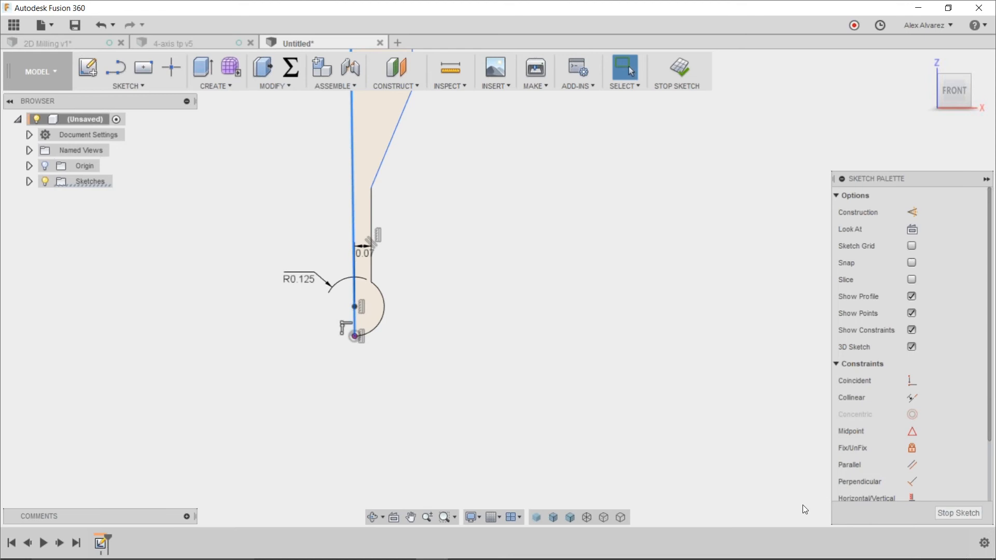
left_click(908, 497)
Step: Narrow the shank by moving its outer vertical edge slightly inward toward the center line
middle_click_drag(432, 246, 447, 409)
scroll(442, 297, "up", 2)
scroll(442, 300, "down", 5)
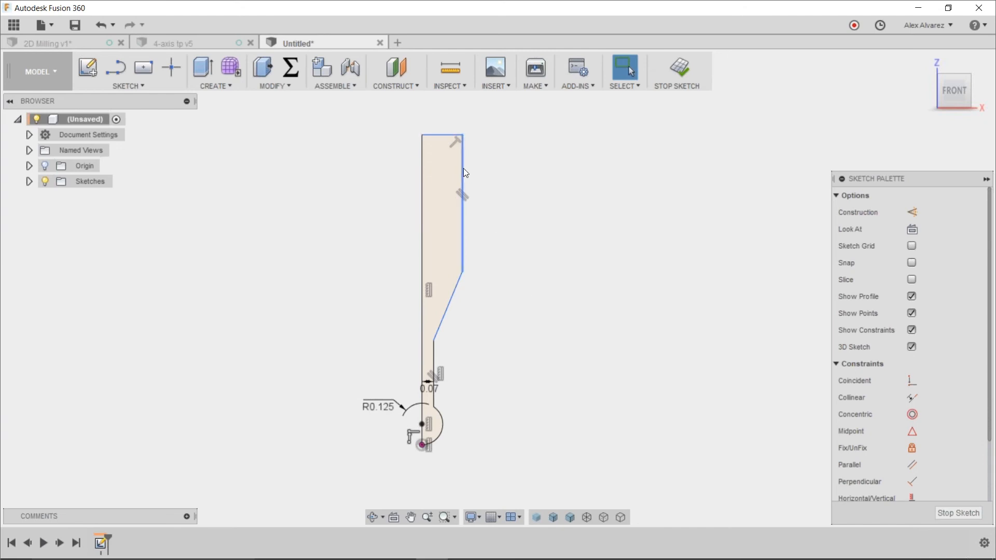
left_click_drag(464, 169, 456, 175)
key("Escape")
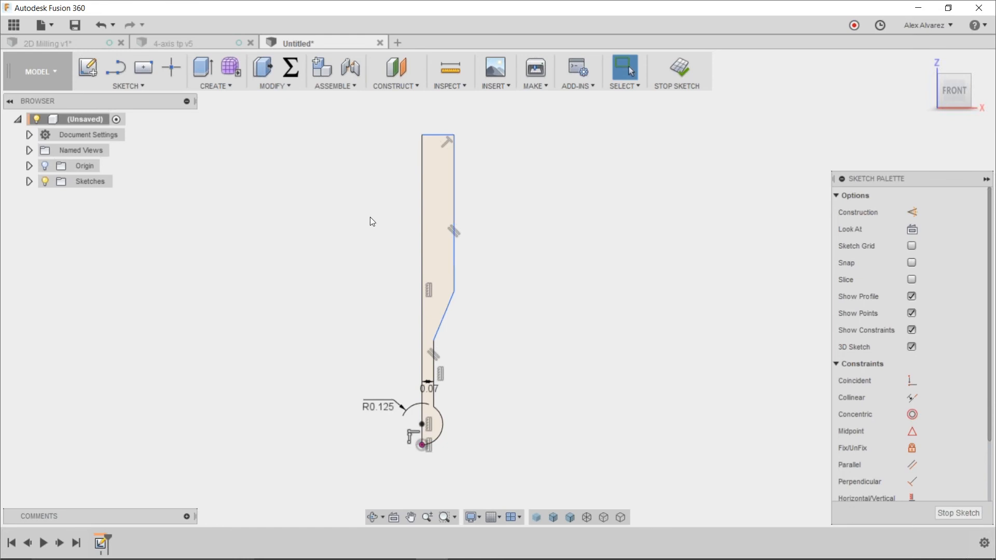
Step: Switch to the CAM workspace and remove the Manage panel from the toolbar
left_click(57, 80)
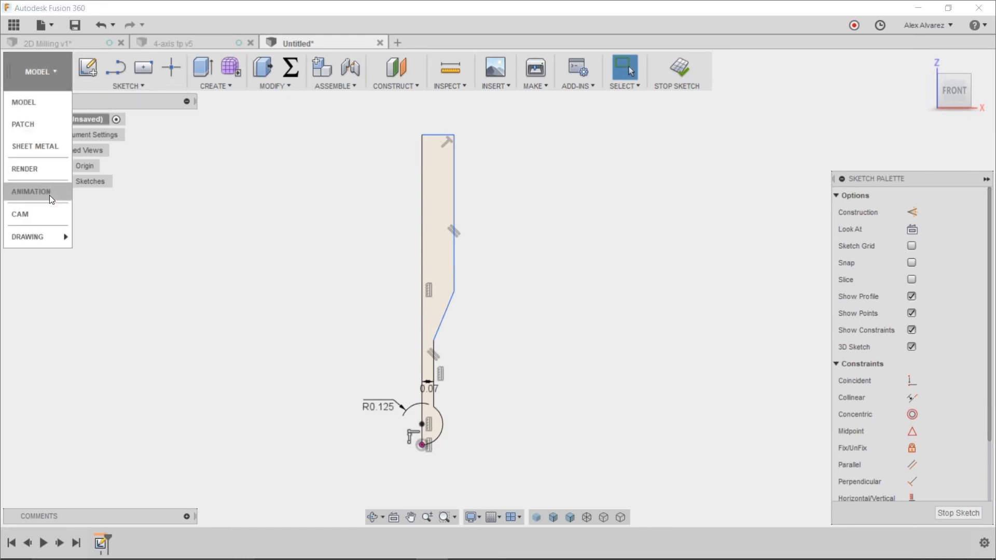
left_click(47, 214)
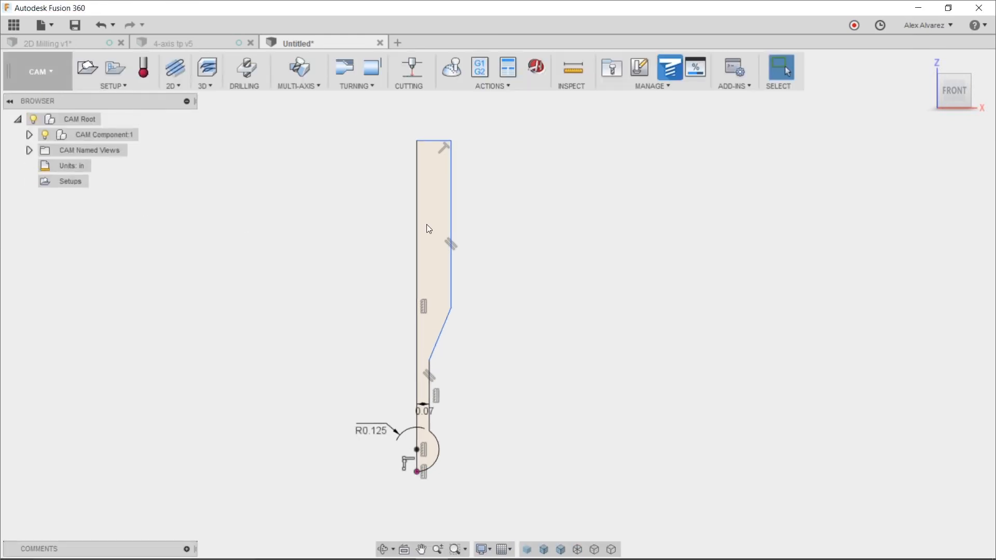
left_click(643, 87)
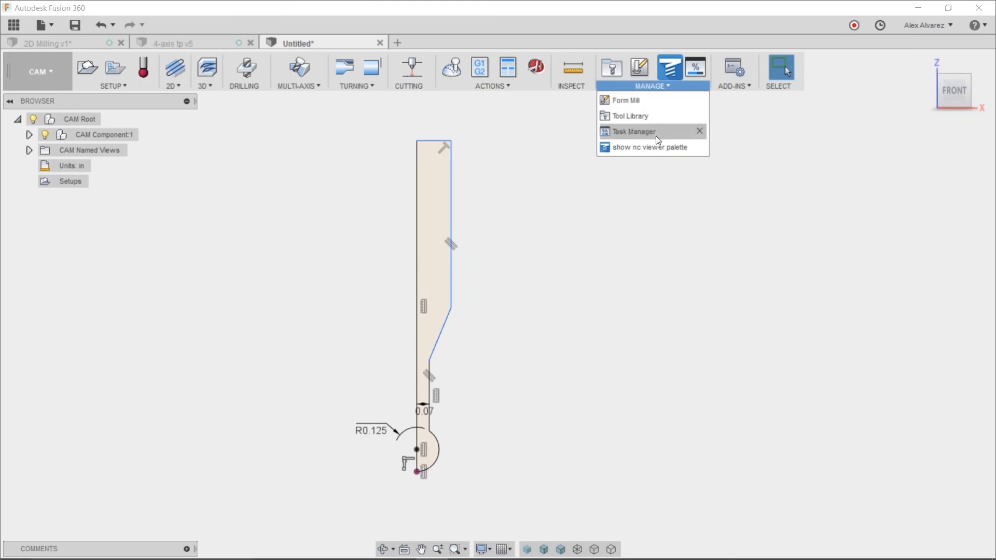
right_click(640, 68)
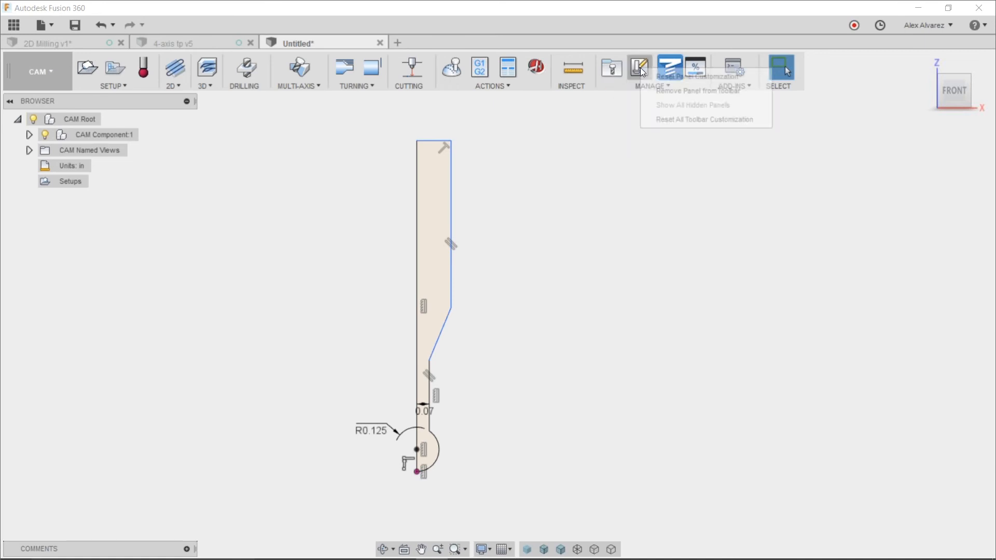
left_click(660, 91)
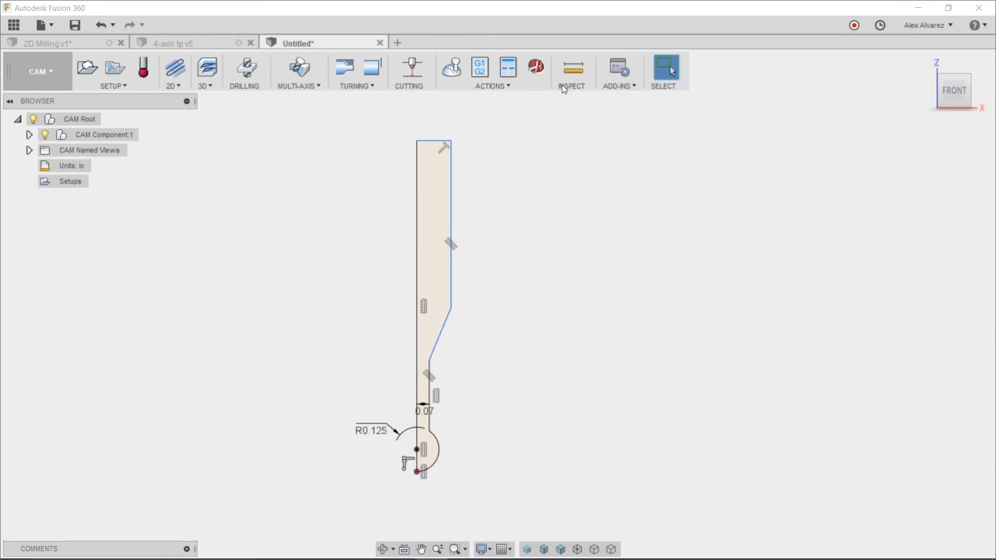
Step: Undo the last move of the shank's outer edge and return to the CAM workspace
key("ctrl+z")
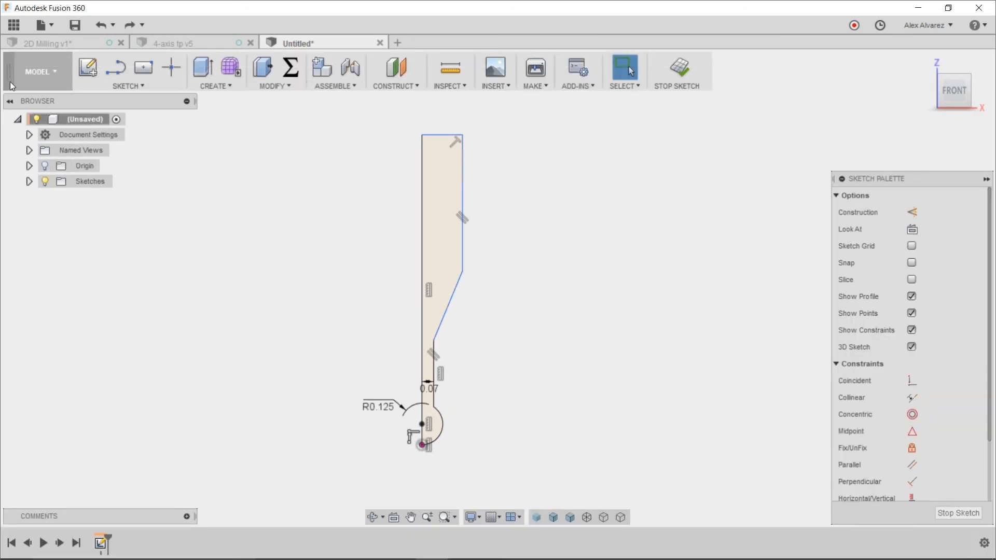
left_click(40, 78)
left_click(37, 213)
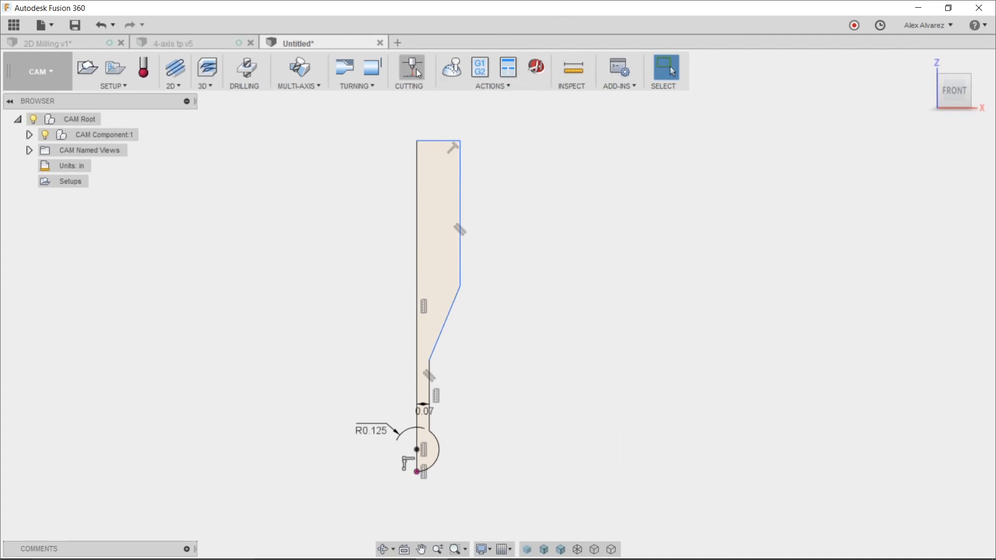
Step: Pin the Turning Single Groove command to the toolbar and restore all hidden toolbar panels
left_click(372, 68)
key("Escape")
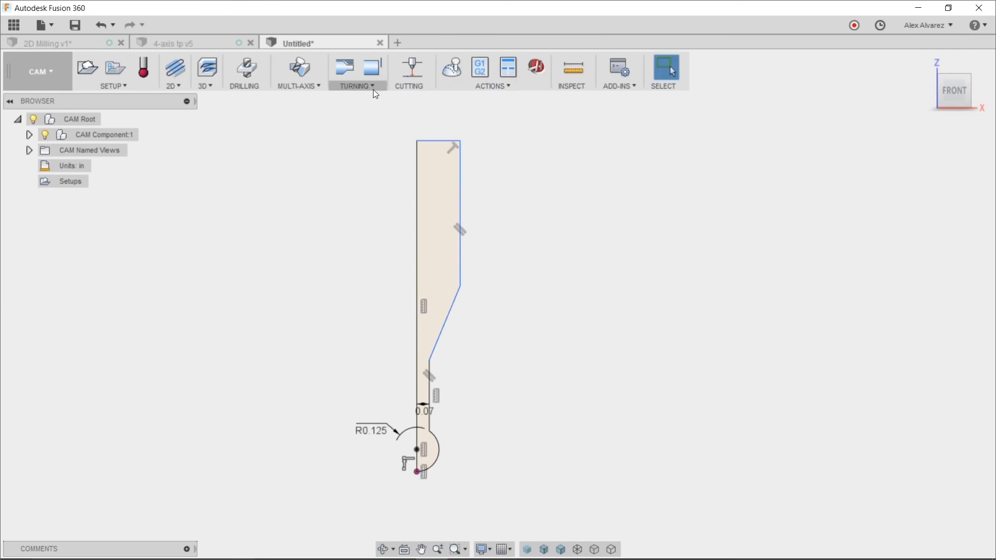
left_click(372, 86)
mouse_move(450, 150)
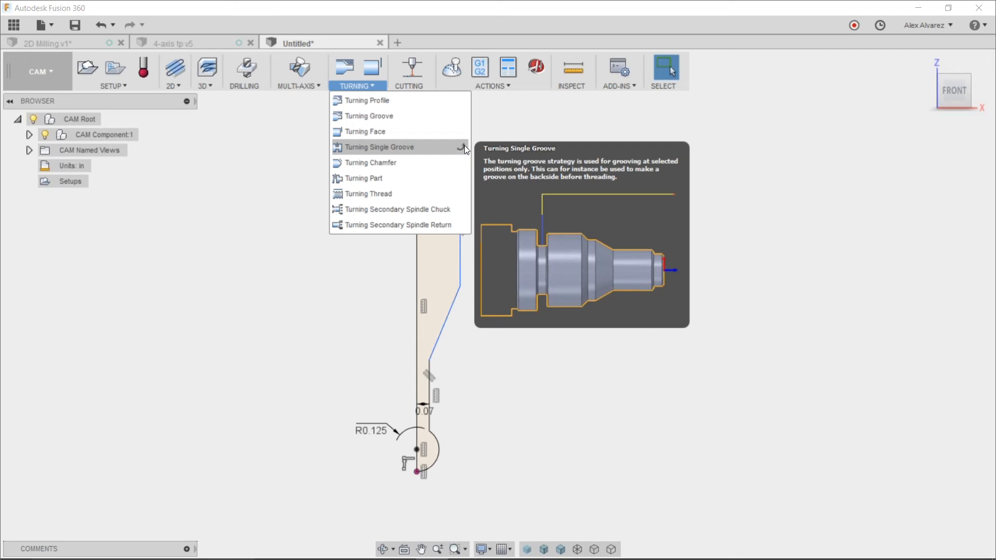
left_click(461, 147)
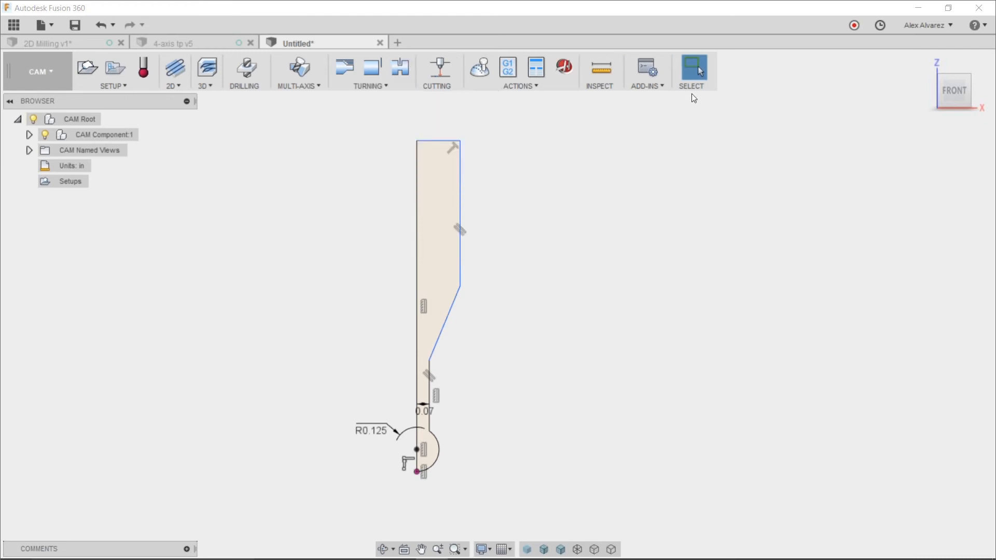
right_click(672, 80)
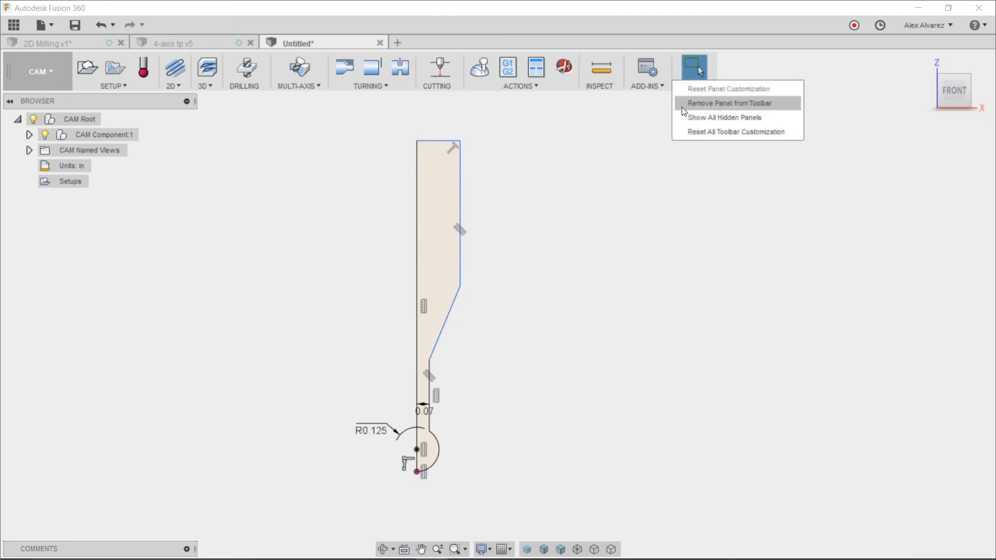
left_click(685, 119)
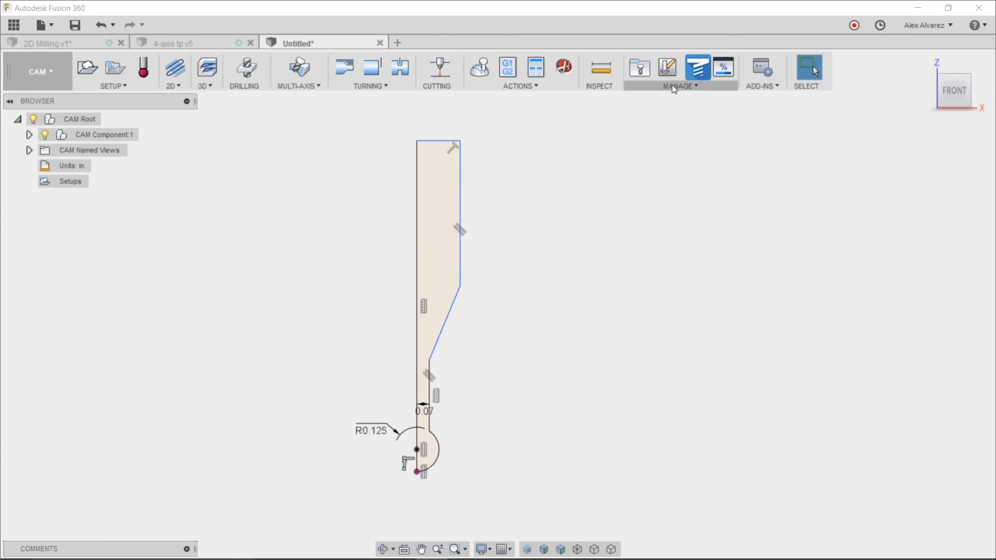
Step: Start a Form Mill using the closed lollipop outline as the tool profile and its long vertical center line as the tool axis
left_click(671, 86)
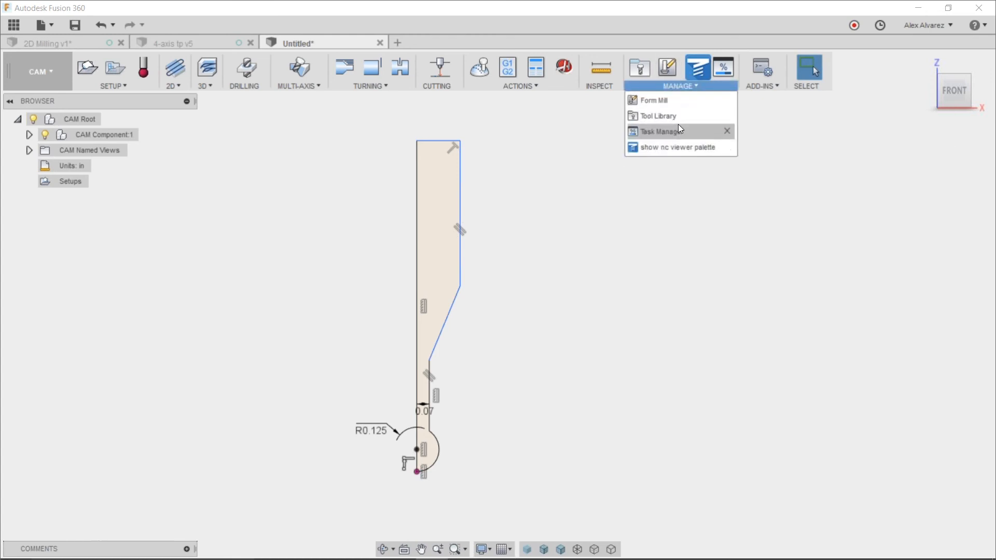
left_click(669, 69)
left_click_drag(578, 51, 697, 142)
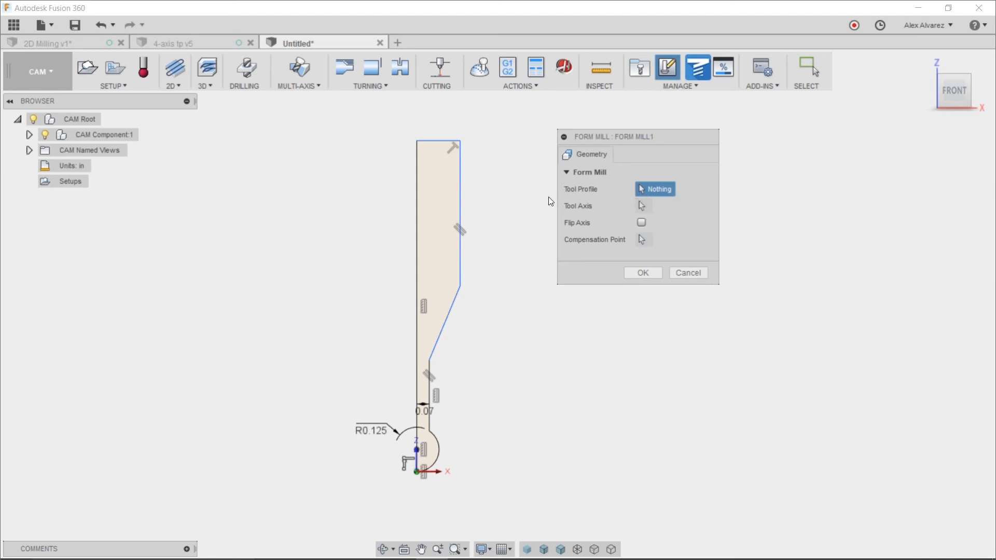
left_click(460, 183)
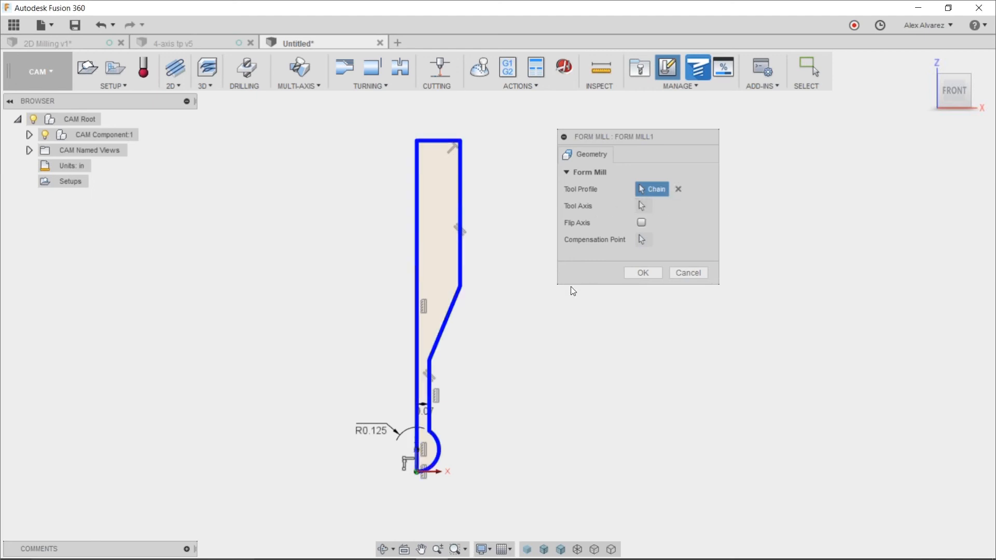
left_click(642, 207)
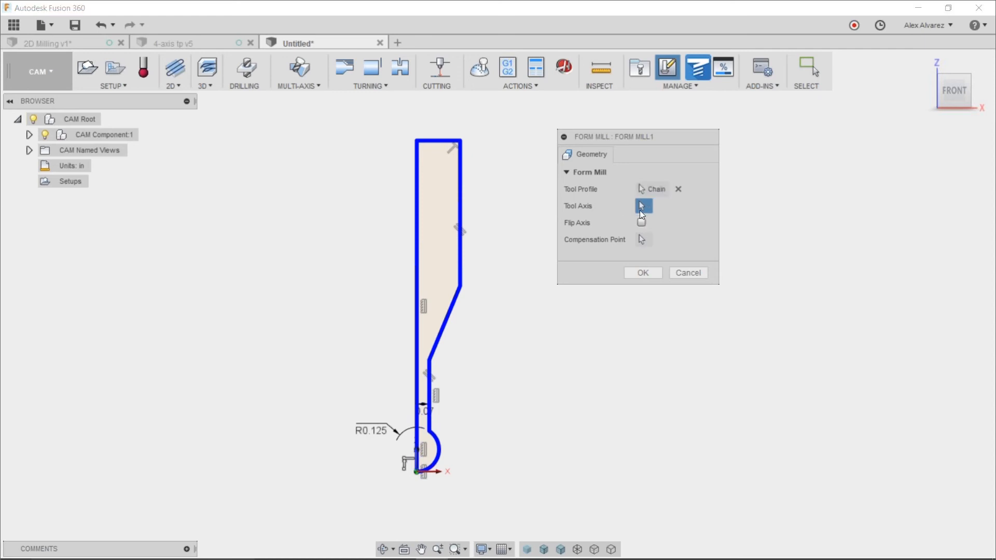
scroll(418, 439, "up", 1)
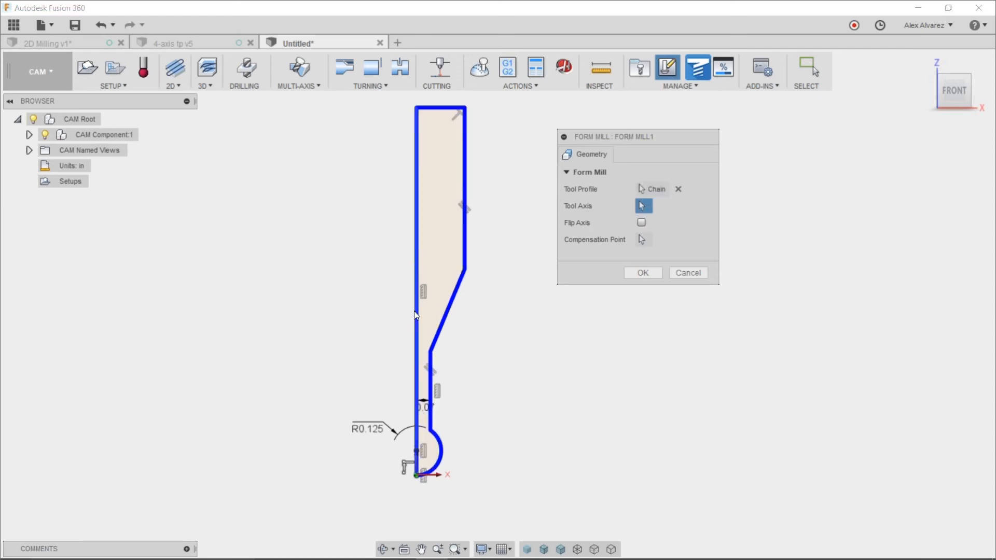
left_click(415, 315)
scroll(540, 262, "down", 1)
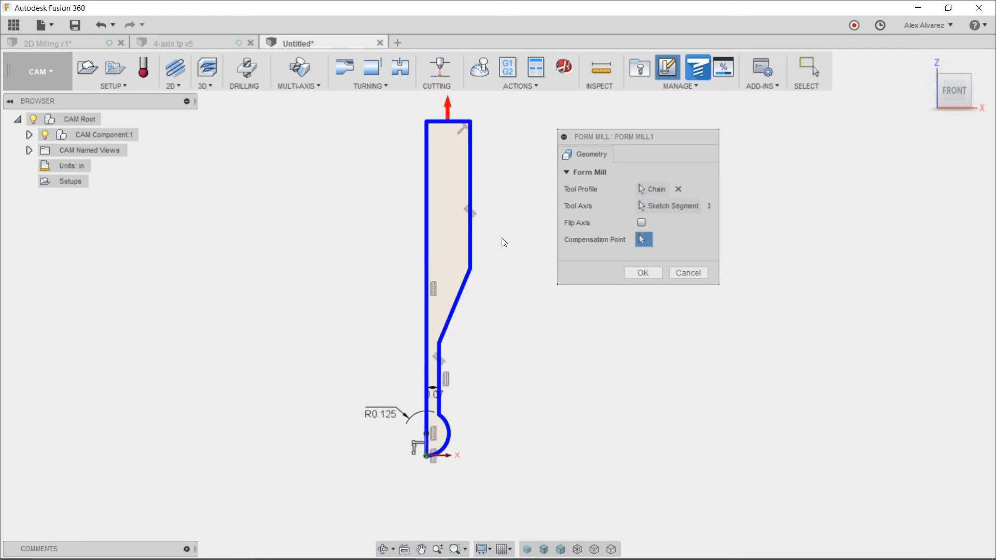
middle_click_drag(502, 239, 507, 291)
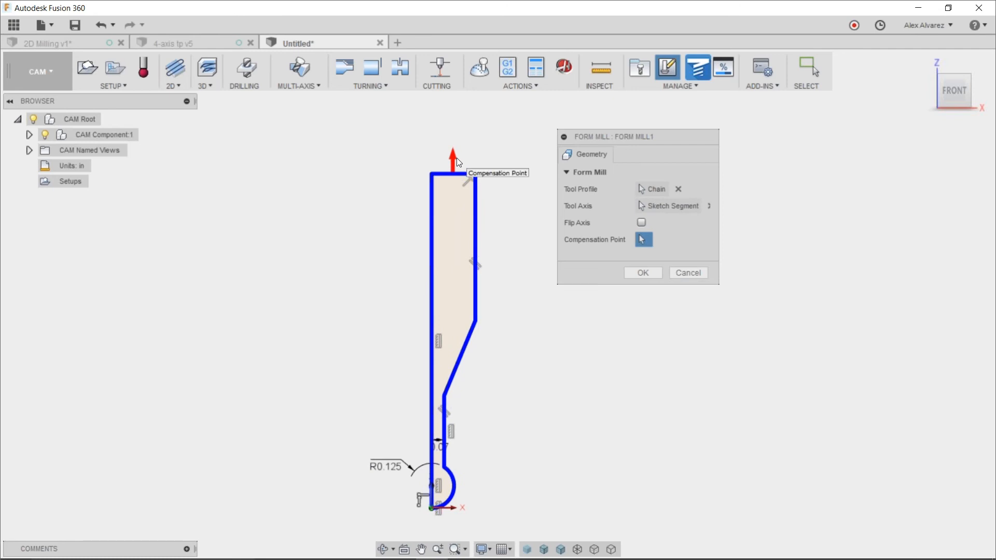
Step: Flip the form mill's axis to point down toward the ball end and finish creating the tool
left_click(642, 223)
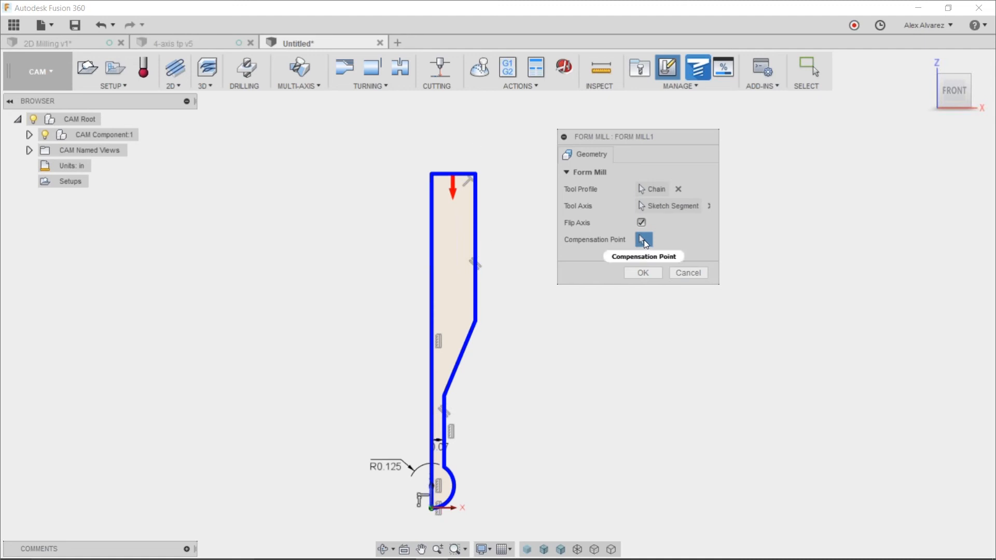
middle_click_drag(557, 455, 547, 352)
scroll(511, 393, "up", 2)
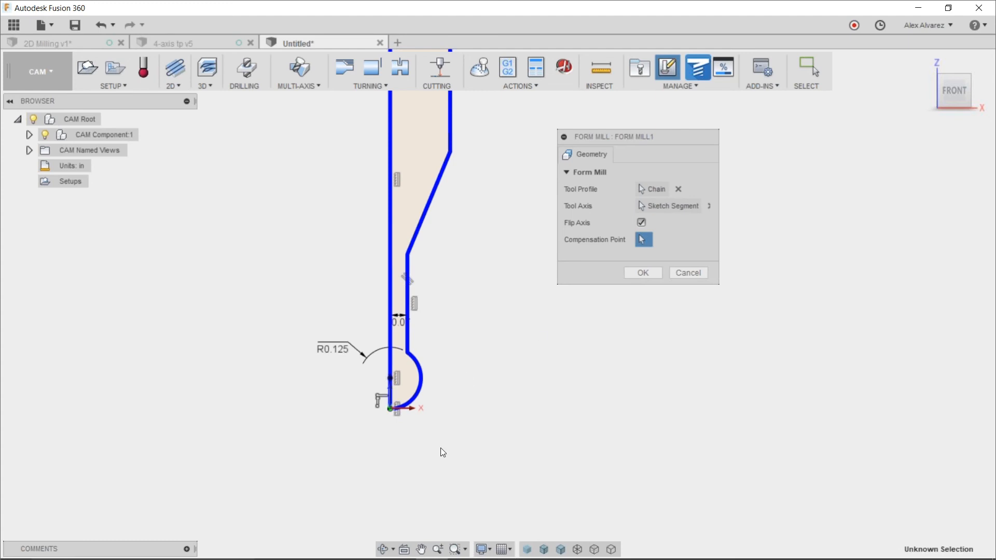
scroll(382, 424, "up", 2)
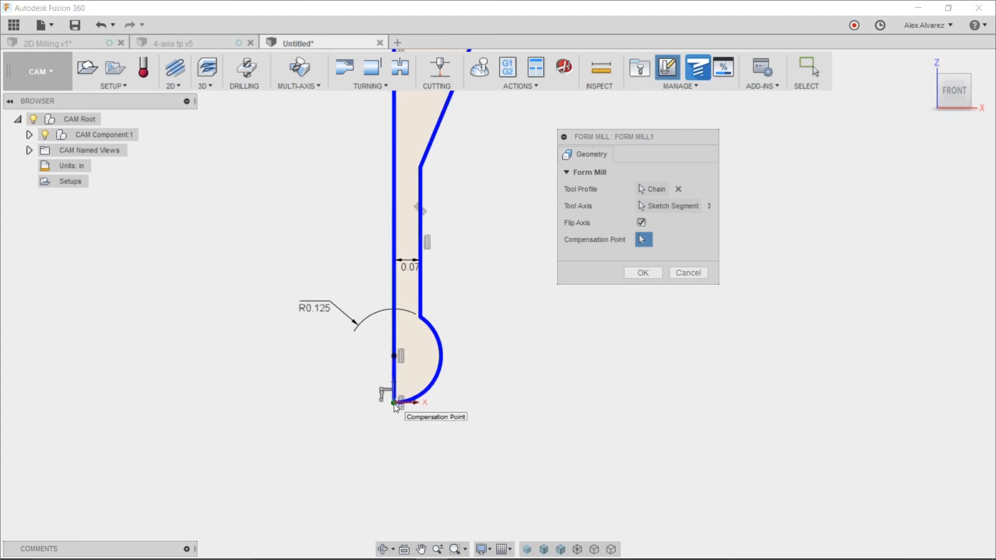
left_click(643, 273)
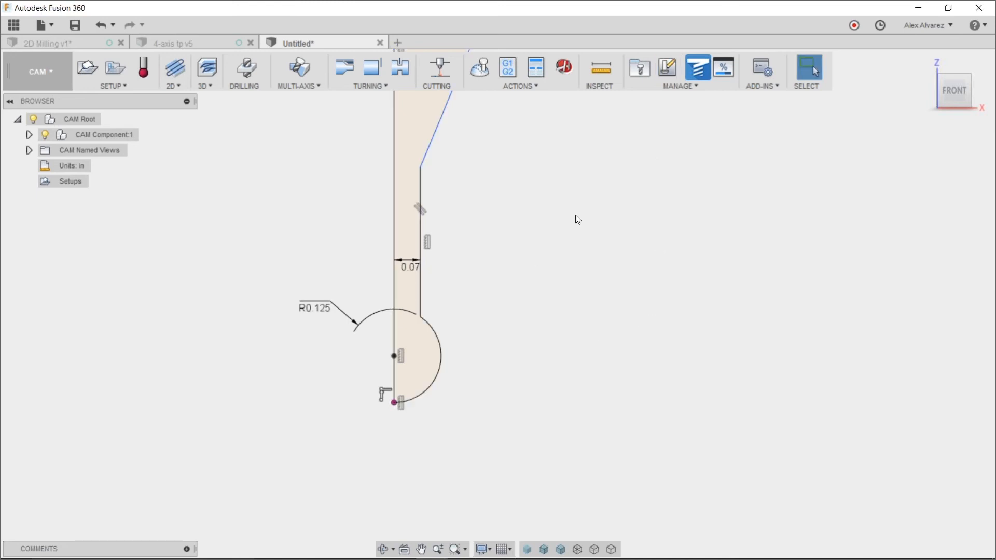
Step: Copy the new form mill from the current document's tools in the Tool Library and paste it into the personal cloud library
left_click(644, 73)
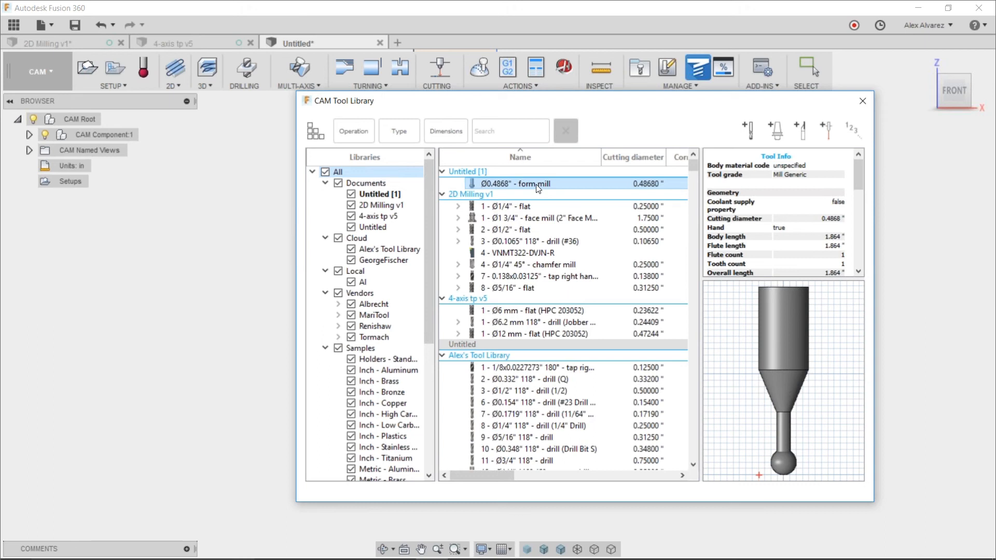
left_click(538, 188)
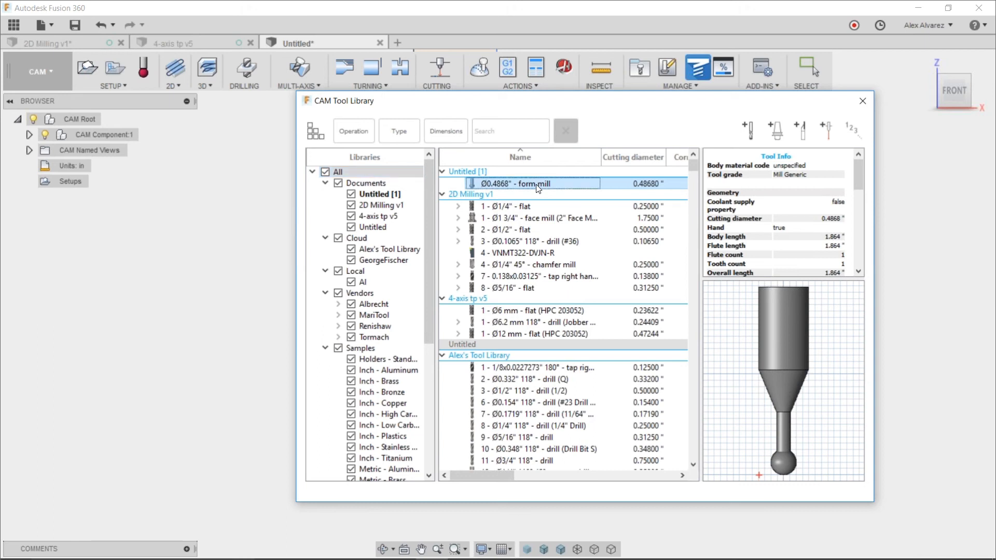
right_click(538, 188)
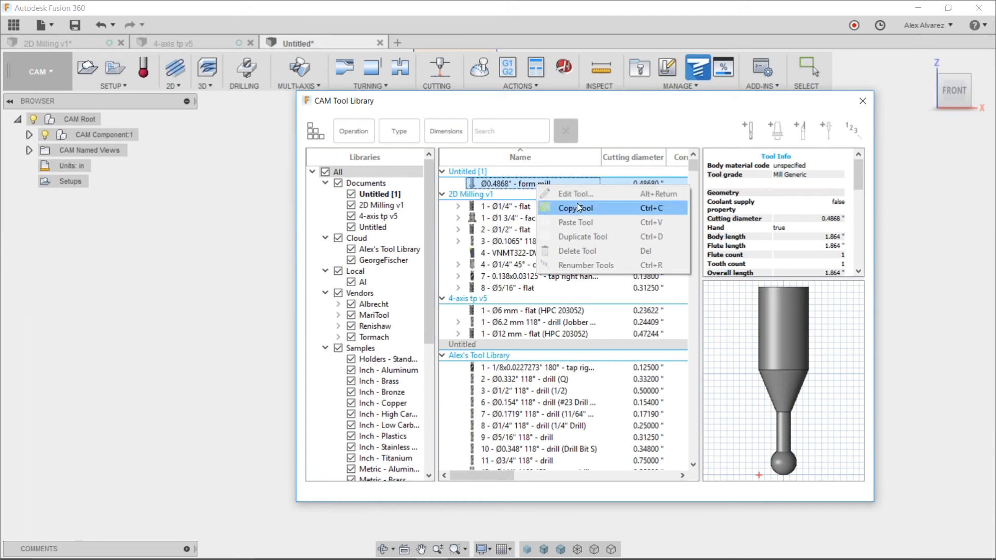
left_click(578, 208)
left_click(389, 249)
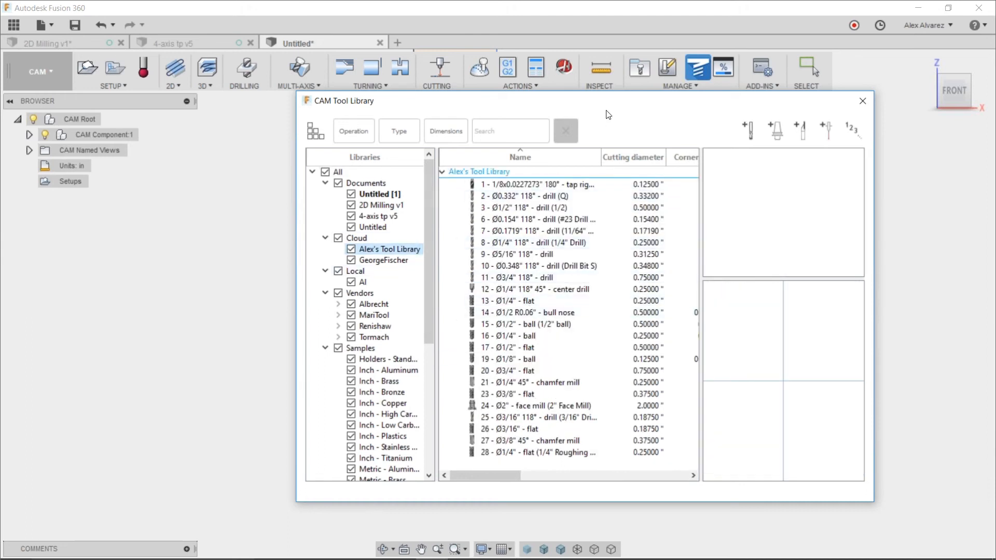
left_click_drag(596, 102, 559, 51)
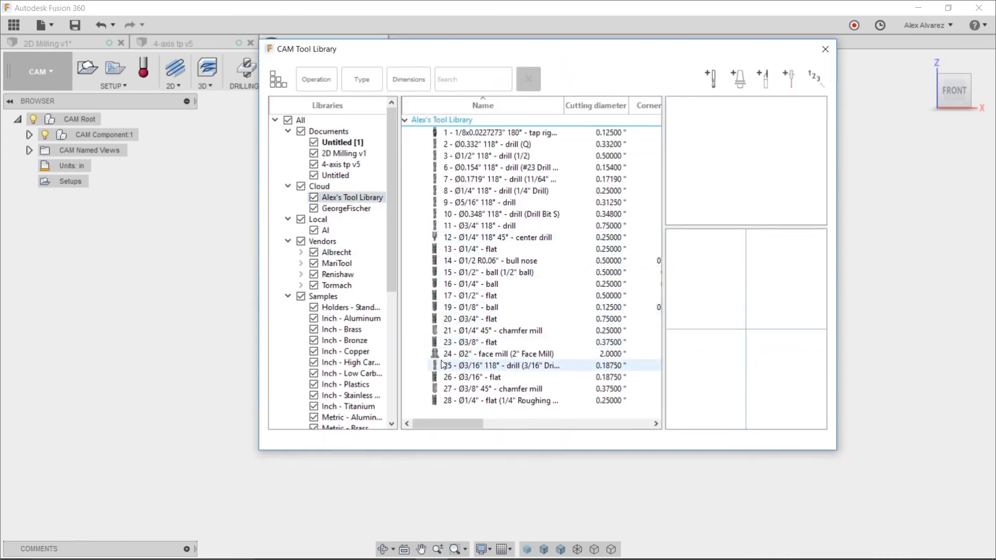
right_click(417, 357)
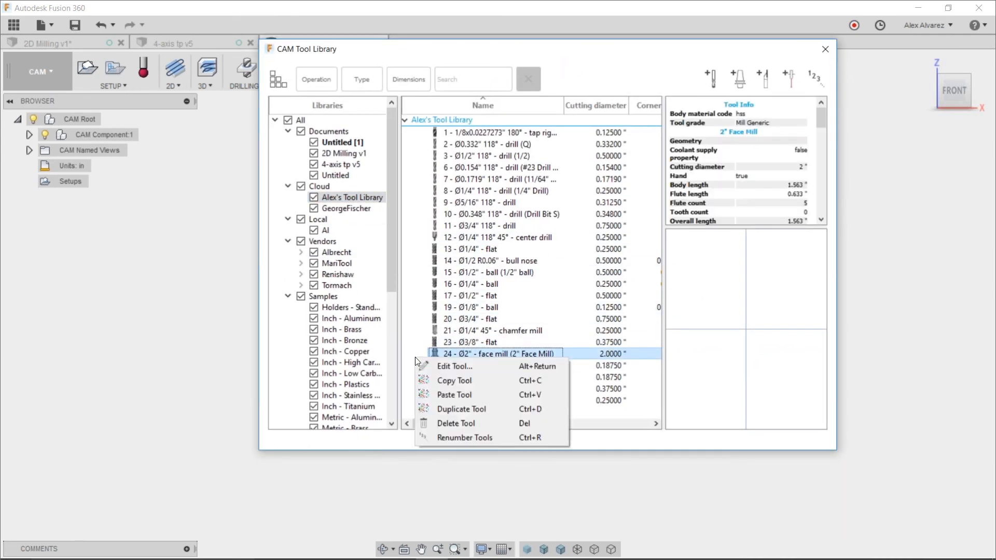
left_click(457, 394)
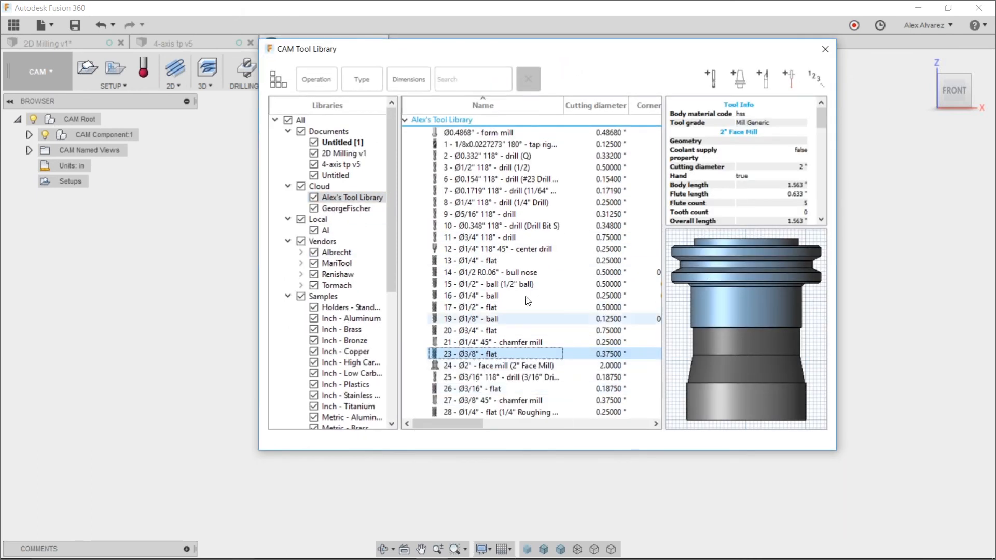
Step: Edit the pasted form mill and set its post processor tool number to 30
left_click(512, 132)
double_click(513, 132)
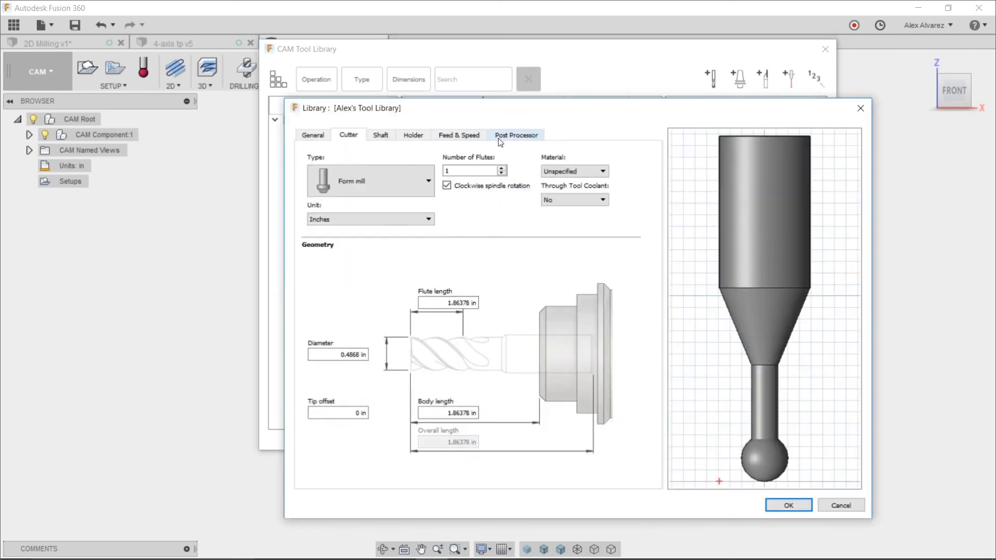
left_click(513, 135)
left_click(347, 183)
left_click_drag(346, 183, 206, 183)
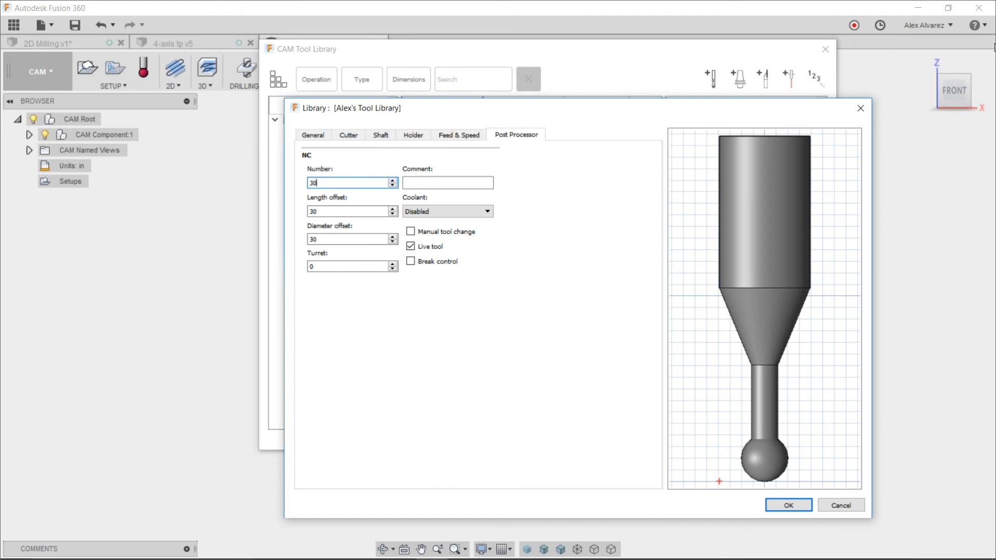
key("Return")
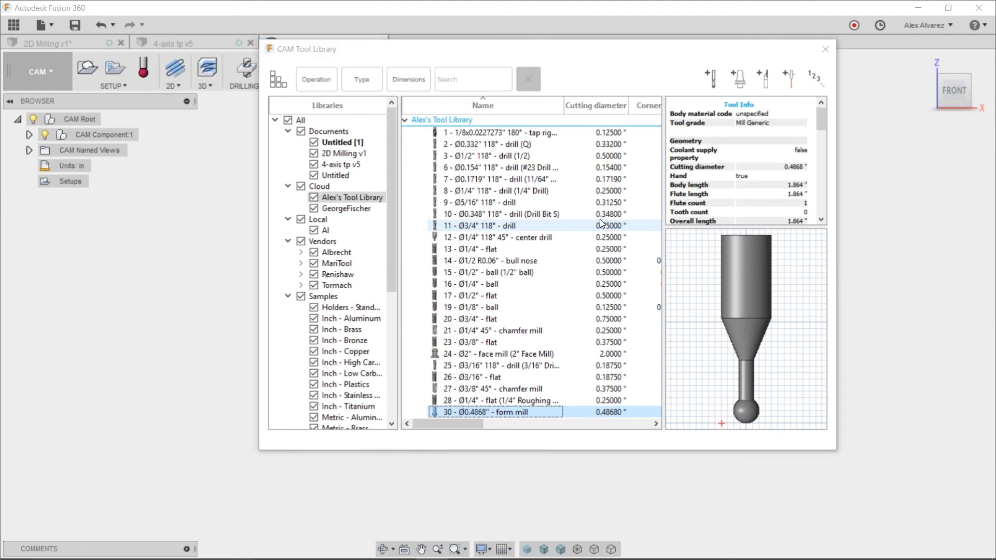
key("alt+Tab")
key("alt+Tab")
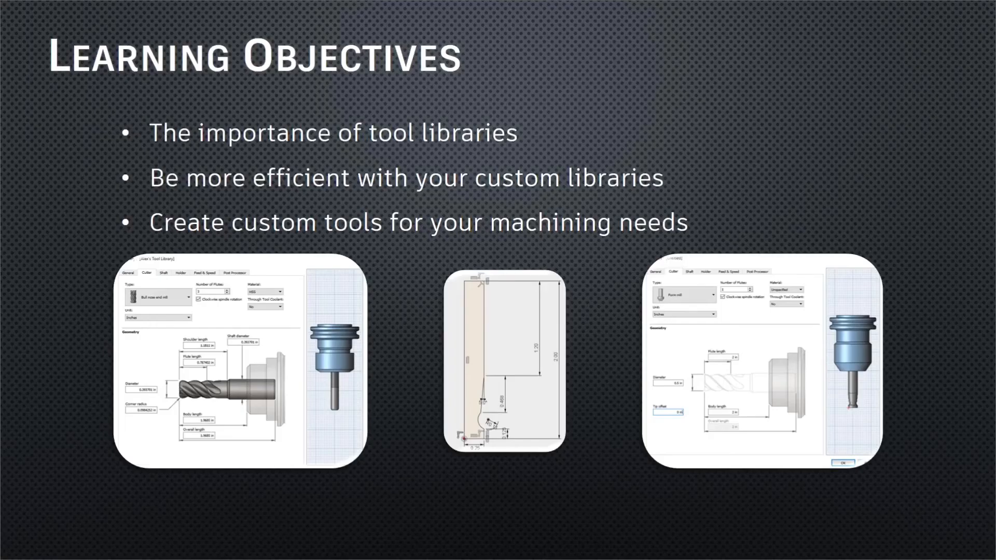
key("Right")
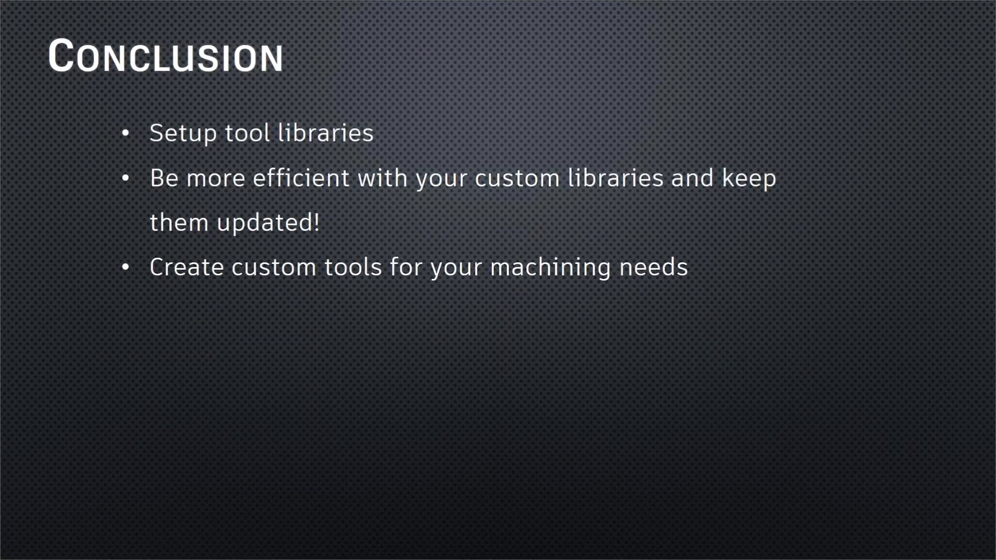